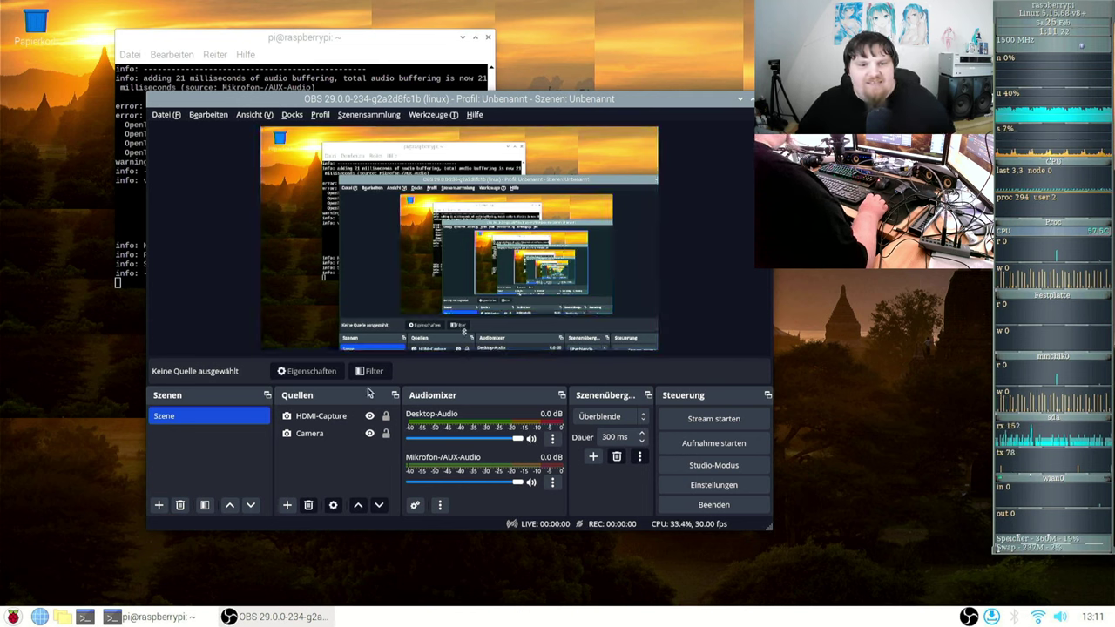
- Bring the Camera source in front of HDMI-Capture, shrink it to roughly a quarter of the canvas width, and place it in the upper-right corner
{"action": "left_click", "coordinate": [324, 433]}
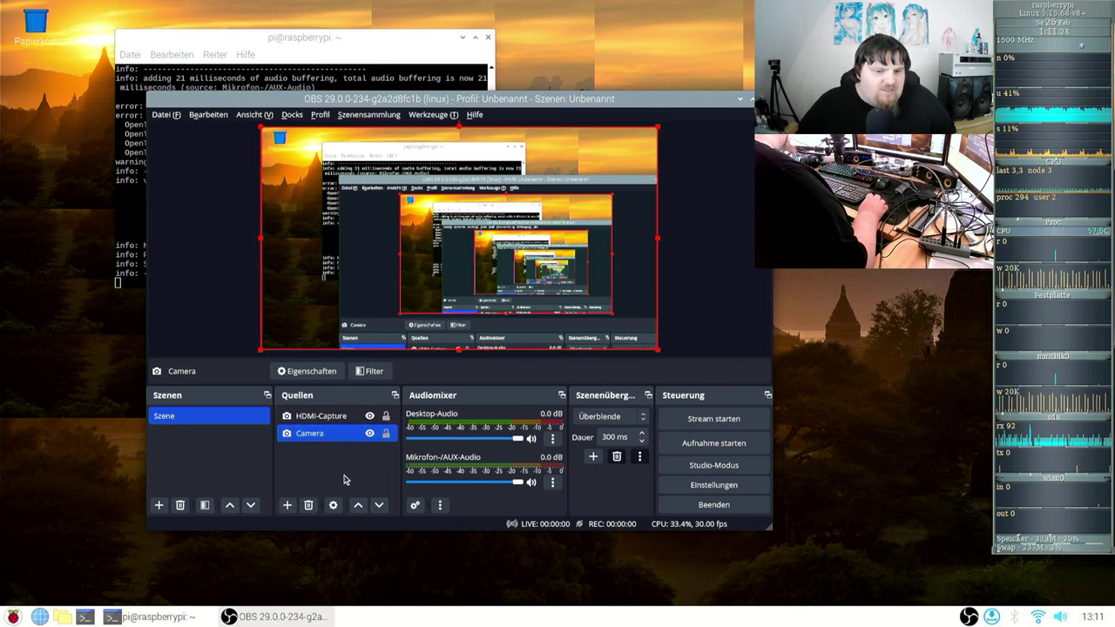
{"action": "left_click", "coordinate": [357, 505]}
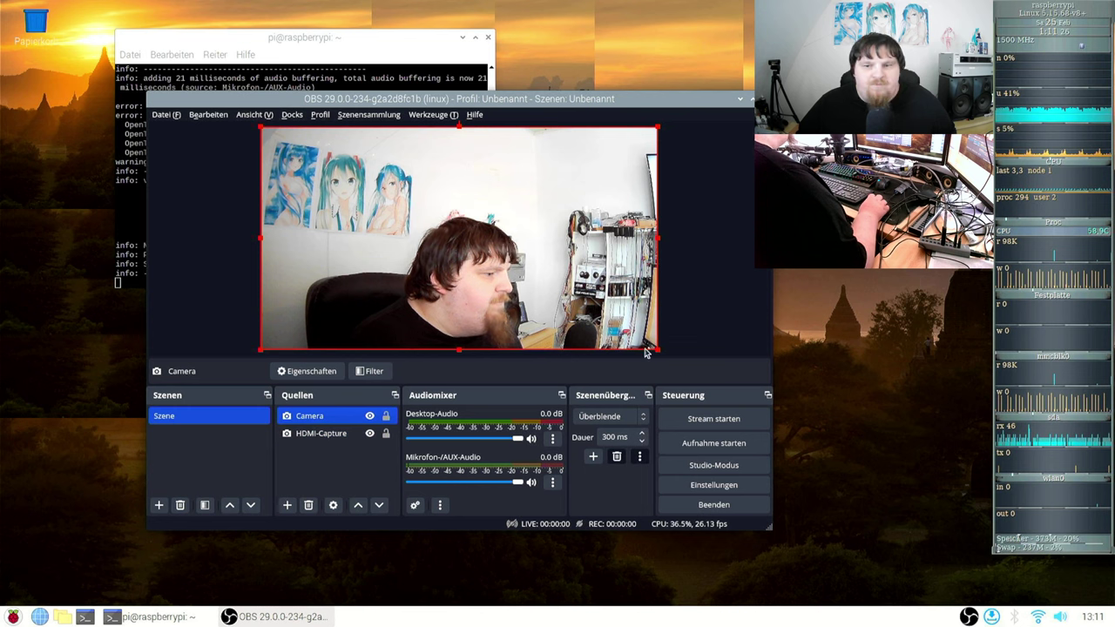
{"action": "left_click_drag", "start_coordinate": [658, 349], "coordinate": [383, 185]}
{"action": "left_click_drag", "start_coordinate": [306, 162], "coordinate": [582, 148]}
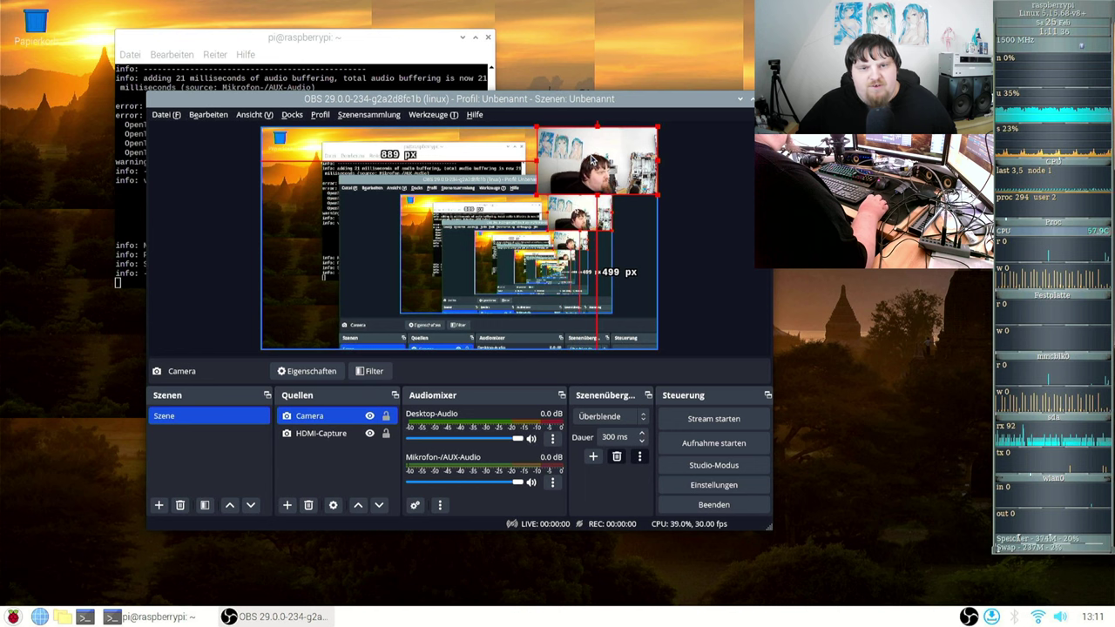
{"action": "left_click_drag", "start_coordinate": [535, 195], "coordinate": [553, 159]}
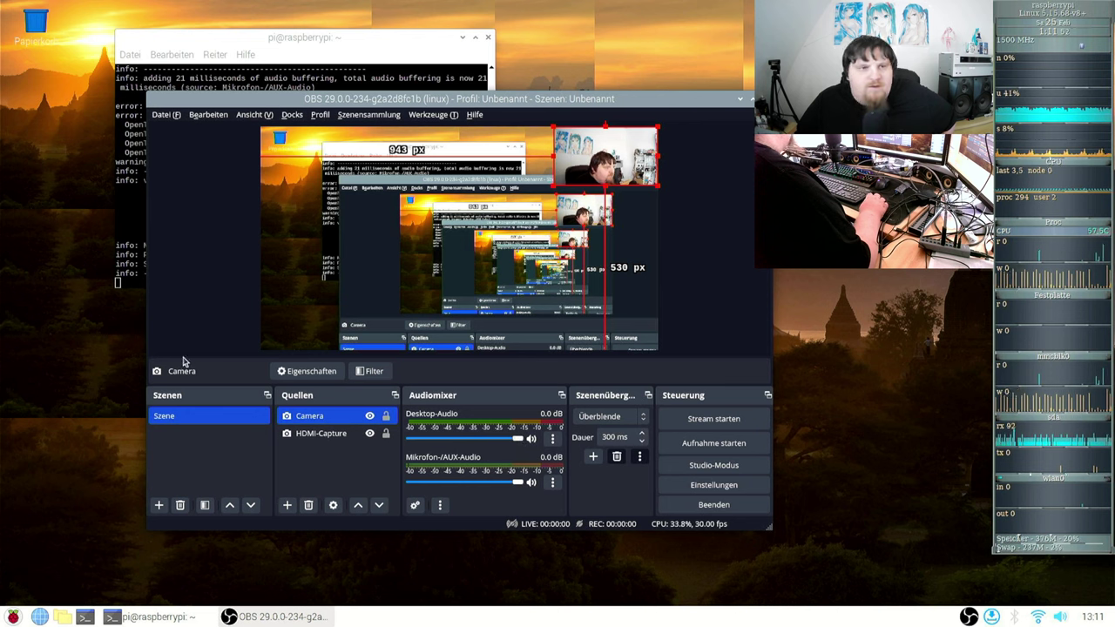
{"action": "left_click", "coordinate": [12, 618]}
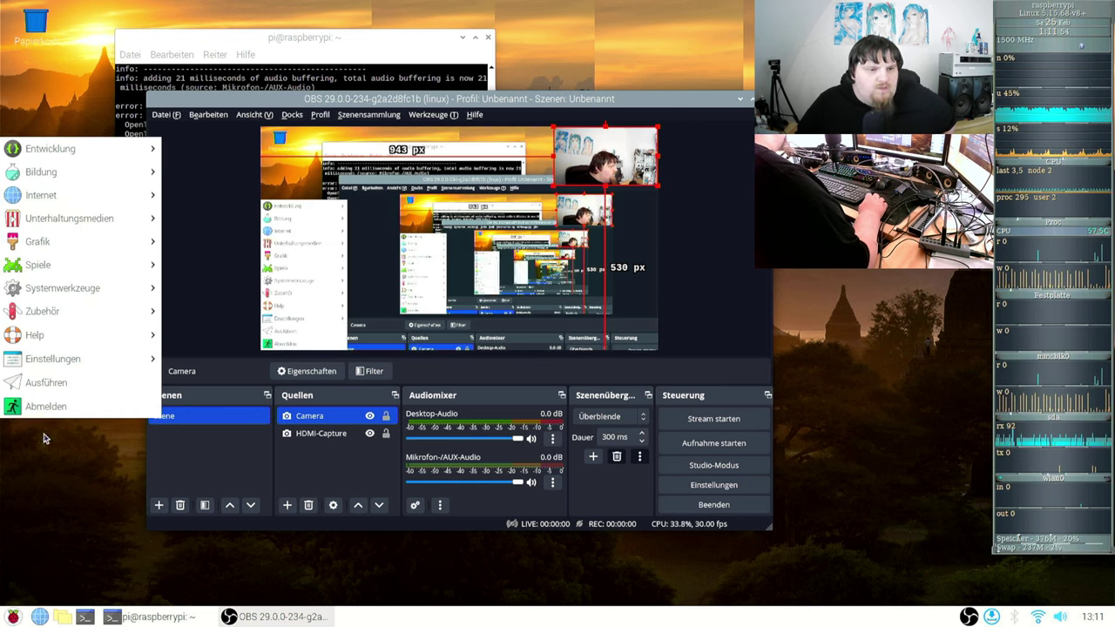
{"action": "mouse_move", "coordinate": [91, 264]}
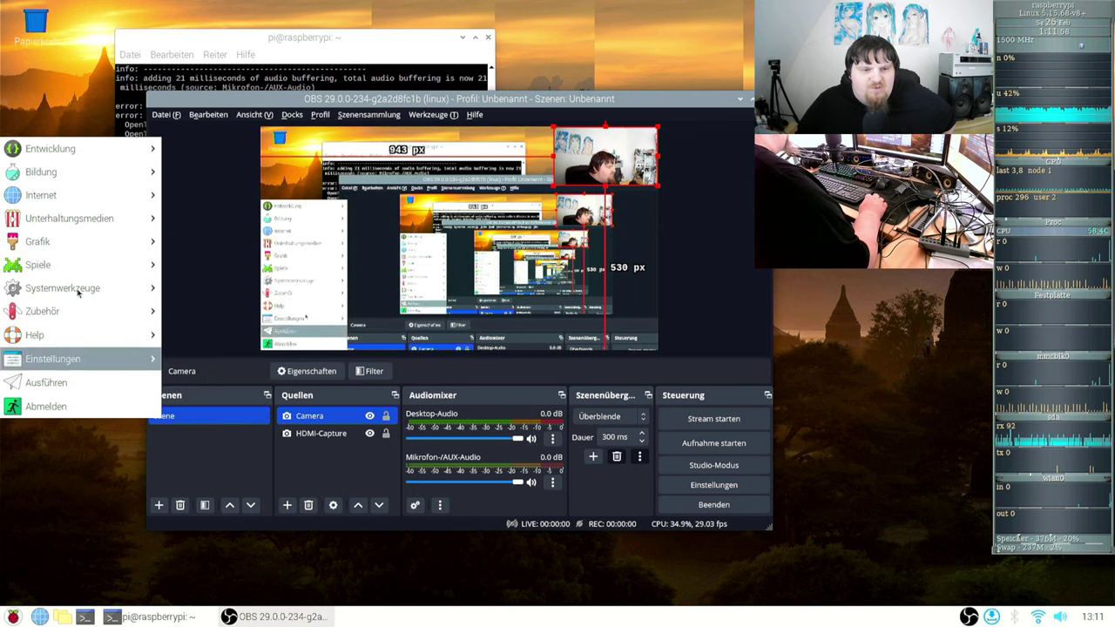
{"action": "mouse_move", "coordinate": [78, 292]}
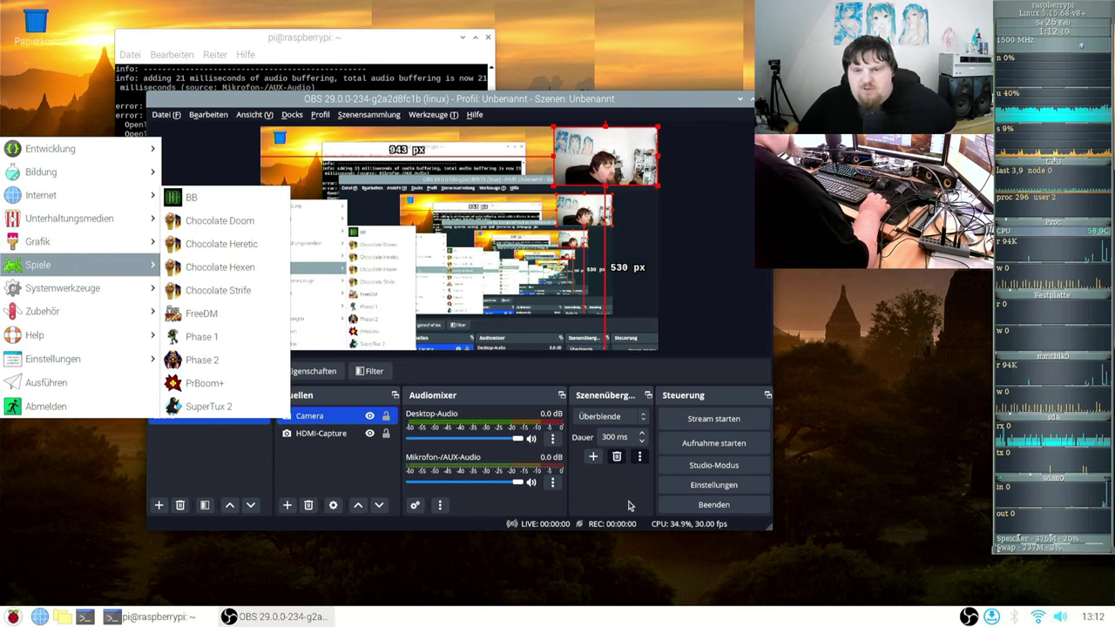
{"action": "left_click", "coordinate": [268, 265]}
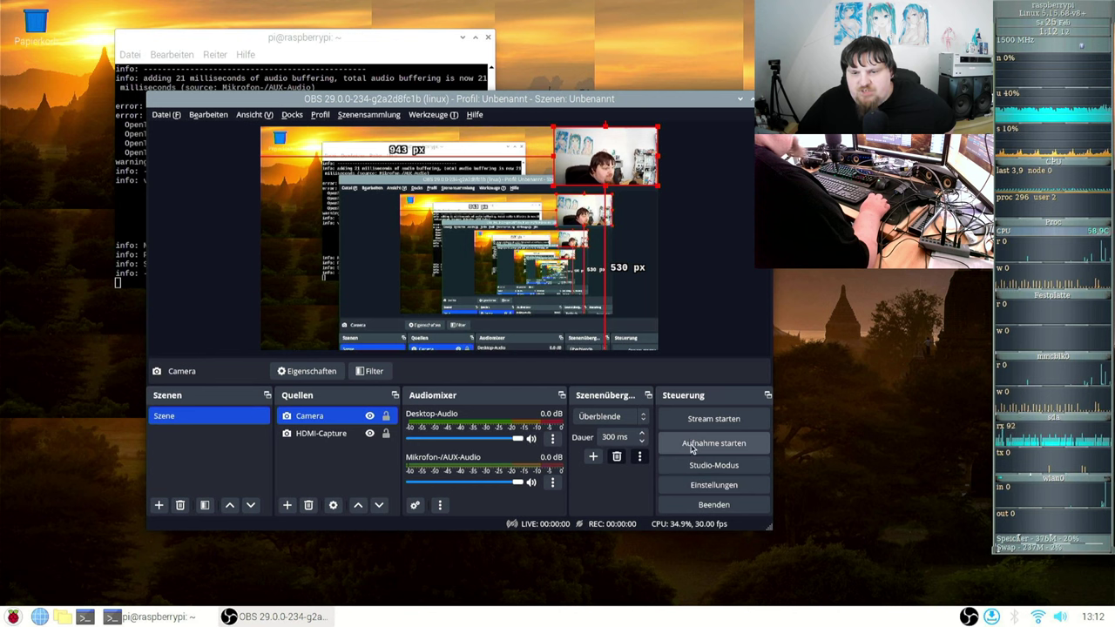
- Start a recording of the scene
{"action": "left_click", "coordinate": [692, 446]}
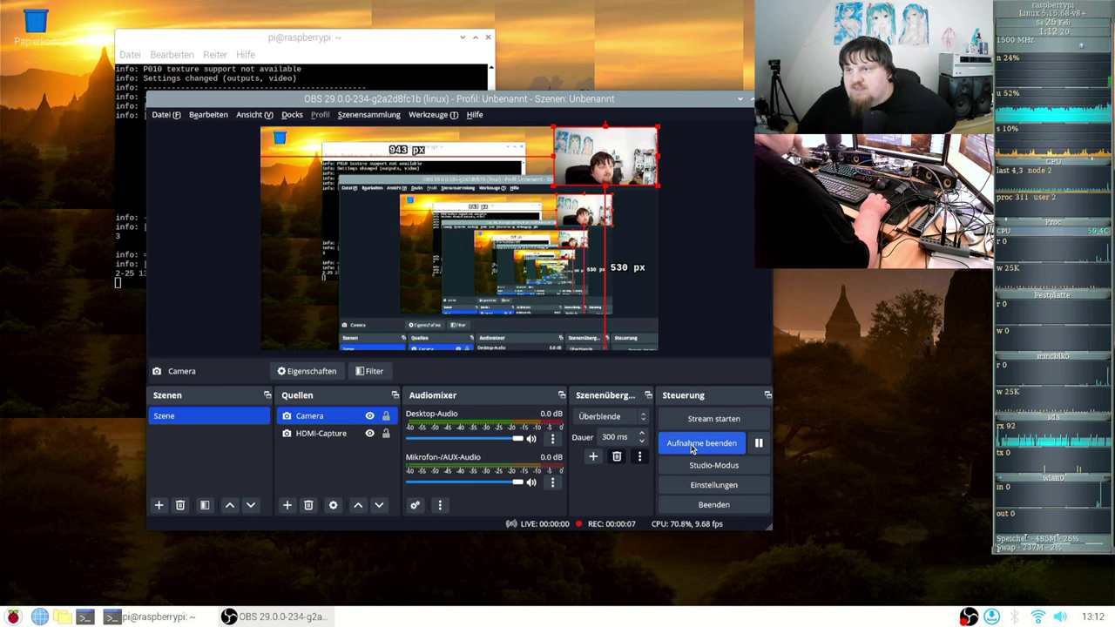
- Turn off the split view (Geteilte Ansicht) for user and nice time in the GKrellM CPU chart configuration
{"action": "right_click", "coordinate": [1040, 75]}
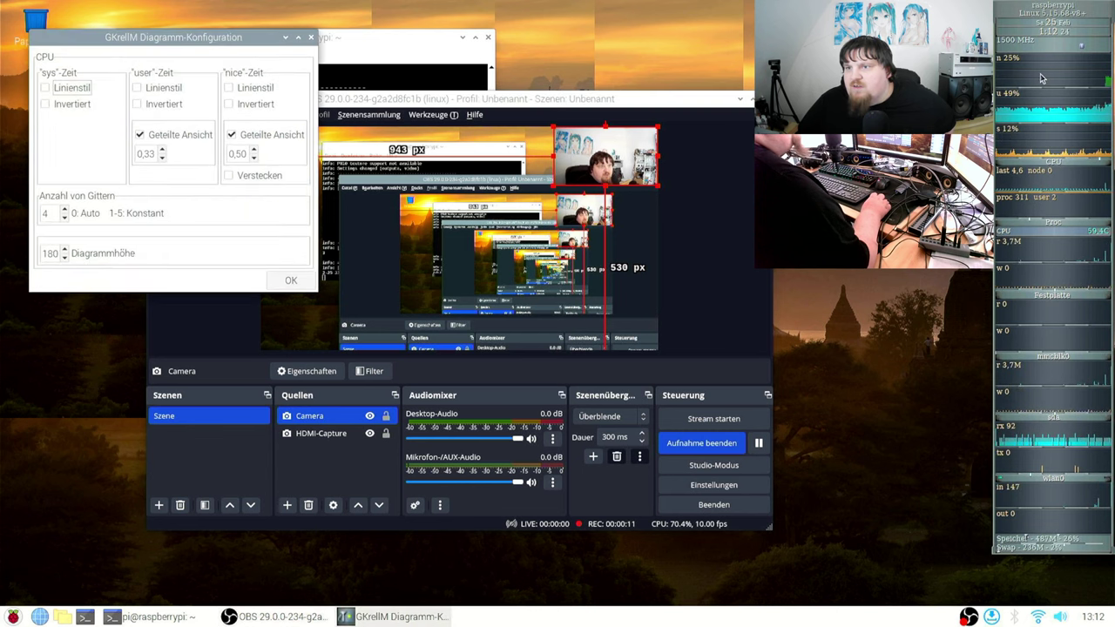
{"action": "left_click", "coordinate": [207, 138]}
{"action": "left_click", "coordinate": [272, 137]}
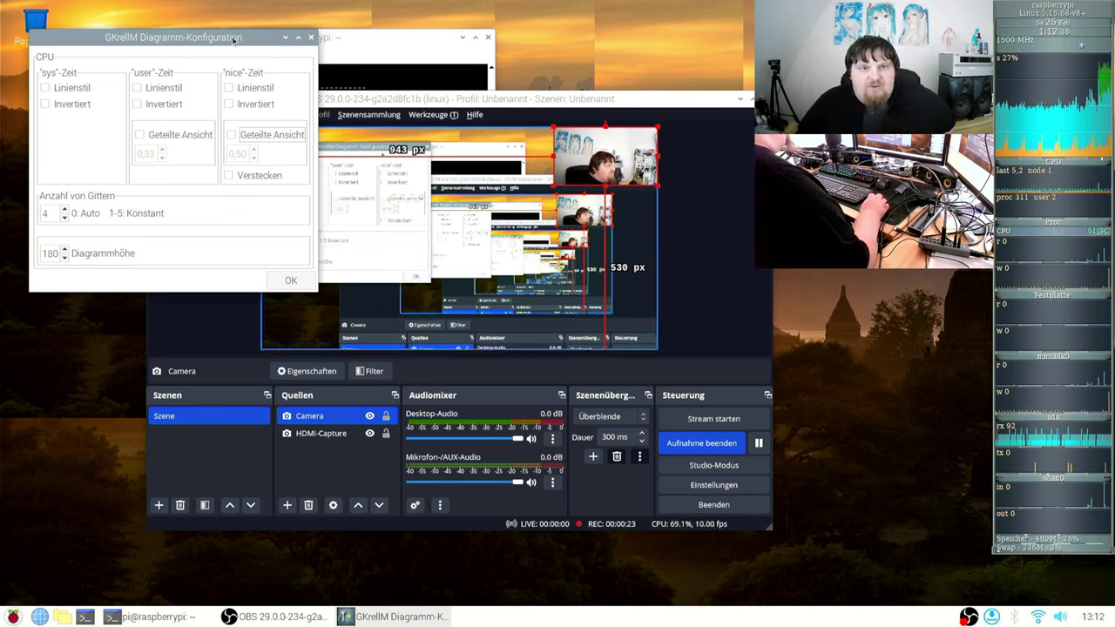
{"action": "left_click_drag", "start_coordinate": [233, 41], "coordinate": [352, 53]}
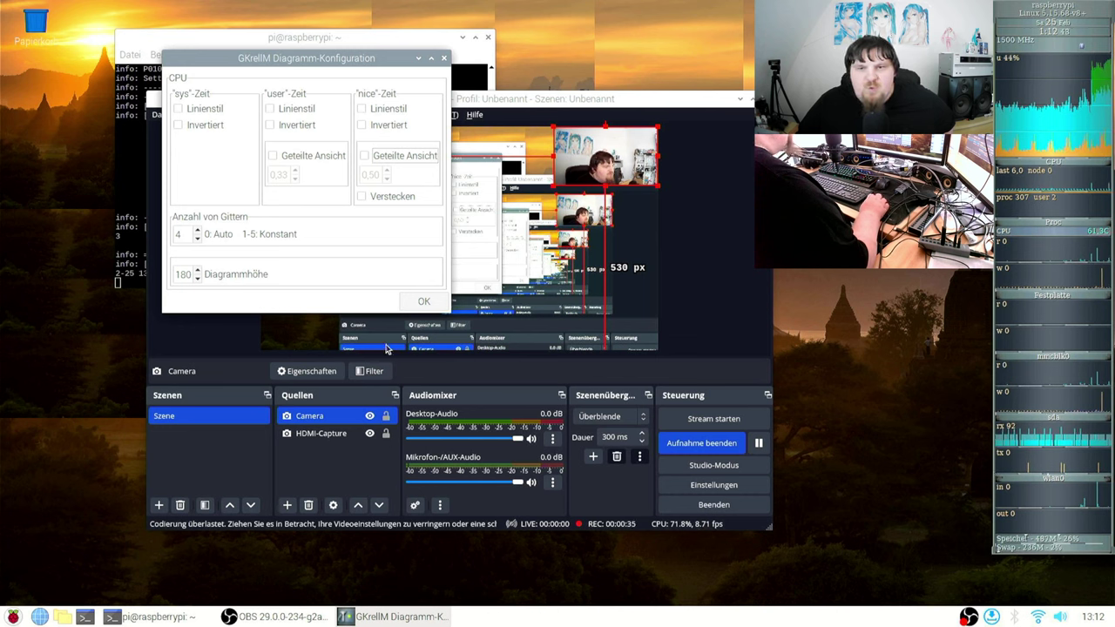
{"action": "left_click", "coordinate": [416, 303]}
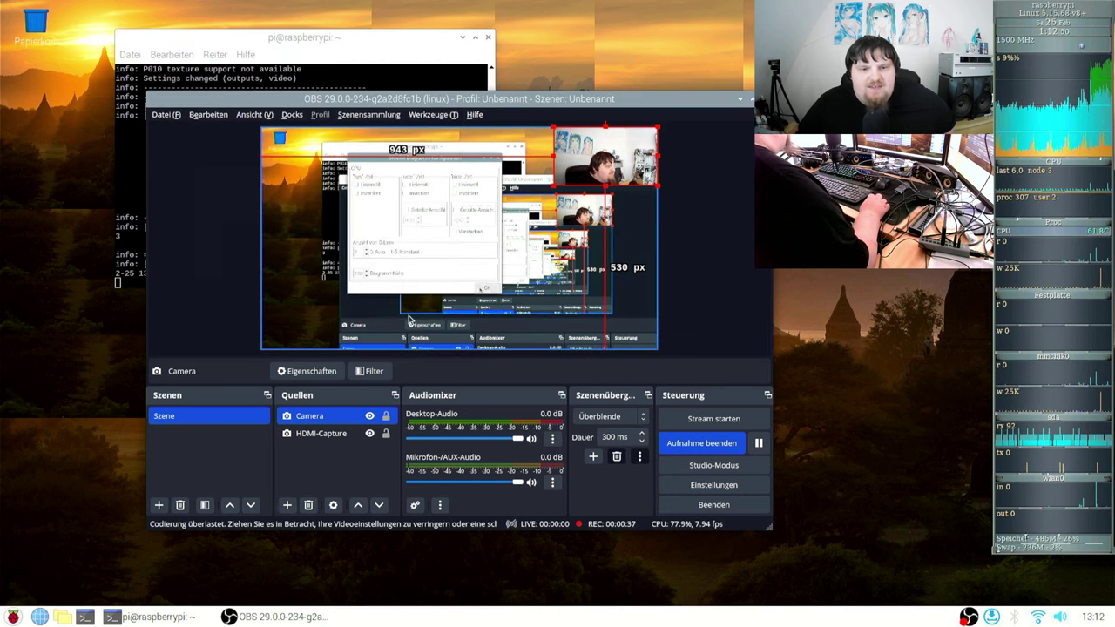
- Change the Camera source's video format to BGR3 (Emulated)
{"action": "right_click", "coordinate": [316, 418]}
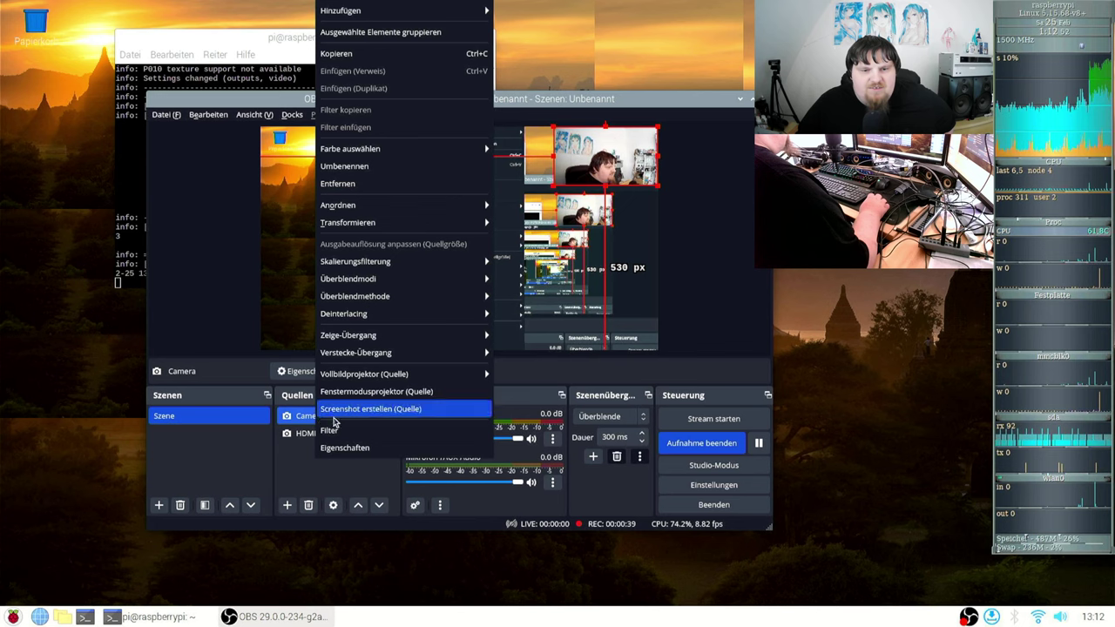
{"action": "left_click", "coordinate": [341, 448]}
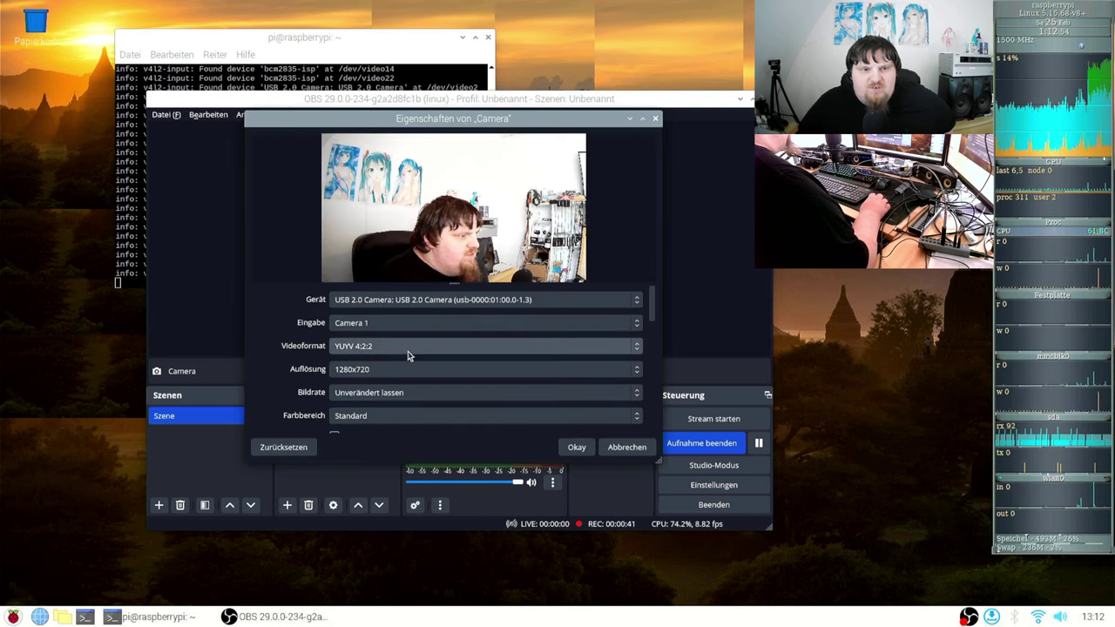
{"action": "left_click", "coordinate": [381, 393]}
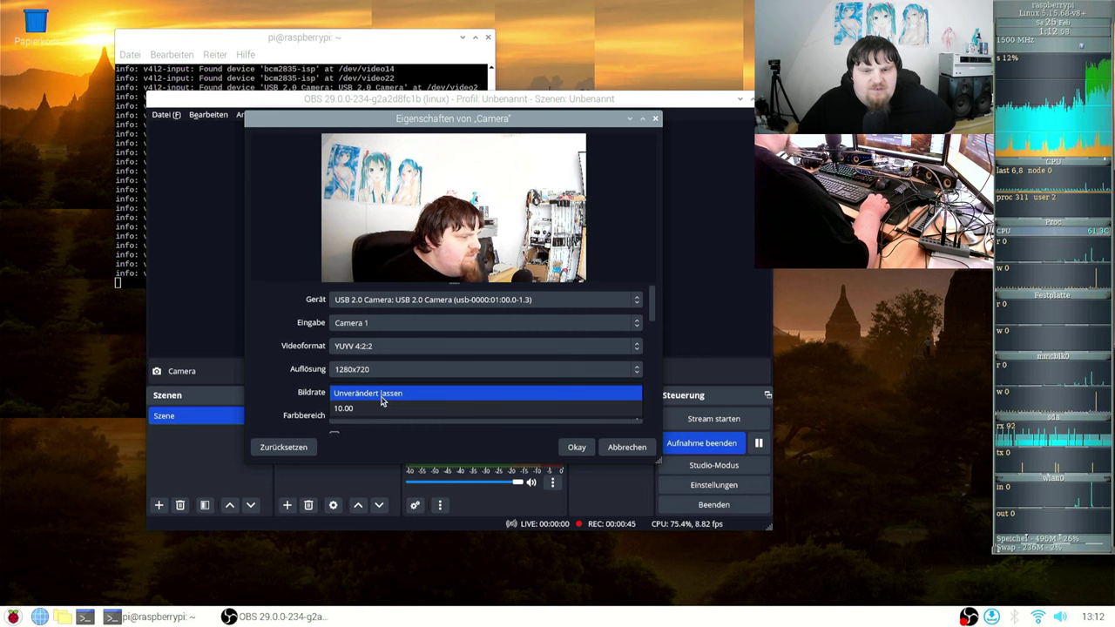
{"action": "left_click", "coordinate": [380, 396]}
{"action": "left_click", "coordinate": [379, 347]}
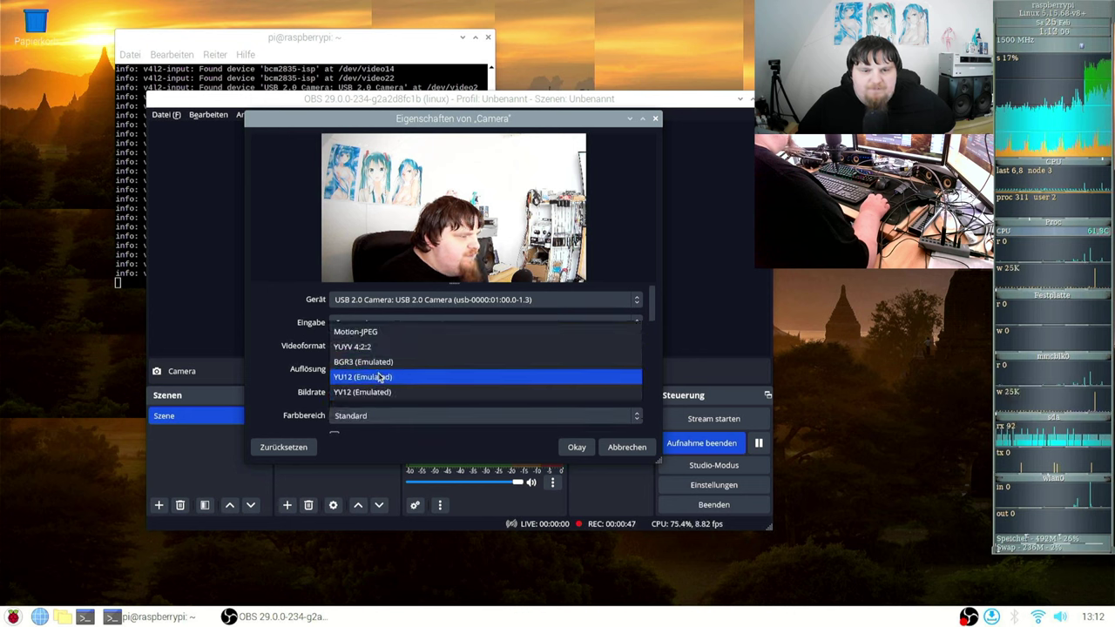
{"action": "left_click", "coordinate": [379, 367]}
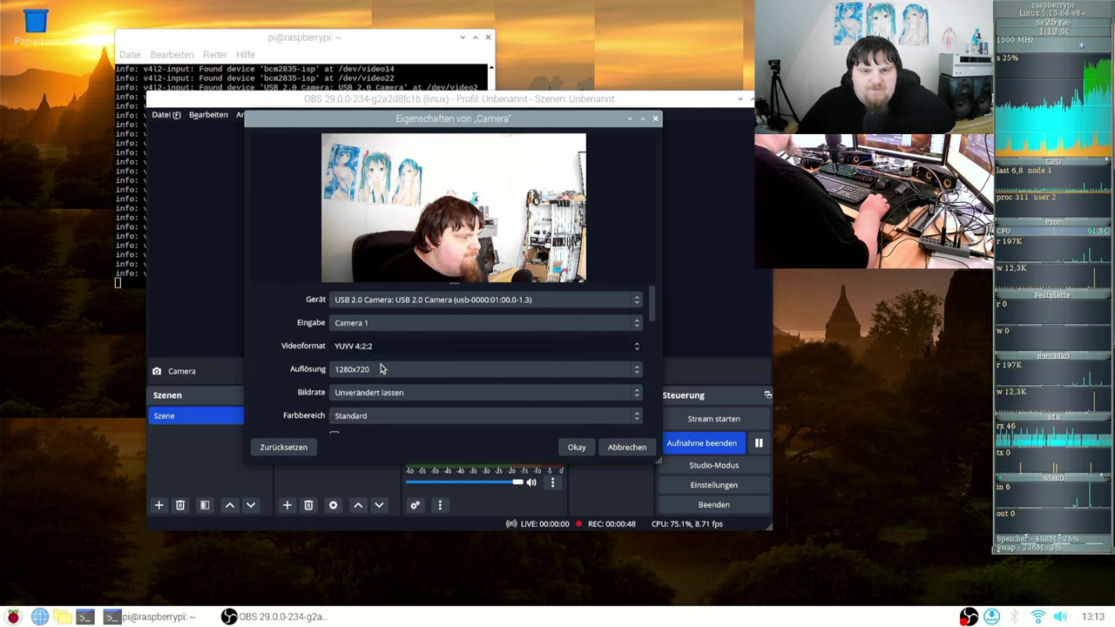
{"action": "left_click", "coordinate": [575, 447]}
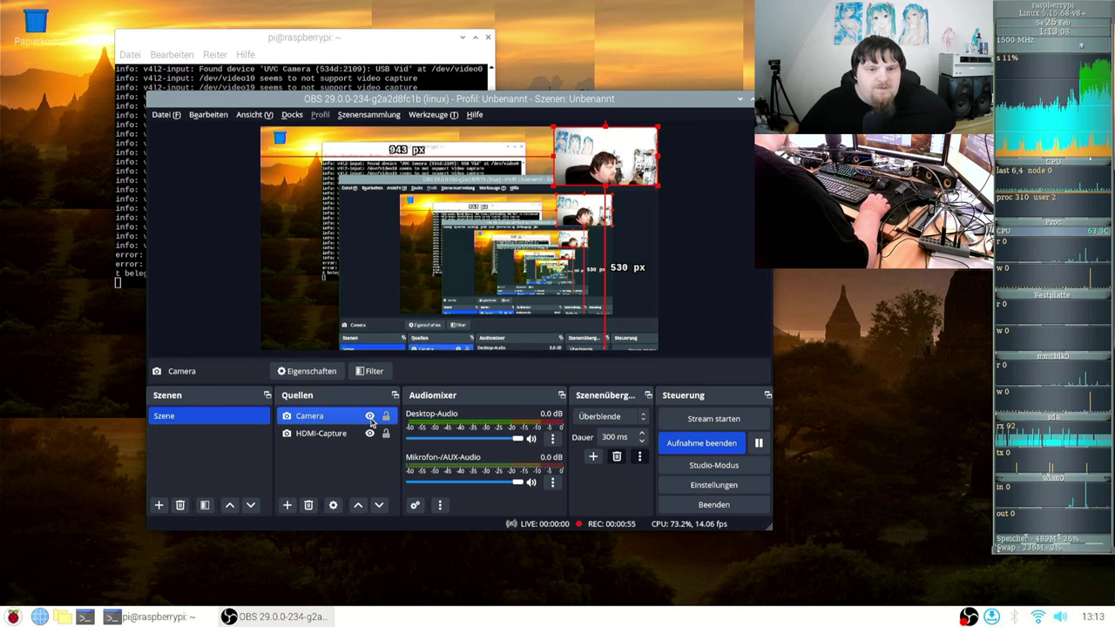
- Set the Camera source's frame rate to 15.00 in its properties
{"action": "right_click", "coordinate": [323, 421]}
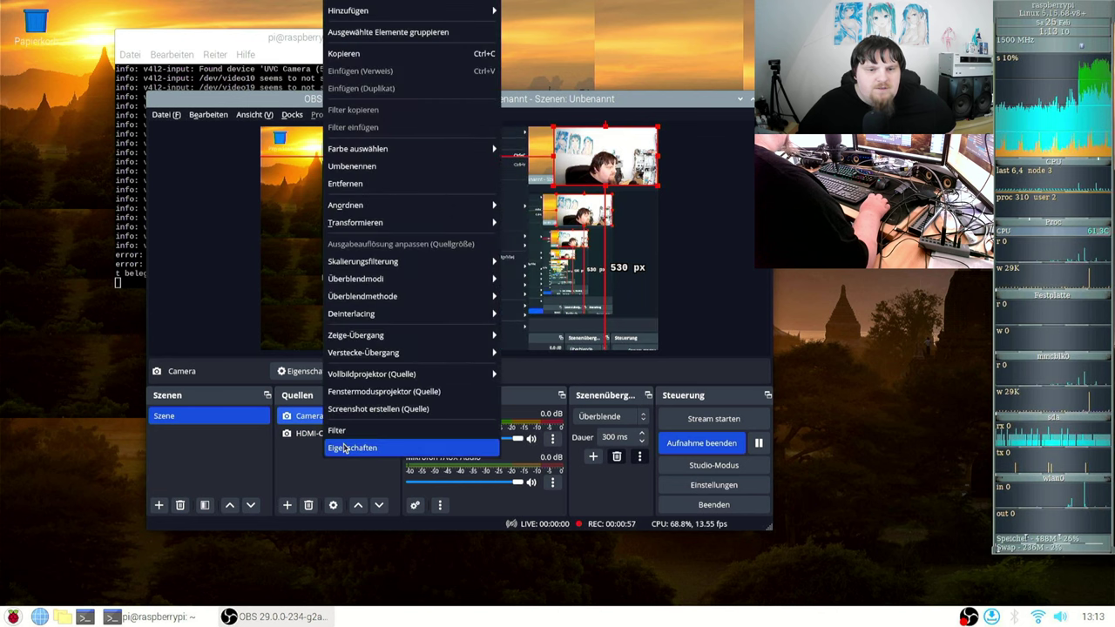
{"action": "left_click", "coordinate": [380, 446]}
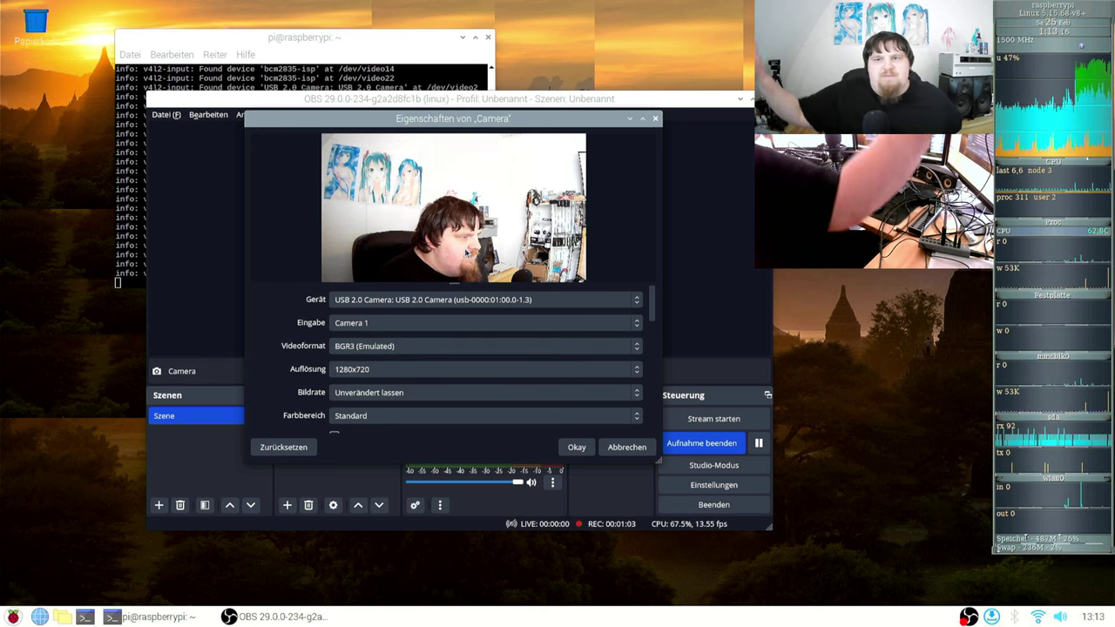
{"action": "left_click", "coordinate": [460, 394]}
{"action": "left_click", "coordinate": [434, 448]}
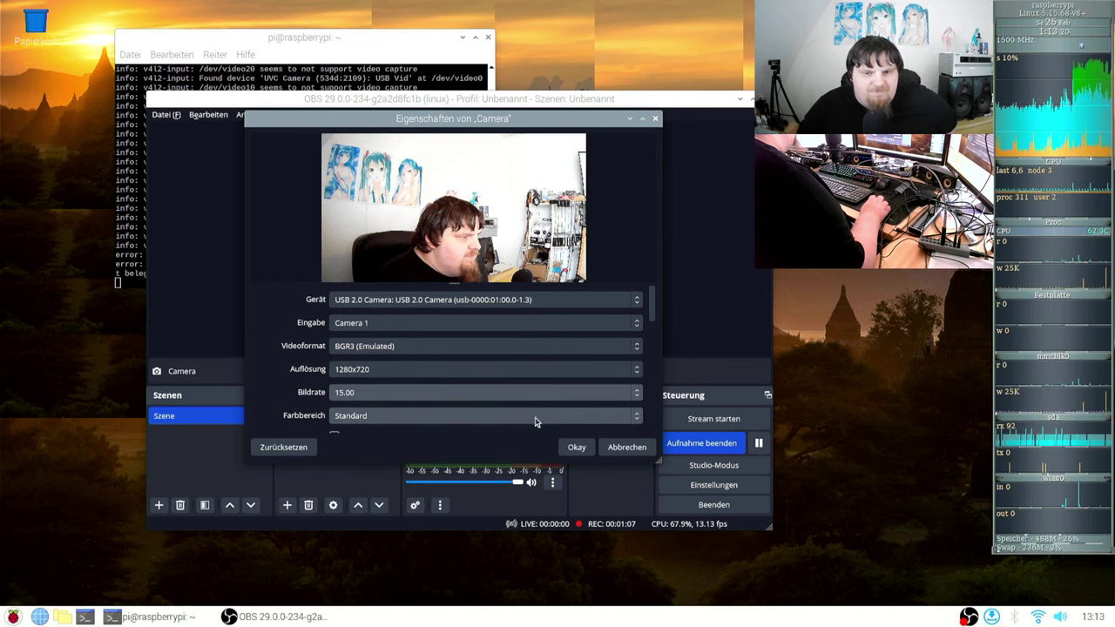
{"action": "left_click", "coordinate": [577, 447]}
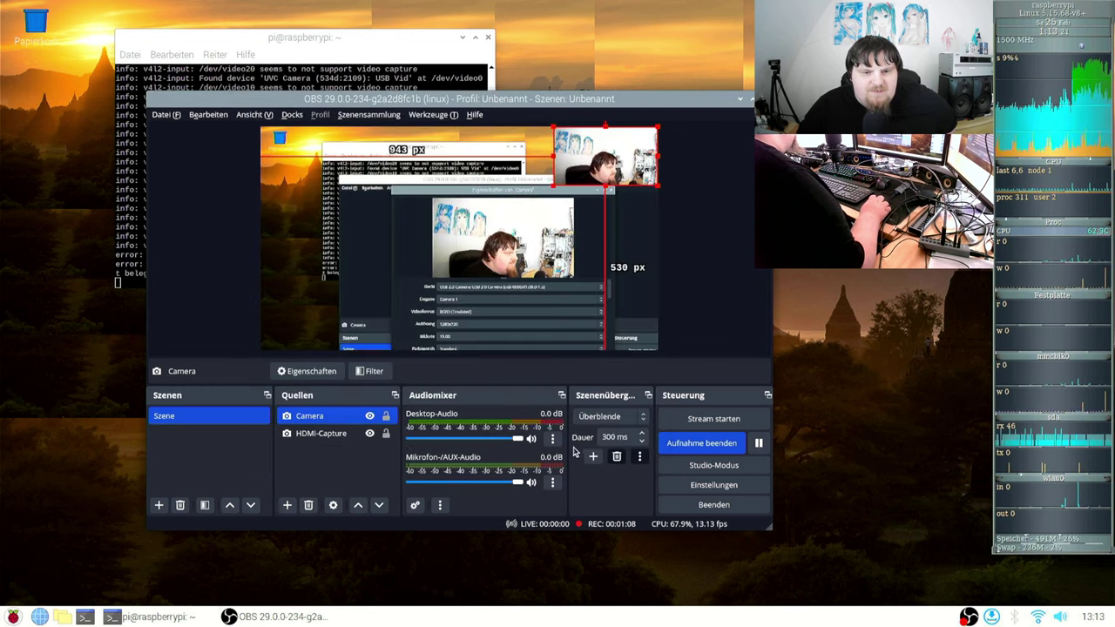
- Set the HDMI-Capture source's frame rate to 20.00 in its properties
{"action": "left_click", "coordinate": [321, 436]}
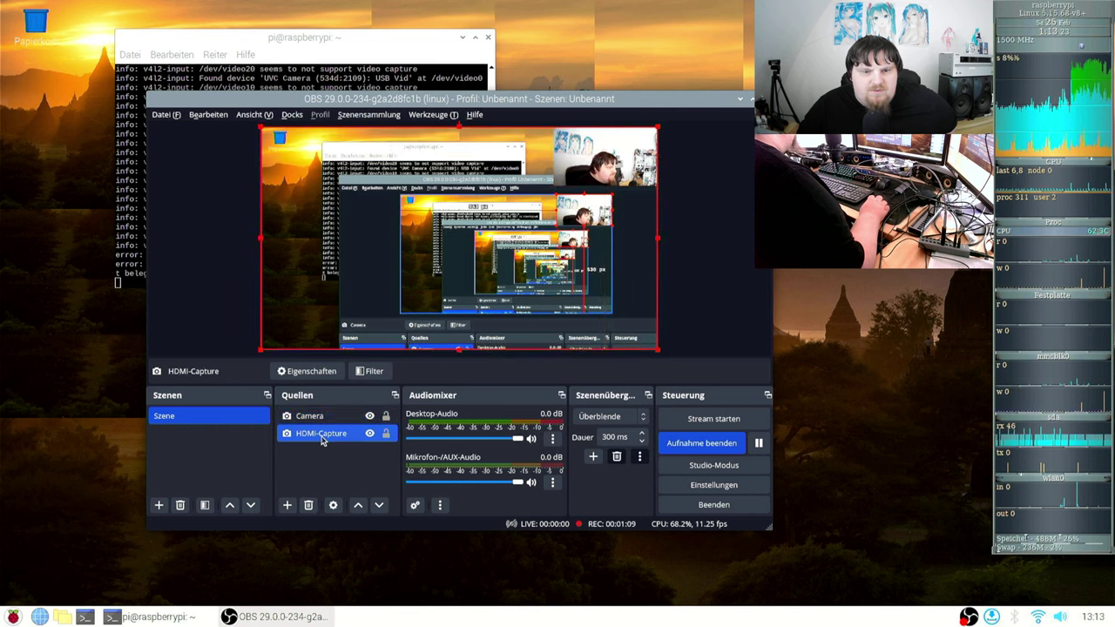
{"action": "left_click", "coordinate": [325, 372]}
{"action": "left_click", "coordinate": [378, 393]}
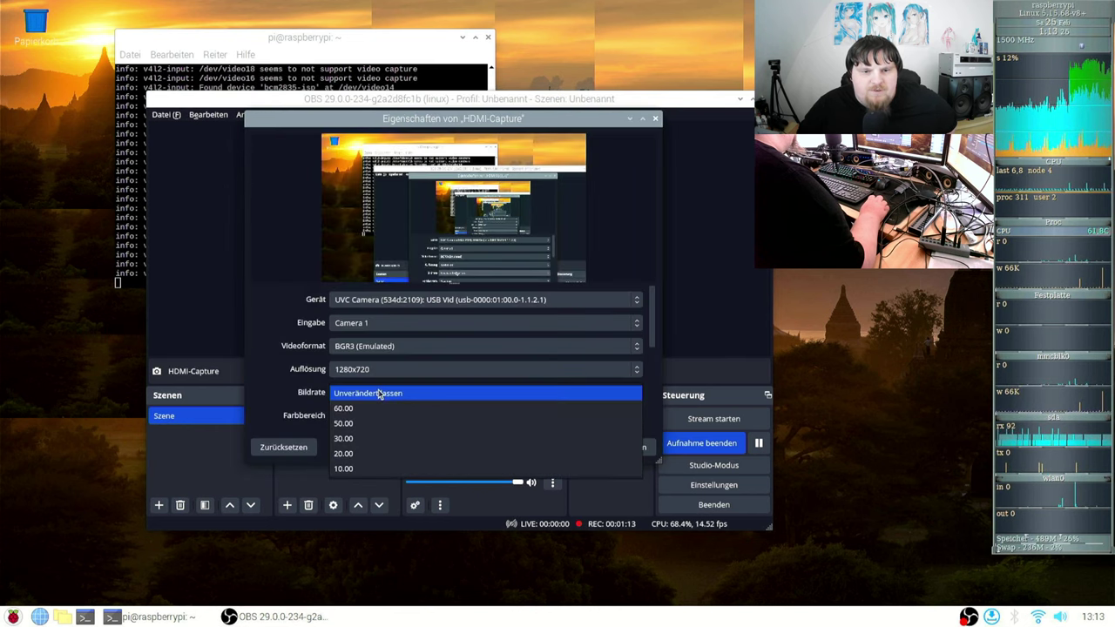
{"action": "left_click", "coordinate": [363, 454]}
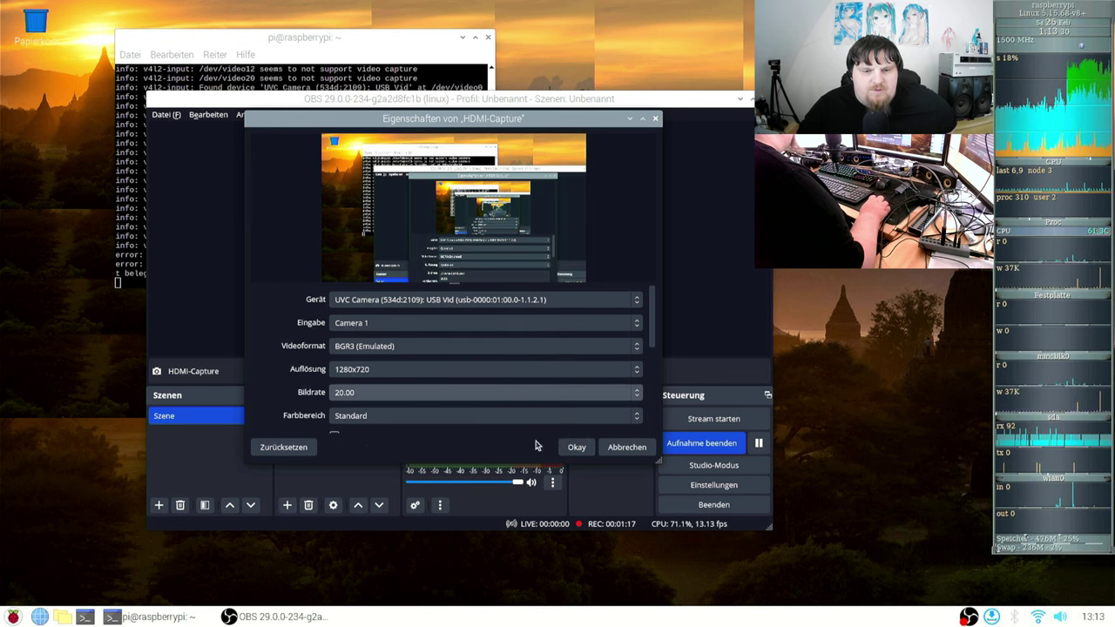
{"action": "left_click", "coordinate": [575, 447]}
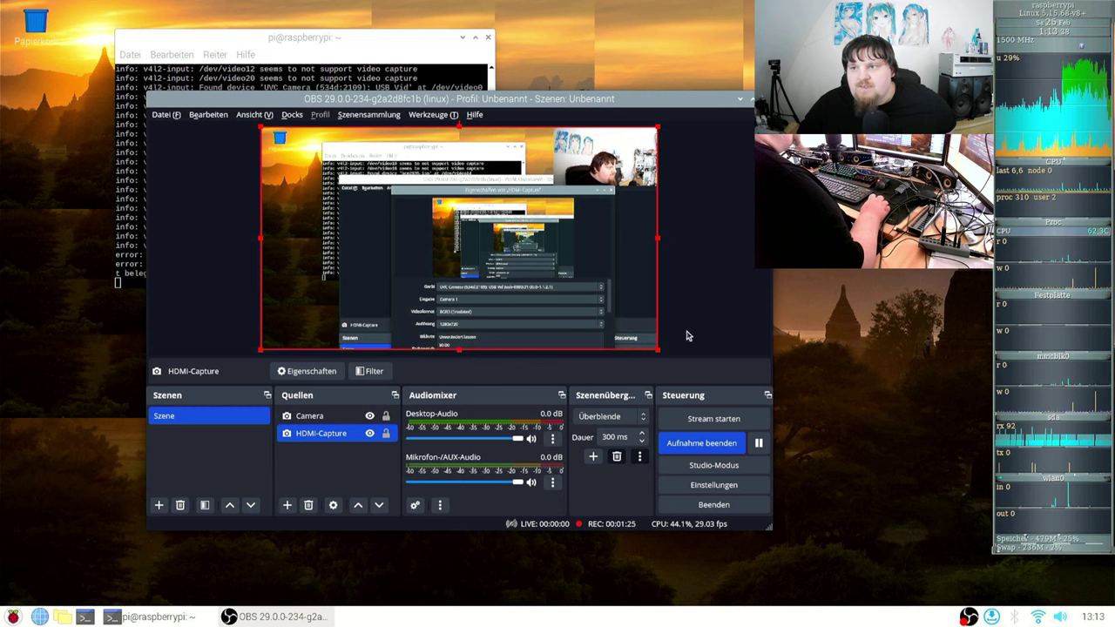
- Replace the running recording with a new one after quitting OBS and relaunching it from the terminal with the previous command
{"action": "left_click", "coordinate": [694, 446]}
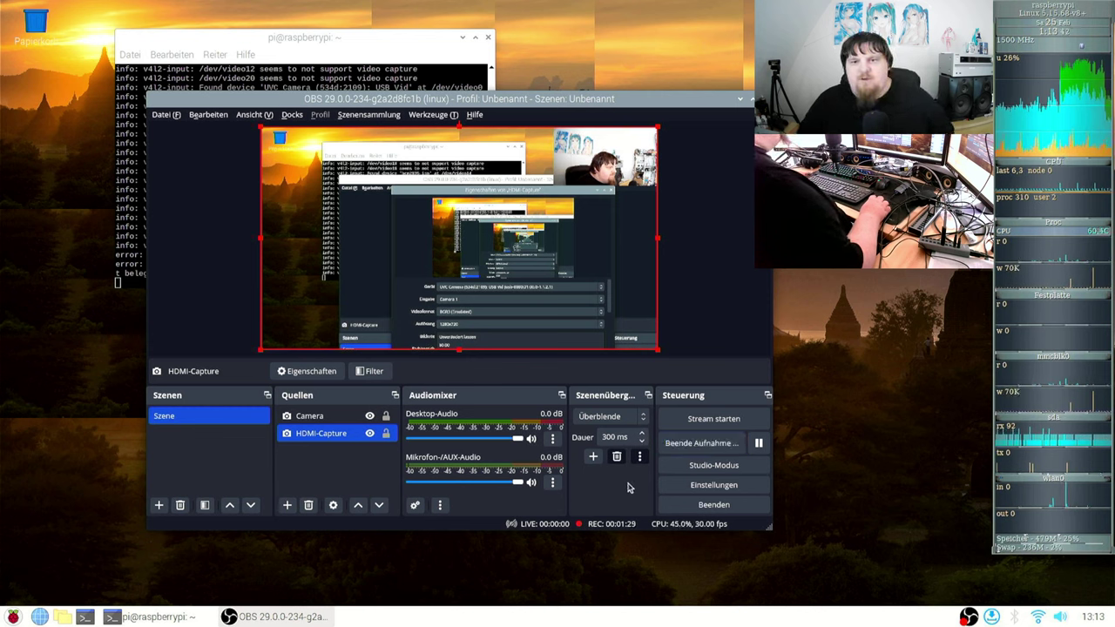
{"action": "key", "text": "ctrl+q"}
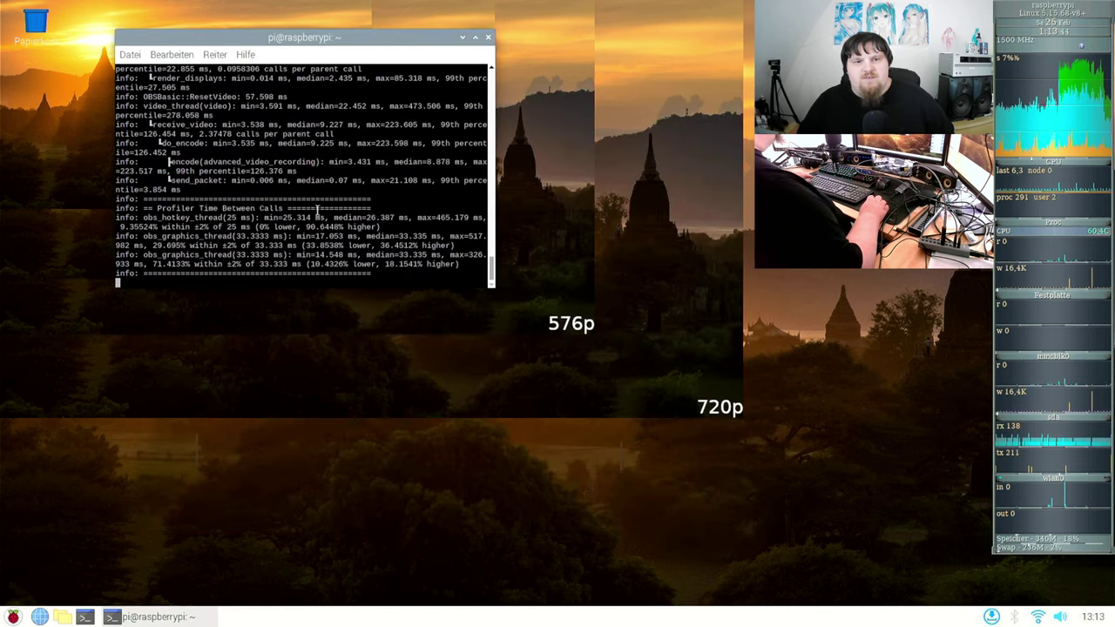
{"action": "key", "text": "Up"}
{"action": "key", "text": "Return"}
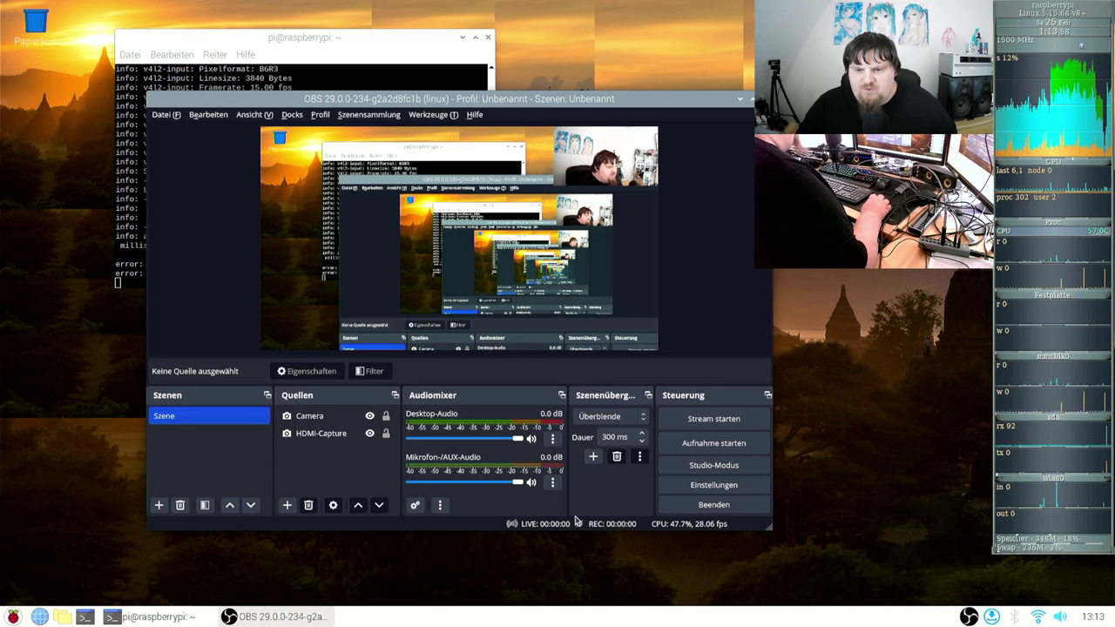
{"action": "left_click", "coordinate": [695, 447]}
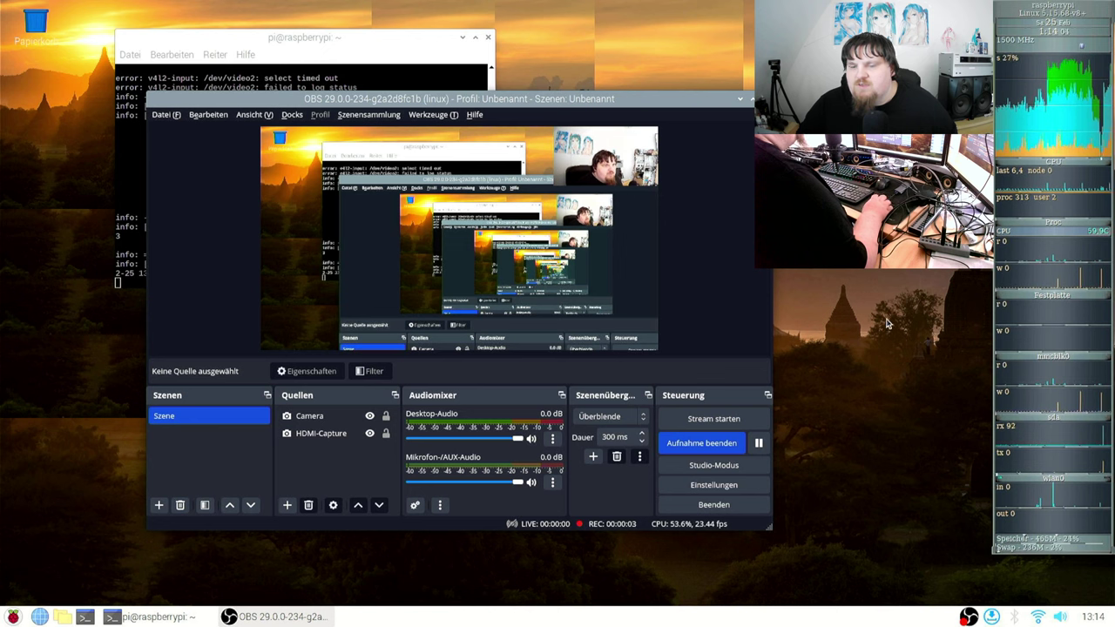
- Set the HDMI-Capture source's frame rate to 10.00 in its properties
{"action": "left_click", "coordinate": [321, 433]}
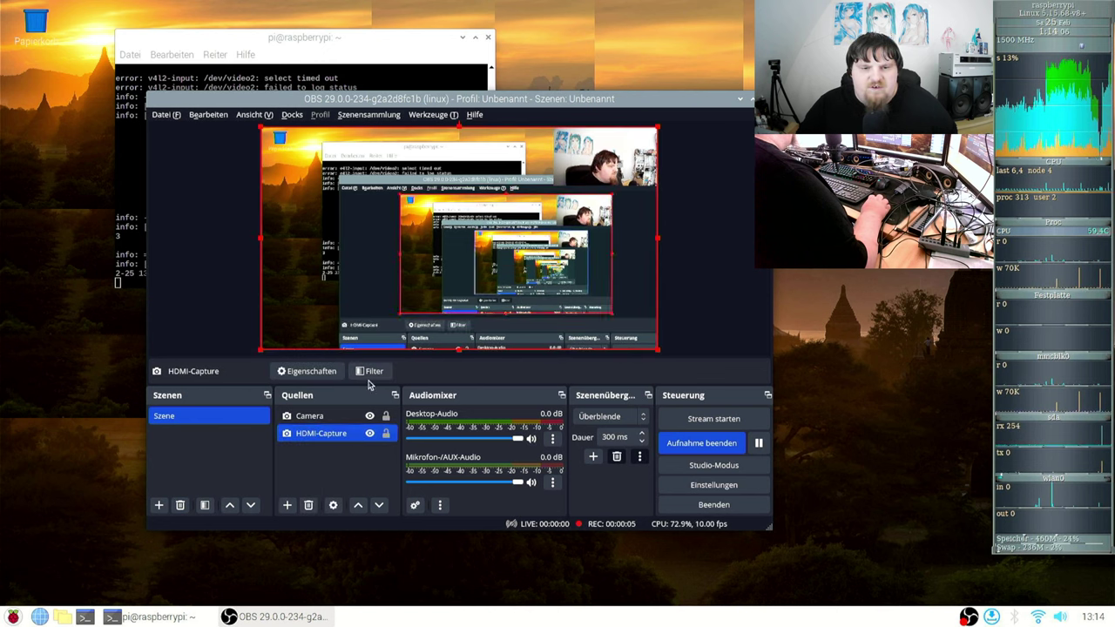
{"action": "left_click", "coordinate": [313, 372]}
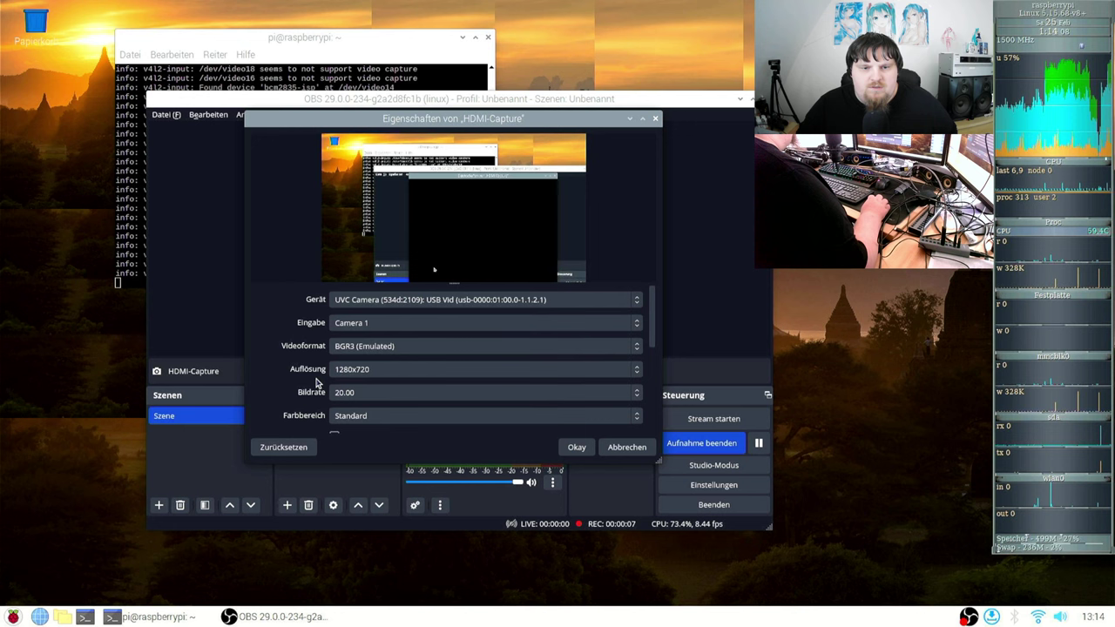
{"action": "left_click", "coordinate": [366, 399]}
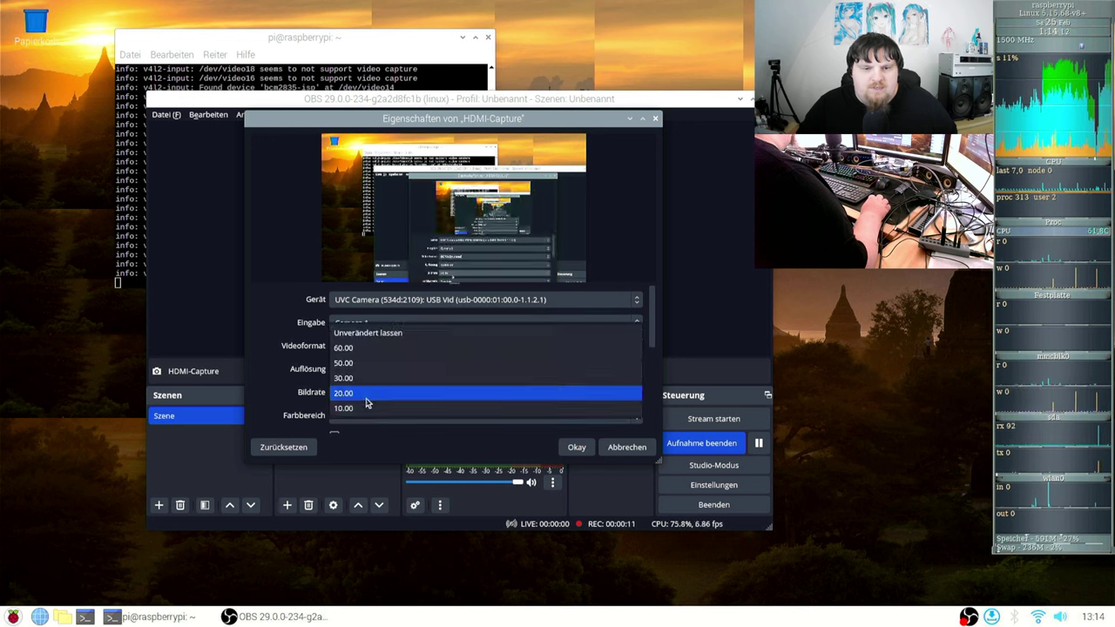
{"action": "left_click", "coordinate": [369, 406]}
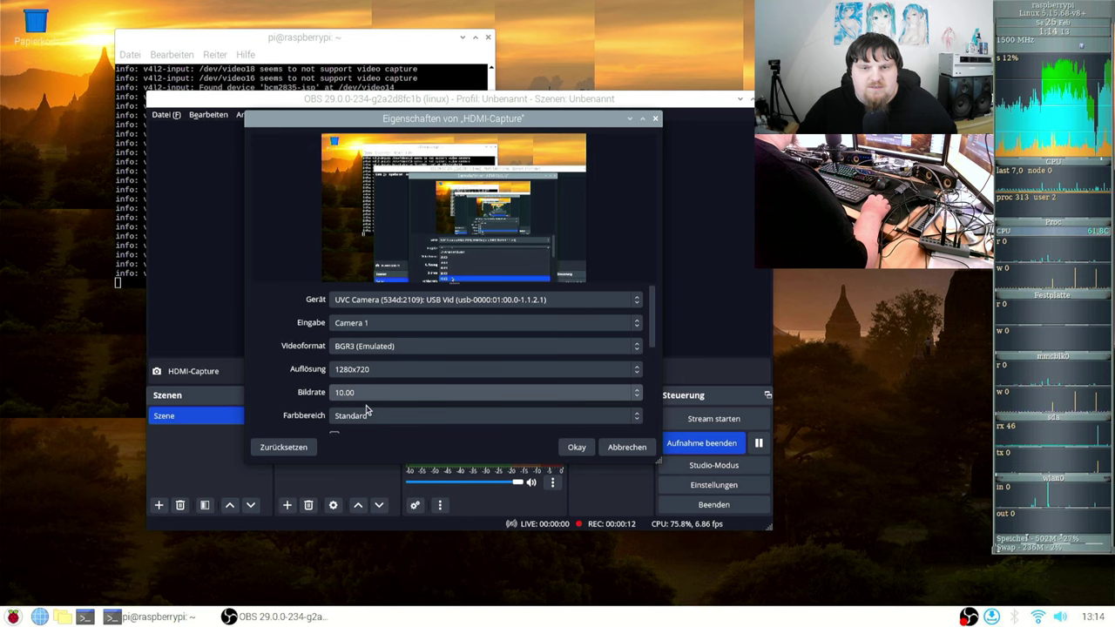
{"action": "left_click", "coordinate": [575, 446]}
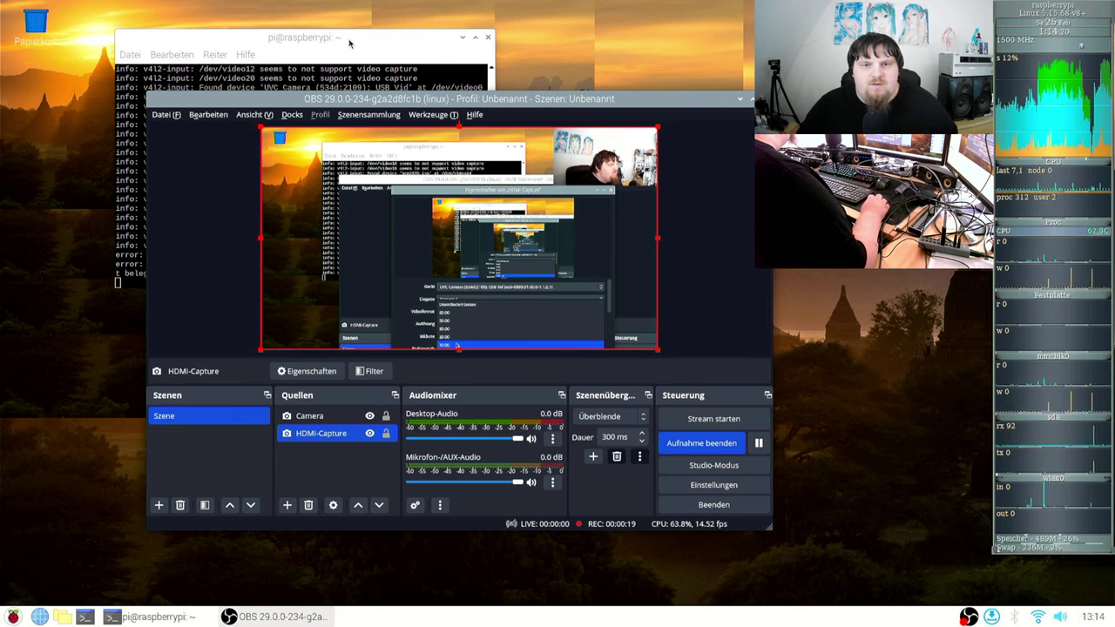
- Shift the terminal window slightly and change the HDMI-Capture source's video format to YU12 (Emulated)
{"action": "left_click_drag", "start_coordinate": [341, 70], "coordinate": [391, 86]}
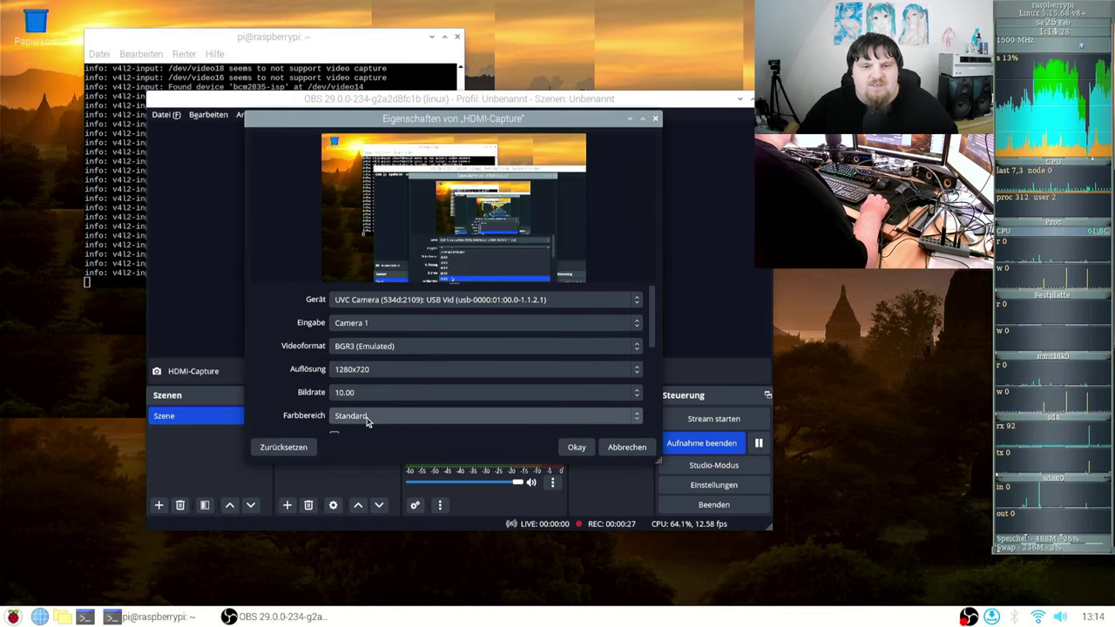
{"action": "left_click", "coordinate": [384, 352]}
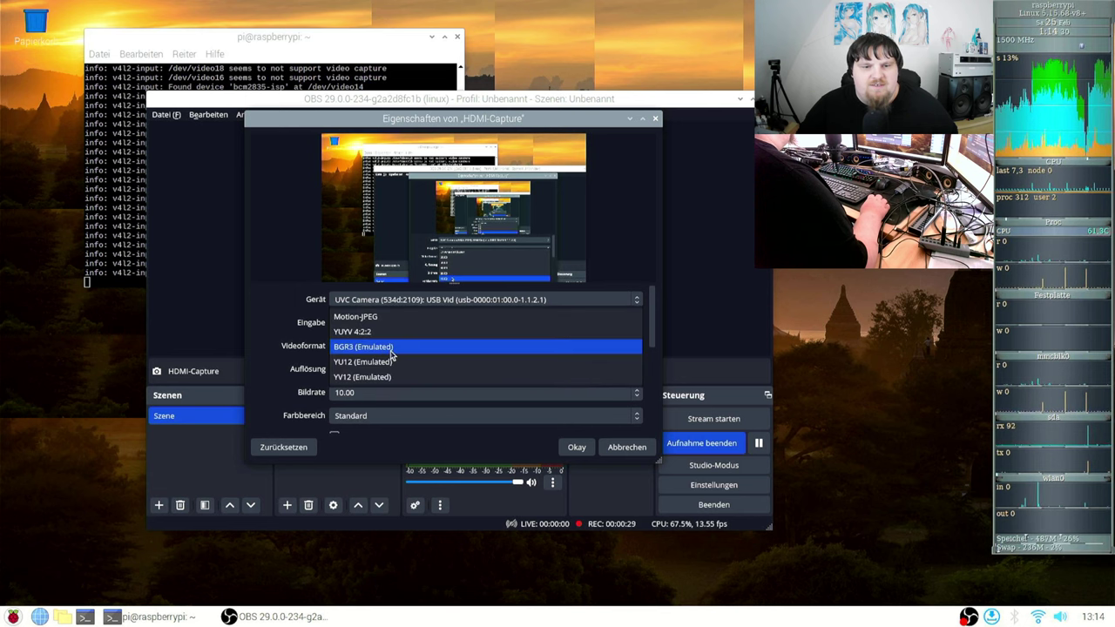
{"action": "left_click", "coordinate": [391, 362]}
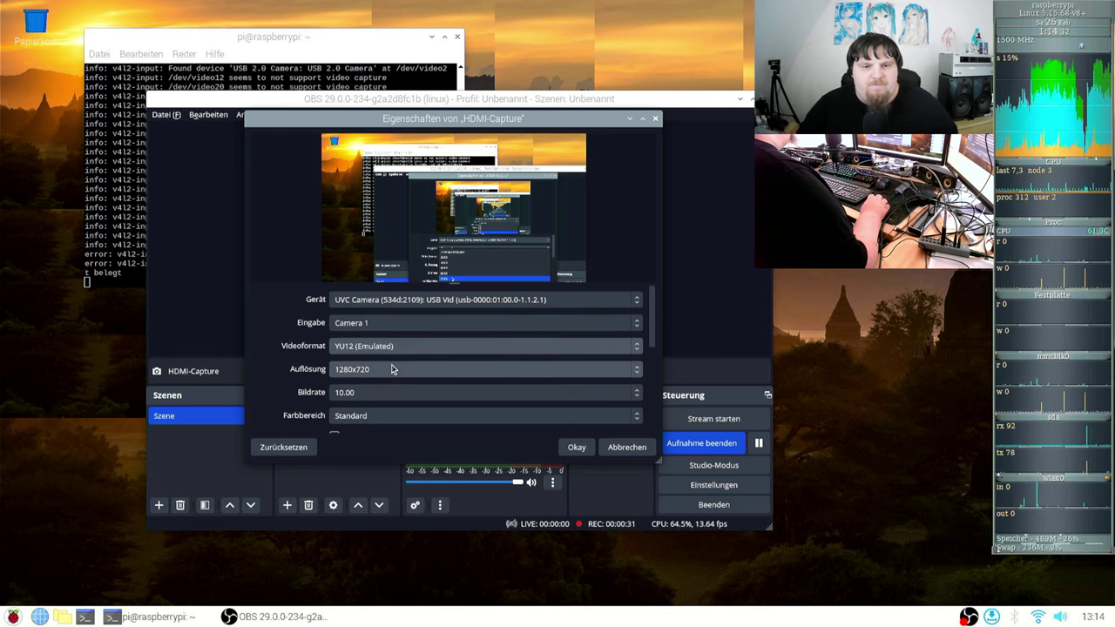
{"action": "left_click", "coordinate": [576, 447]}
- Change the Camera source's video format to YU12 (Emulated) in its properties
{"action": "left_click", "coordinate": [311, 417], "text": "ctrl"}
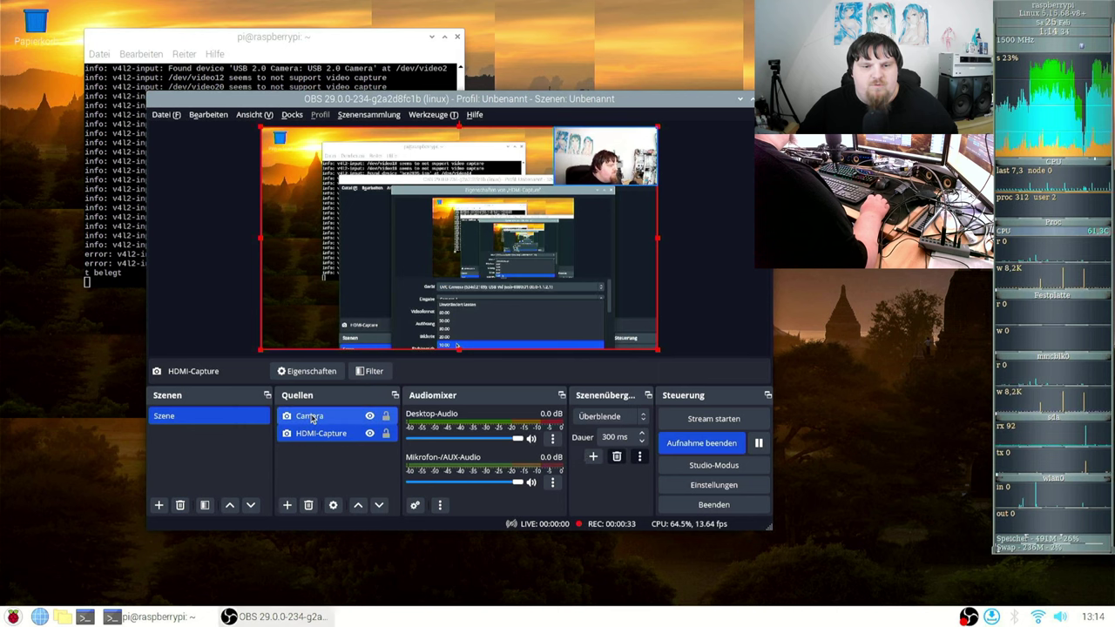
{"action": "left_click", "coordinate": [311, 417]}
{"action": "left_click", "coordinate": [306, 371]}
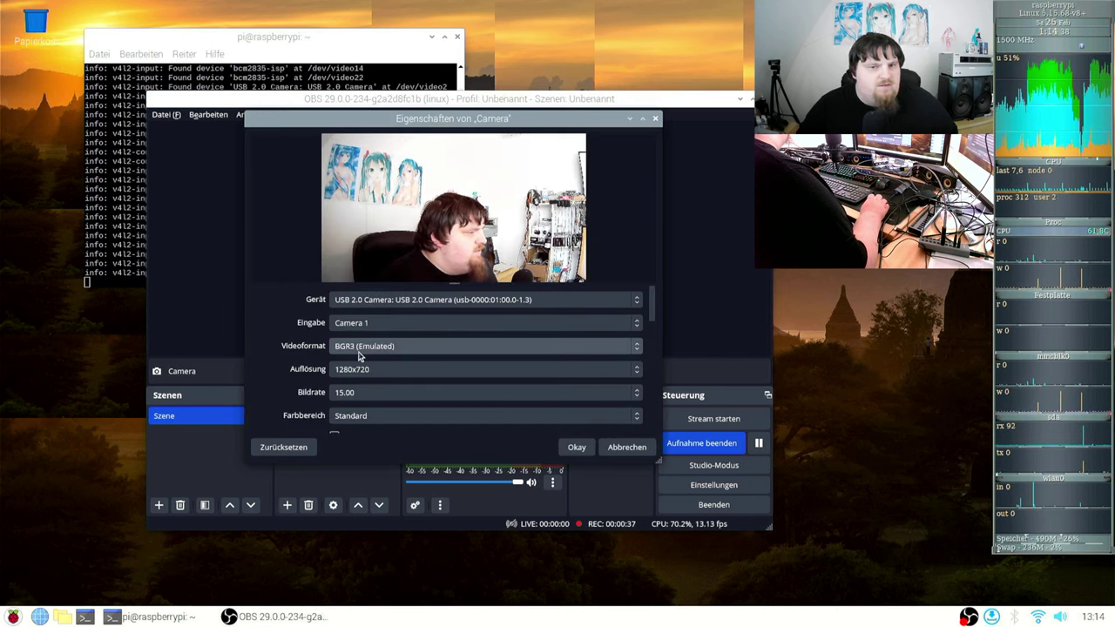
{"action": "left_click", "coordinate": [360, 352]}
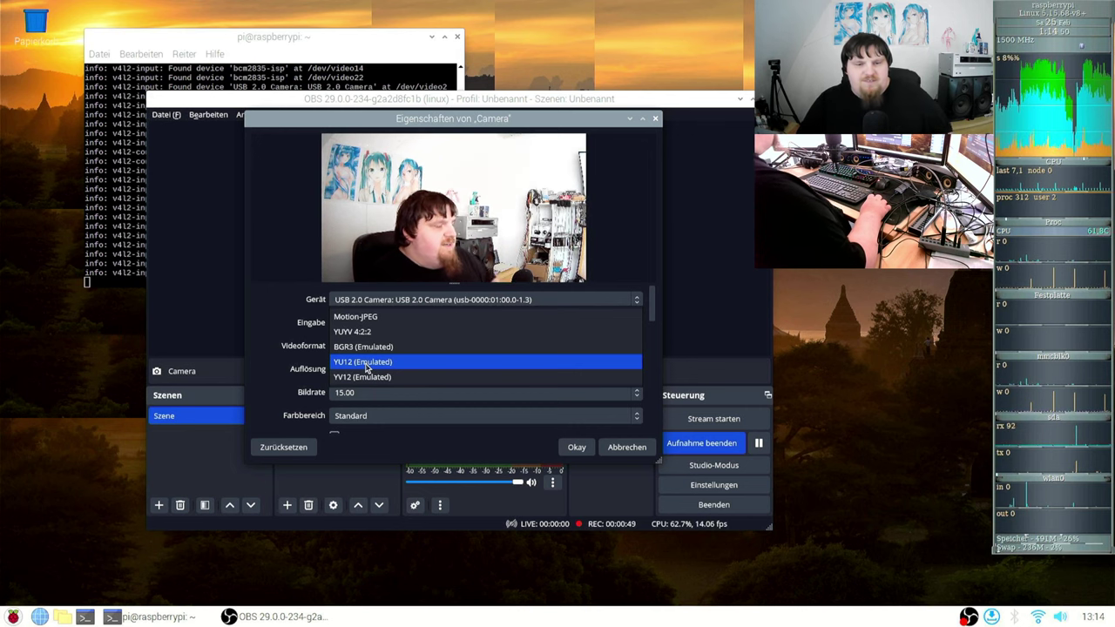
{"action": "left_click", "coordinate": [366, 367]}
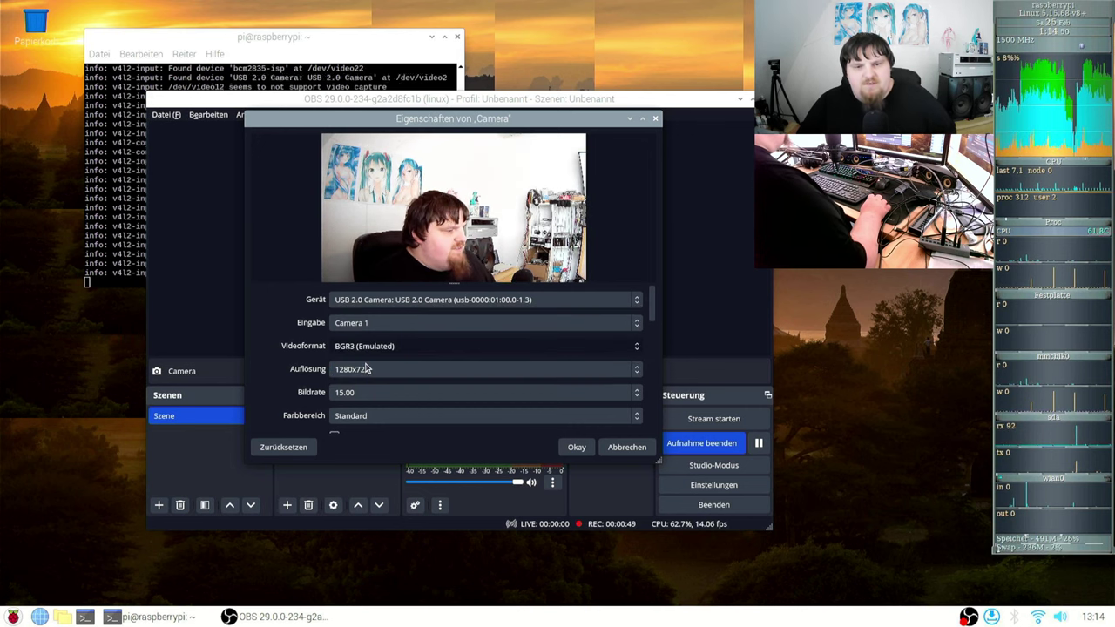
{"action": "left_click", "coordinate": [577, 446]}
- Quit OBS despite the active recording, relaunch it with the previous terminal command and start a new recording
{"action": "key", "text": "ctrl+q"}
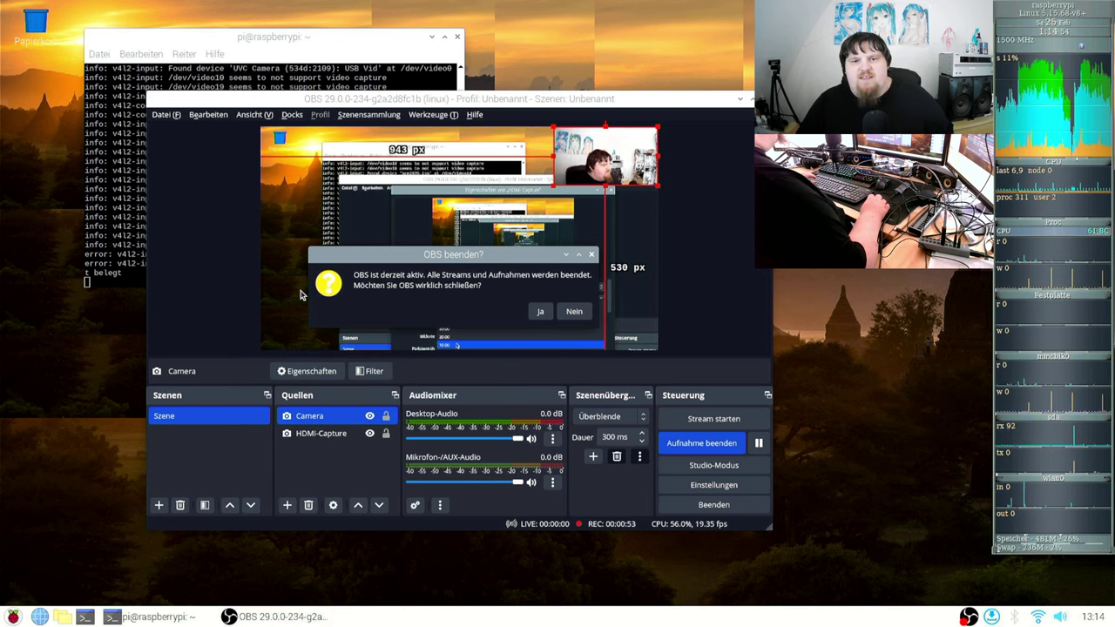
{"action": "left_click", "coordinate": [537, 312]}
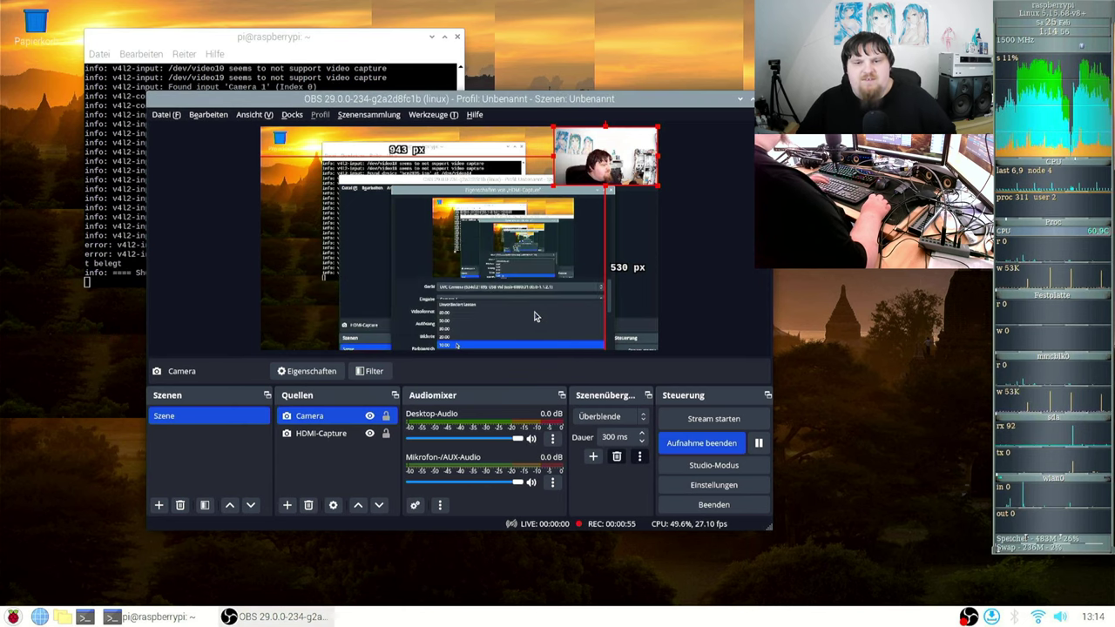
{"action": "key", "text": "Up"}
{"action": "key", "text": "Return"}
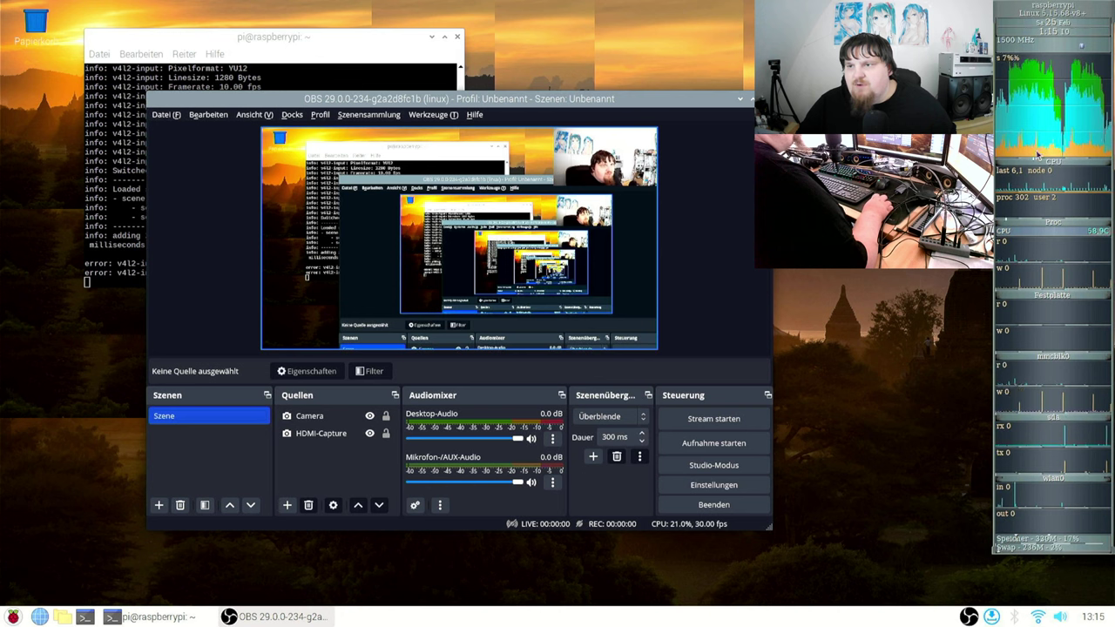
{"action": "left_click", "coordinate": [712, 446]}
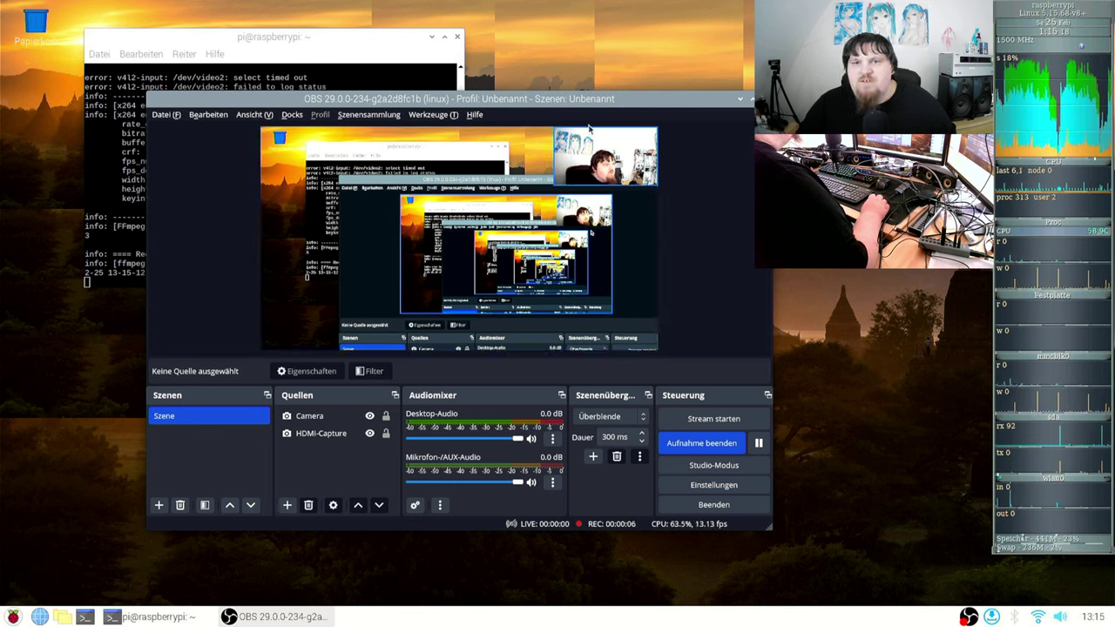
- Stop the running recording and check the HDMI-Capture source's properties without changing them
{"action": "left_click_drag", "start_coordinate": [589, 100], "coordinate": [481, 73]}
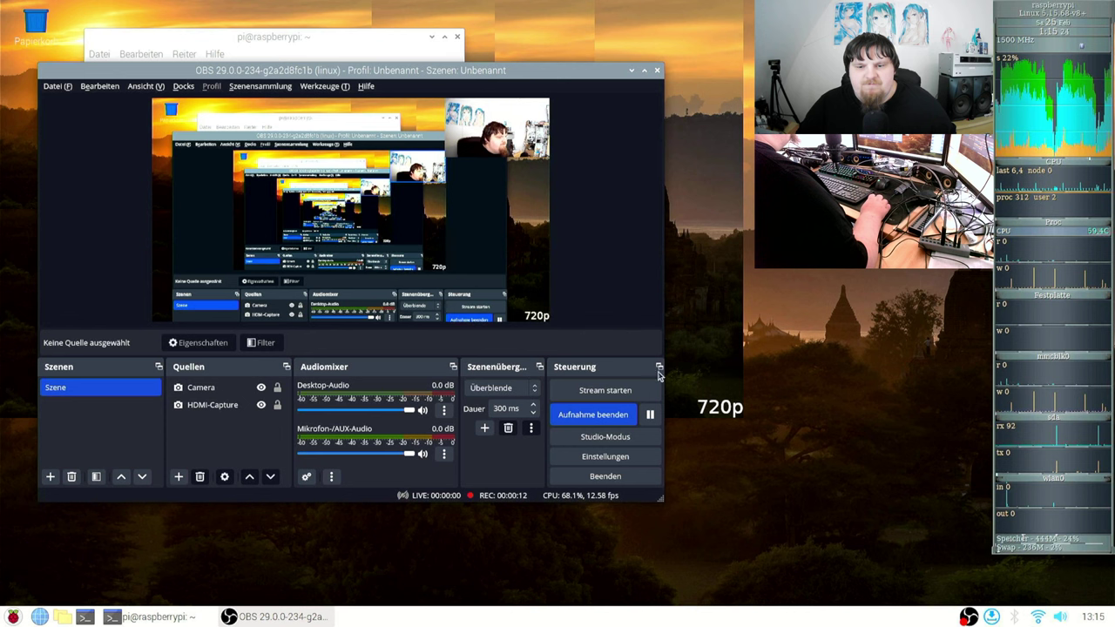
{"action": "left_click", "coordinate": [600, 417]}
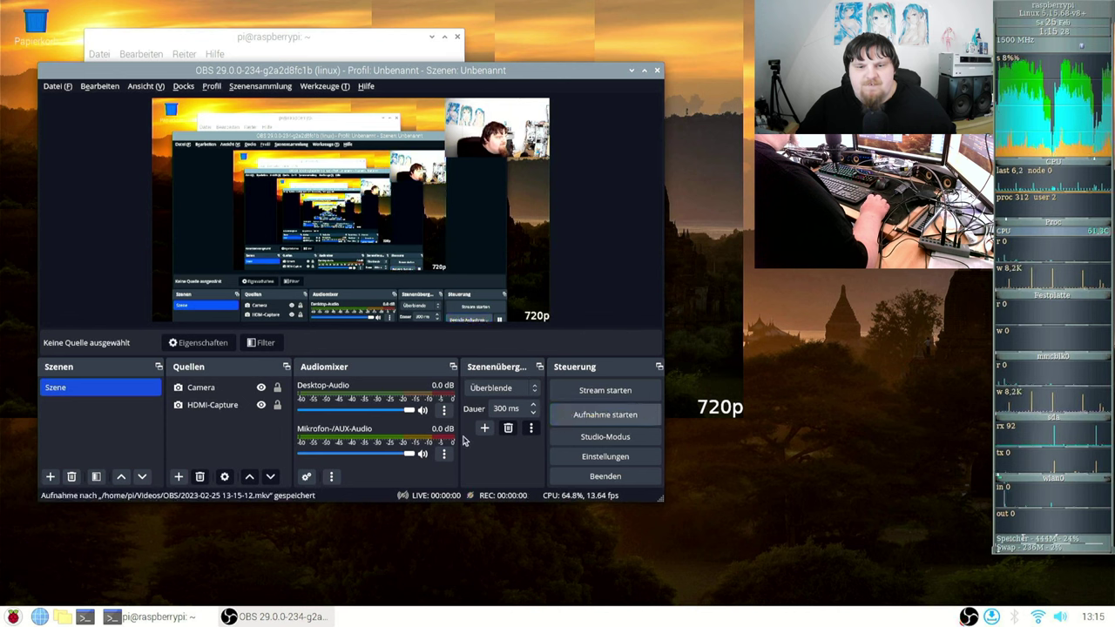
{"action": "left_click", "coordinate": [212, 406]}
{"action": "left_click", "coordinate": [202, 343]}
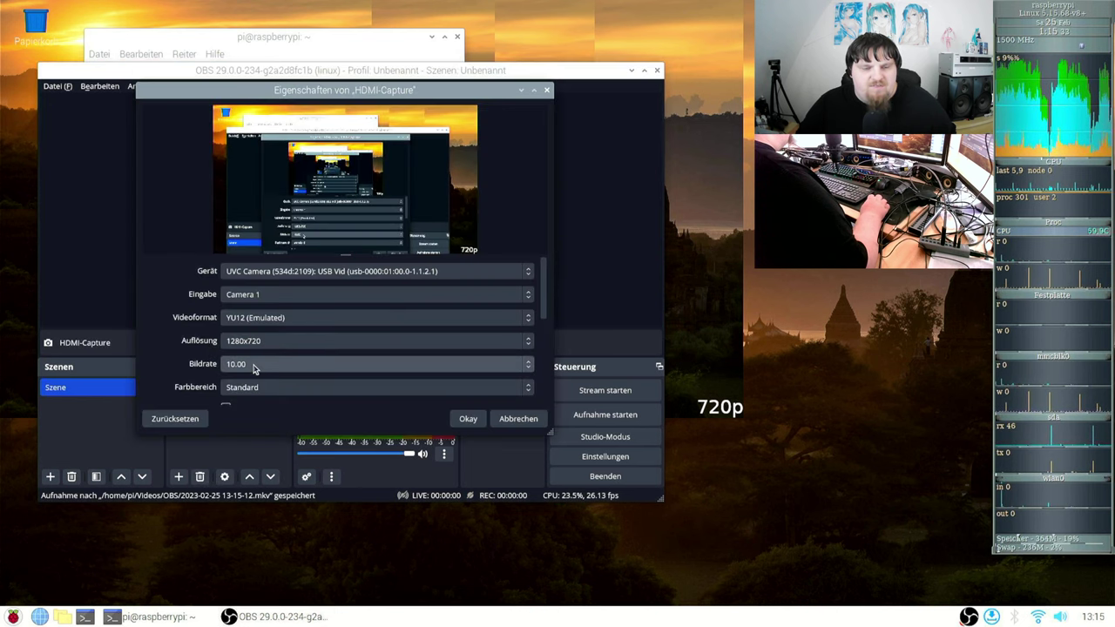
{"action": "left_click", "coordinate": [514, 420]}
- Set the Camera source's frame rate to 10.00 in its properties
{"action": "left_click", "coordinate": [202, 391]}
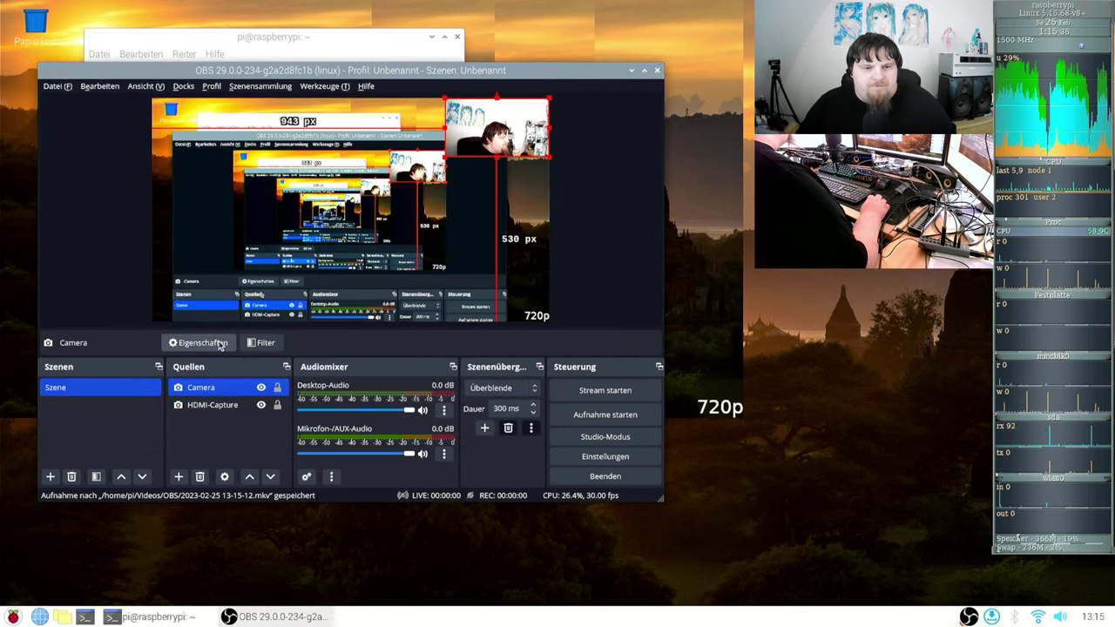
{"action": "left_click", "coordinate": [220, 344]}
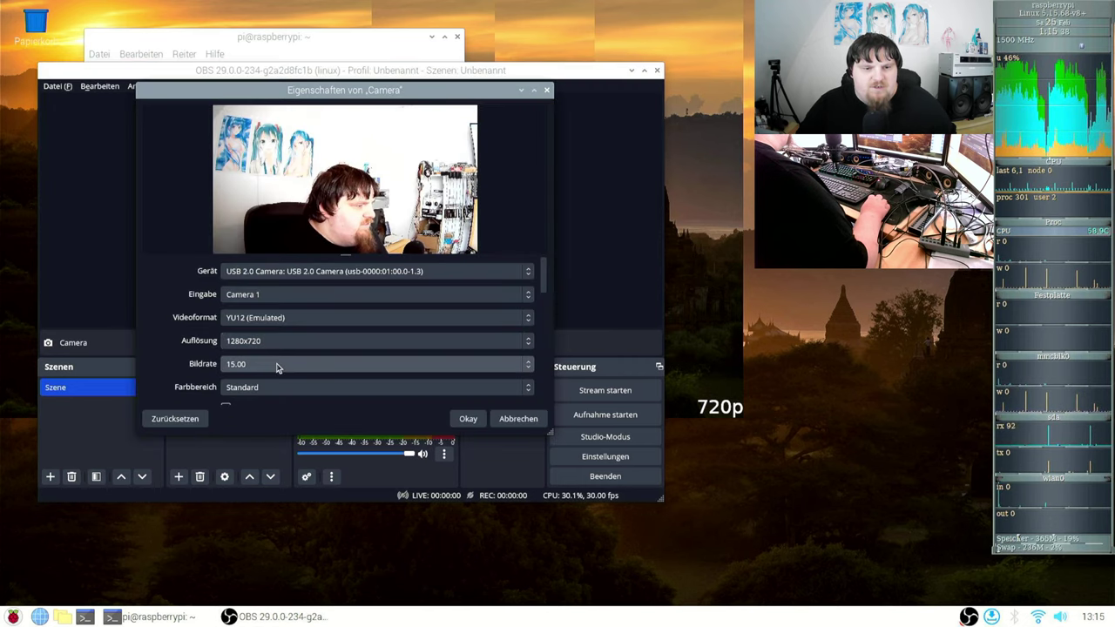
{"action": "left_click", "coordinate": [277, 370]}
{"action": "left_click", "coordinate": [274, 380]}
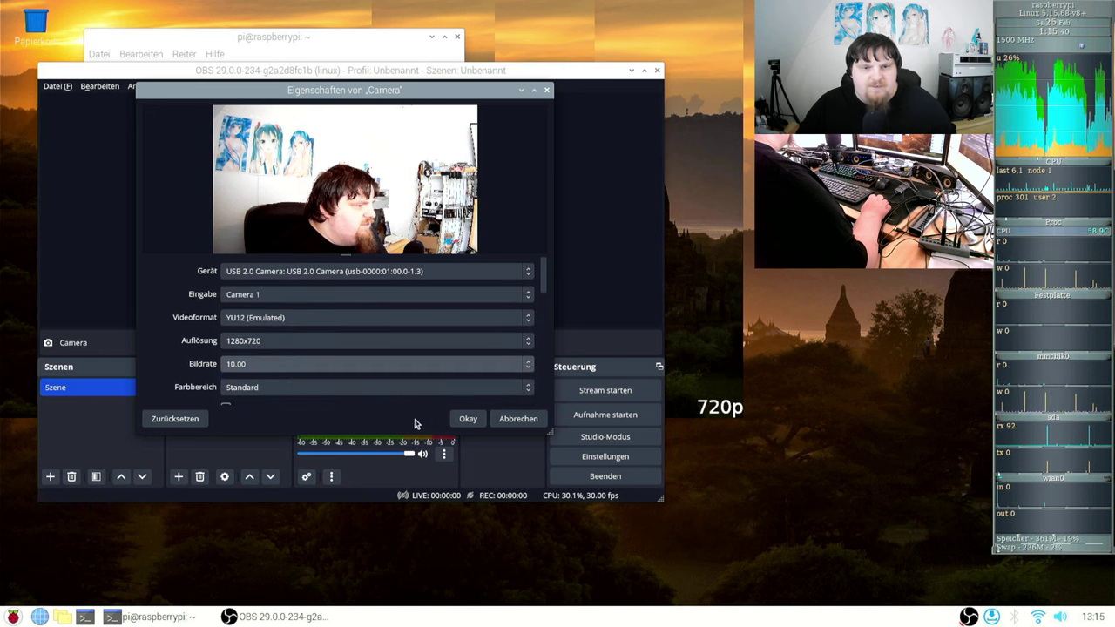
{"action": "left_click", "coordinate": [468, 419]}
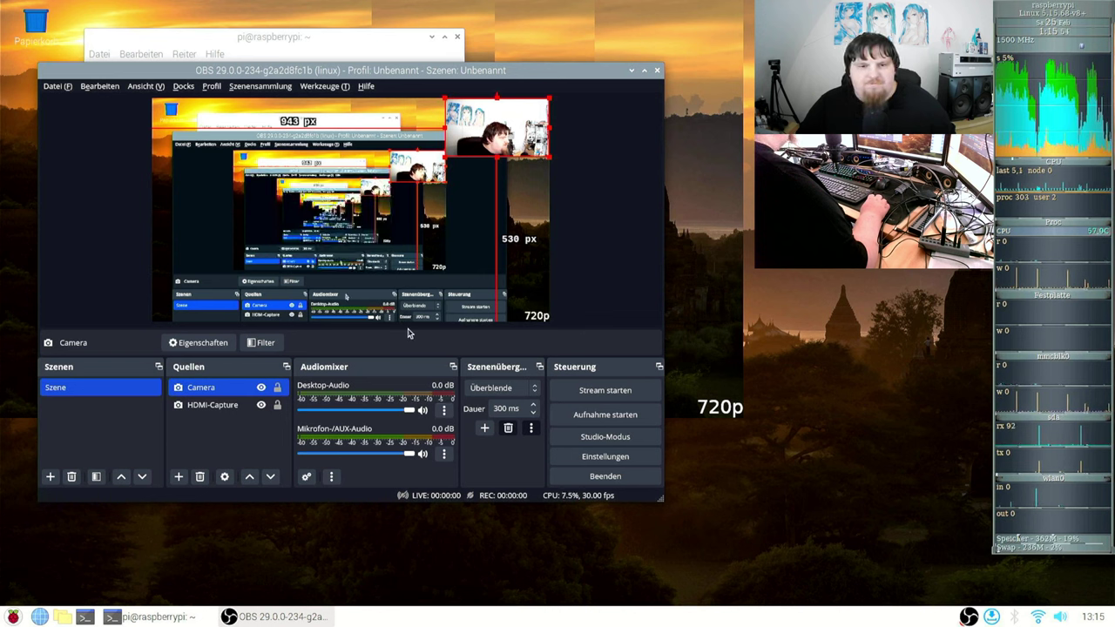
- Quit OBS and relaunch it from the terminal with the previous command
{"action": "key", "text": "ctrl+q"}
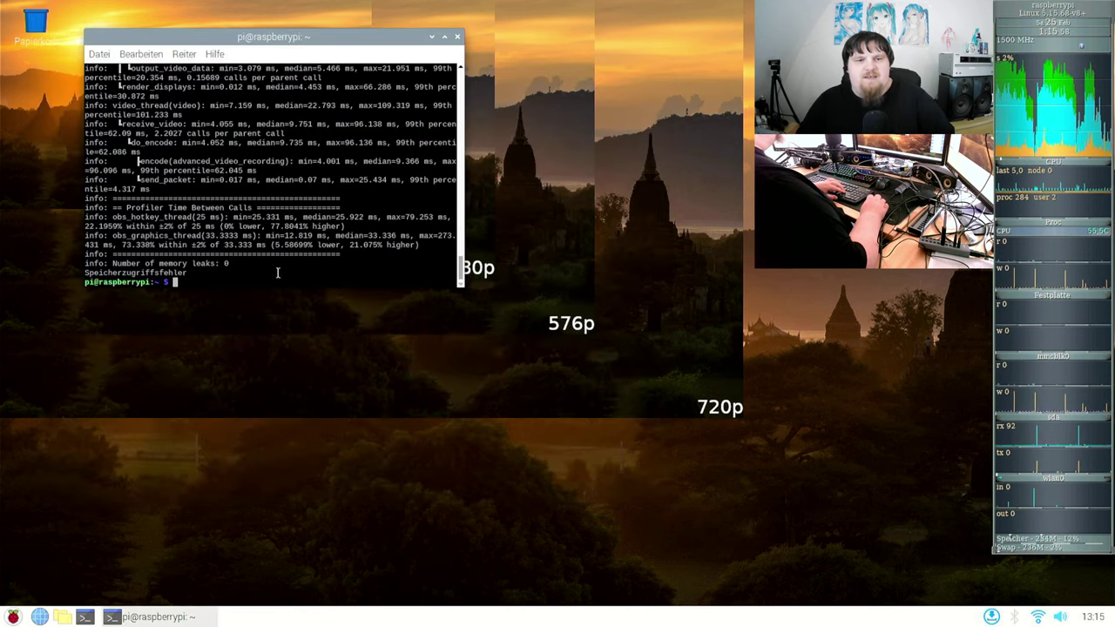
{"action": "key", "text": "Up"}
{"action": "key", "text": "Return"}
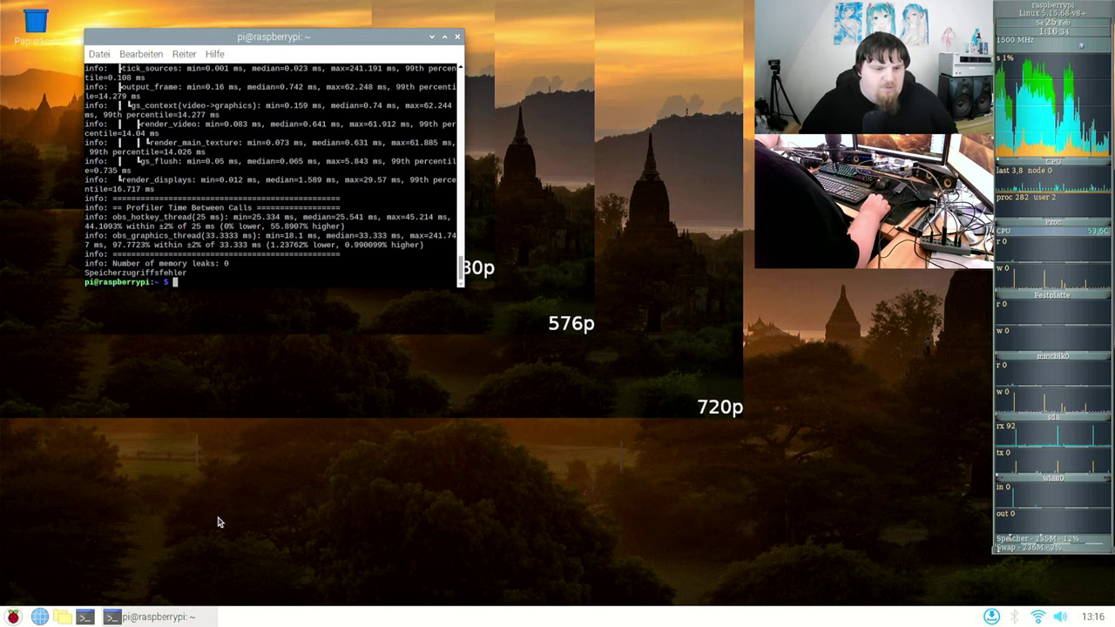
- Launch two instances of V4L2 Test Bench from the system's multimedia applications
{"action": "left_click", "coordinate": [13, 617]}
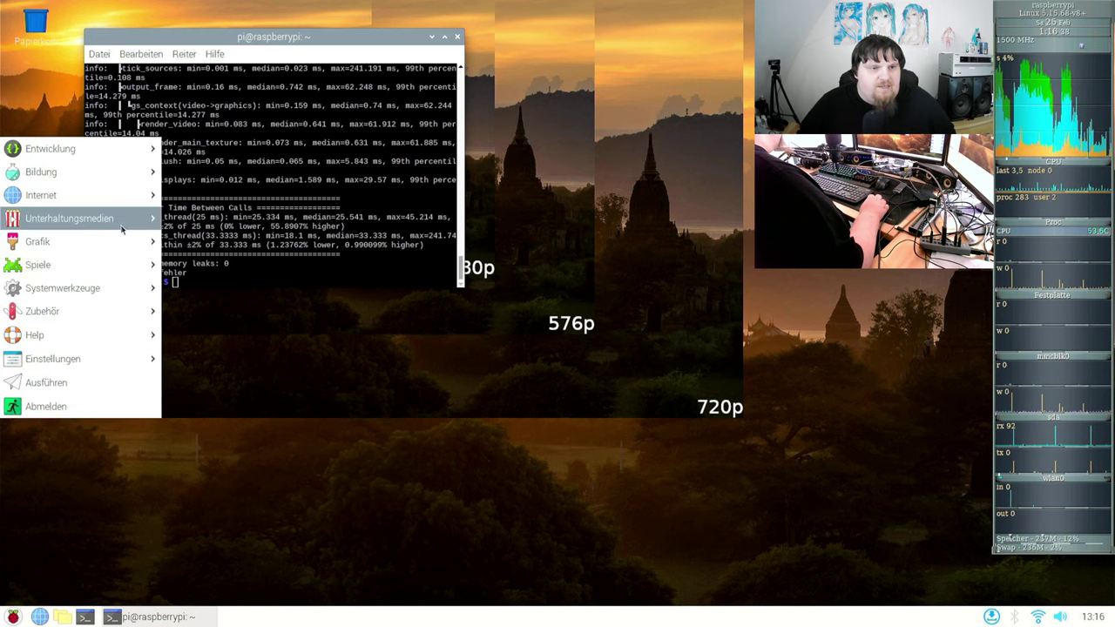
{"action": "mouse_move", "coordinate": [127, 224]}
{"action": "left_click", "coordinate": [253, 265]}
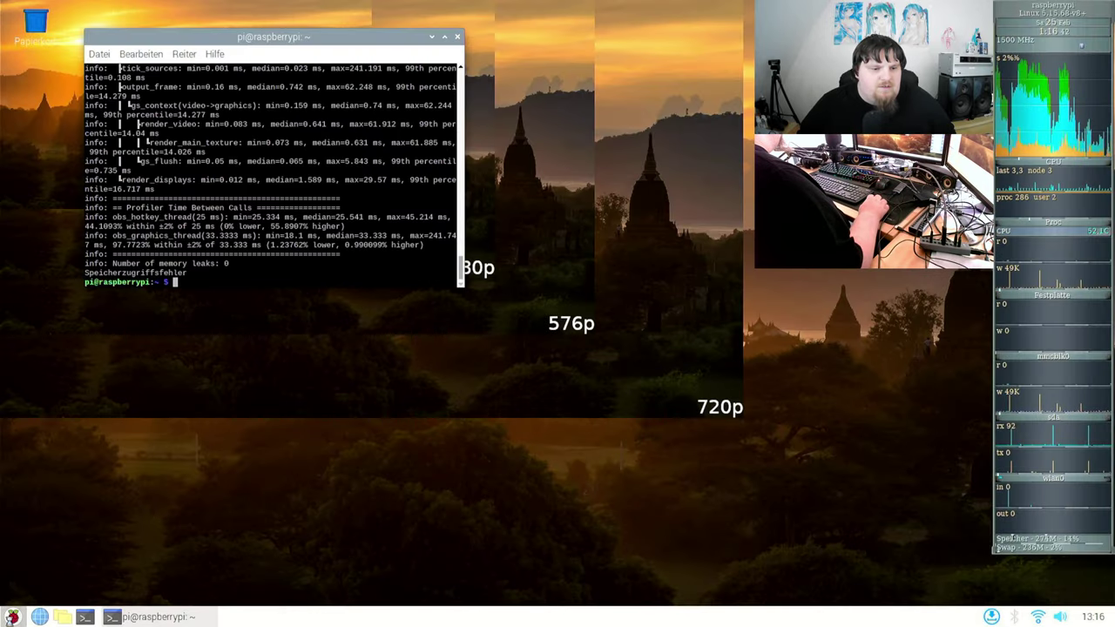
{"action": "left_click", "coordinate": [14, 617]}
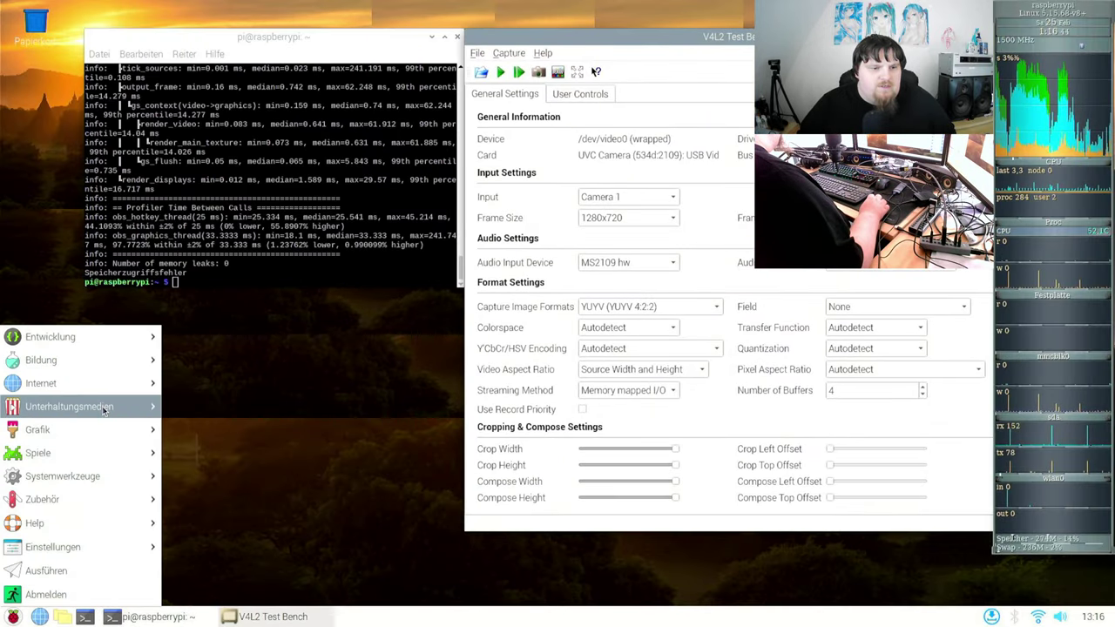
{"action": "mouse_move", "coordinate": [102, 406]}
{"action": "left_click", "coordinate": [228, 449]}
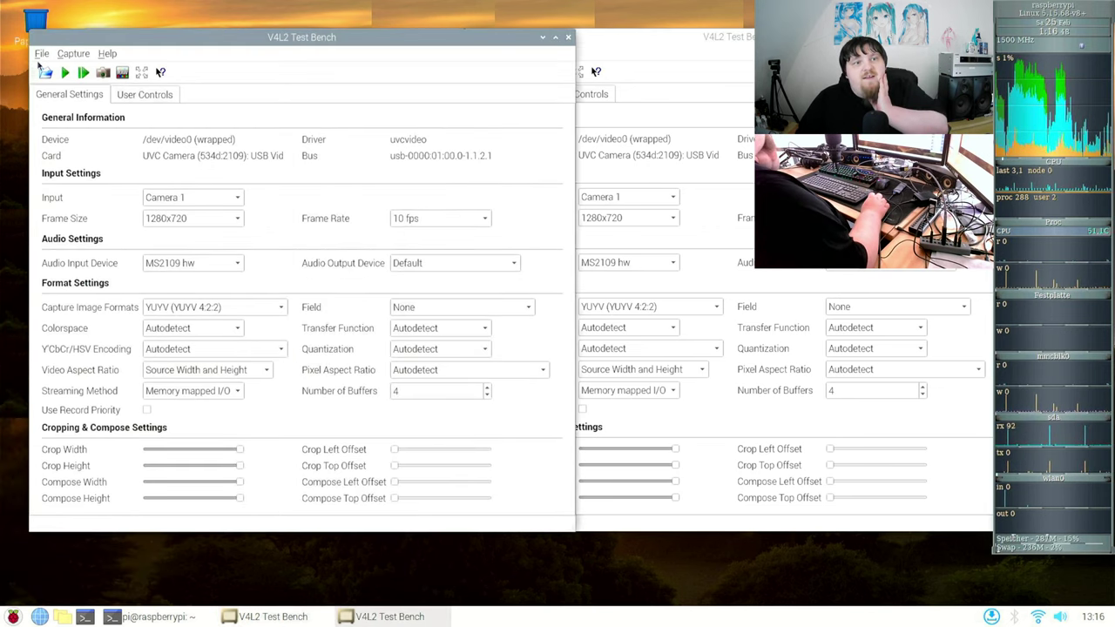
- Load the USB 2.0 Camera's video device from /dev in the second V4L2 Test Bench window
{"action": "left_click", "coordinate": [45, 72]}
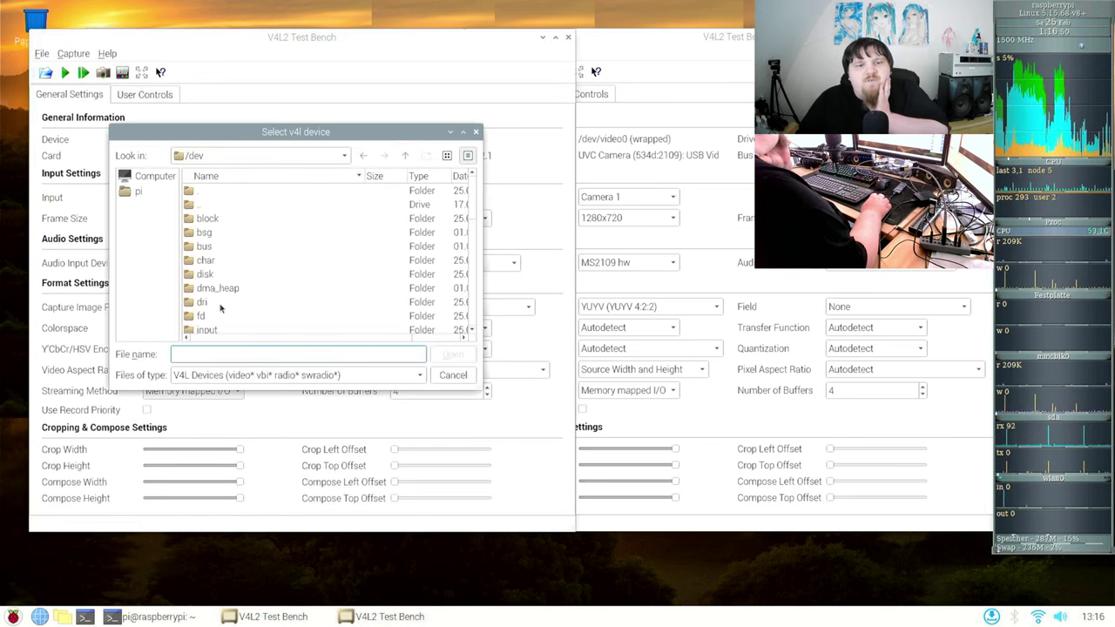
{"action": "scroll", "coordinate": [258, 311], "scroll_direction": "down", "scroll_amount": 10}
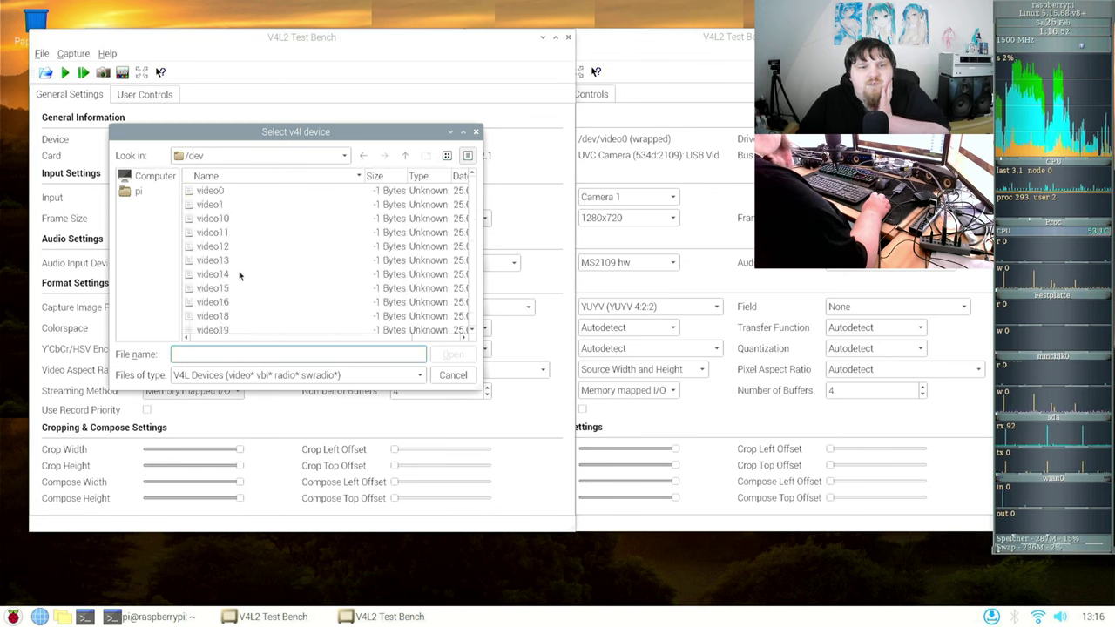
{"action": "scroll", "coordinate": [241, 270], "scroll_direction": "up", "scroll_amount": 1}
{"action": "scroll", "coordinate": [239, 266], "scroll_direction": "down", "scroll_amount": 3}
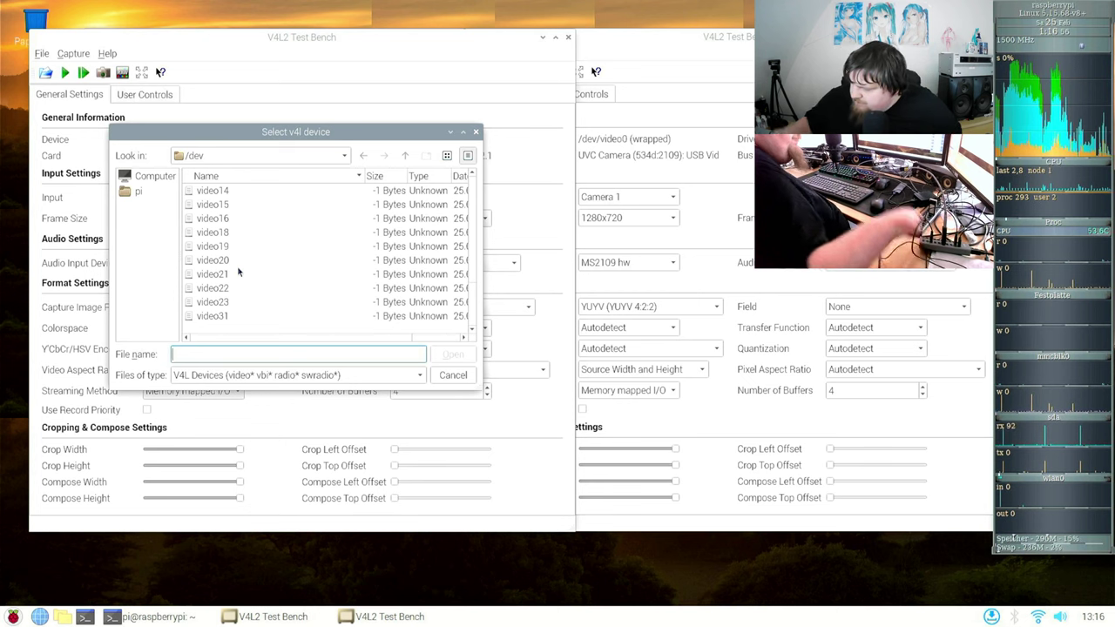
{"action": "scroll", "coordinate": [237, 267], "scroll_direction": "up", "scroll_amount": 4}
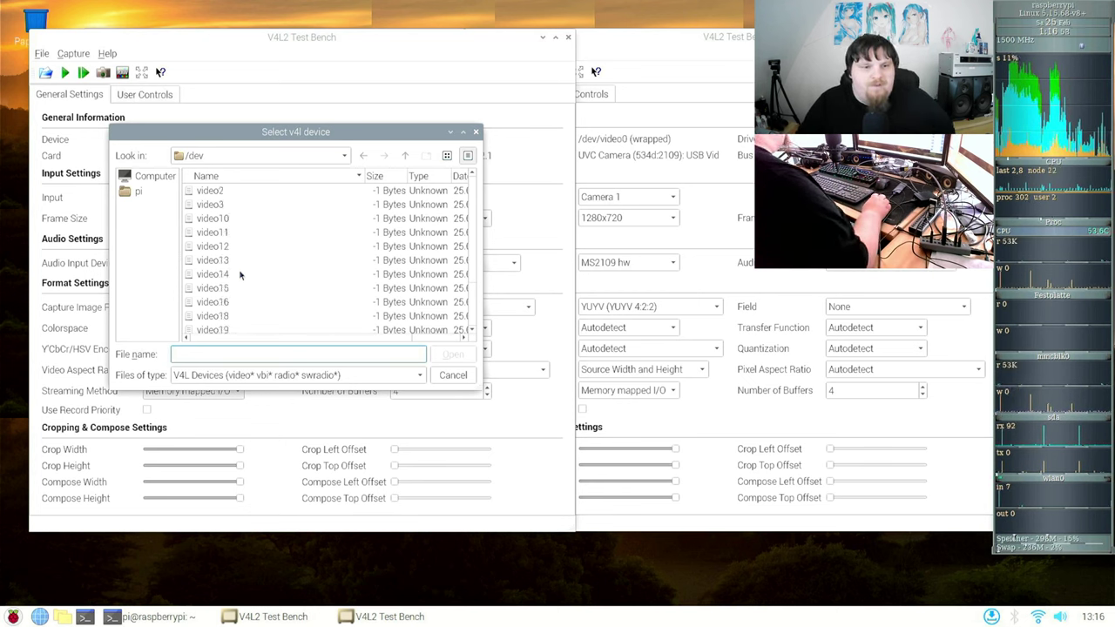
{"action": "double_click", "coordinate": [226, 275]}
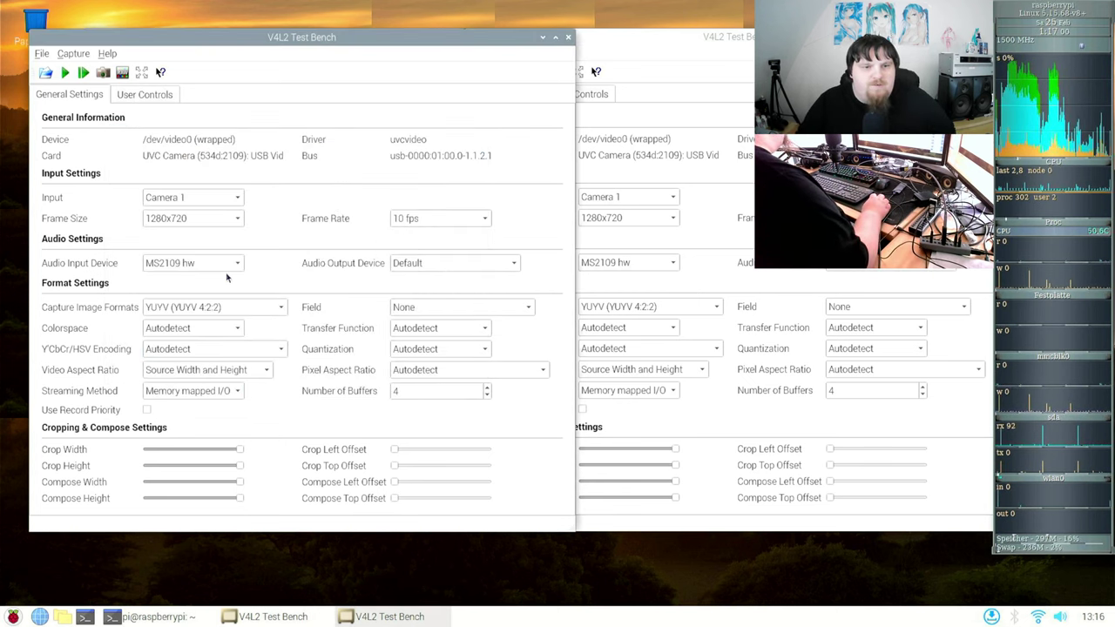
- Configure the USB 2.0 Camera for 1280x720 at 10 fps, with YU12 (Emulated) as capture format and None as audio input device
{"action": "left_click", "coordinate": [199, 219]}
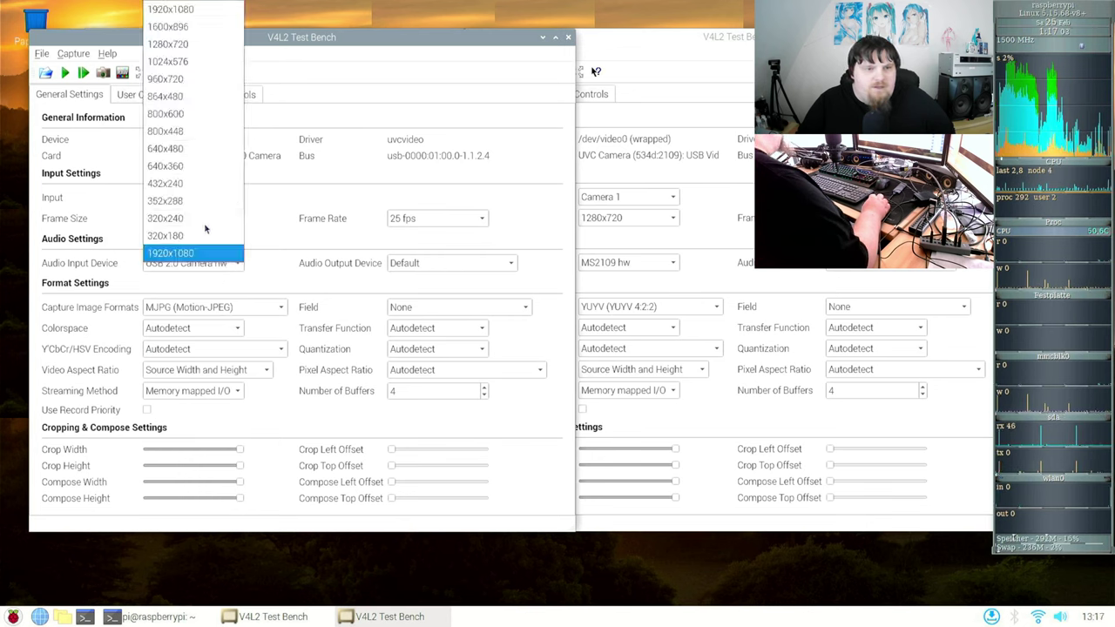
{"action": "left_click", "coordinate": [179, 44]}
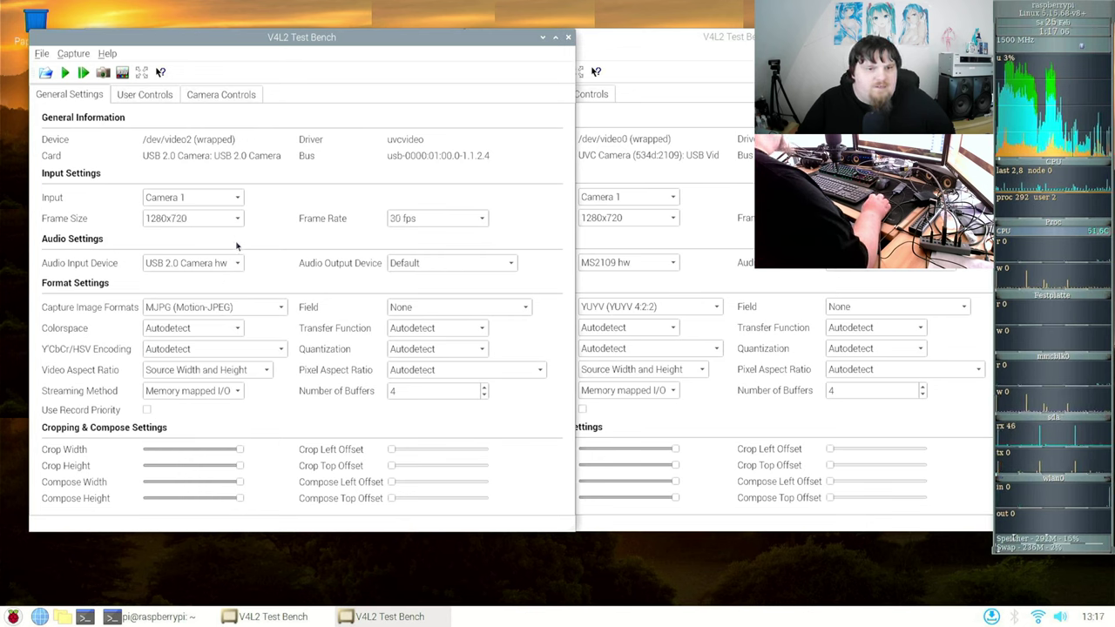
{"action": "left_click", "coordinate": [196, 310]}
{"action": "left_click", "coordinate": [195, 377]}
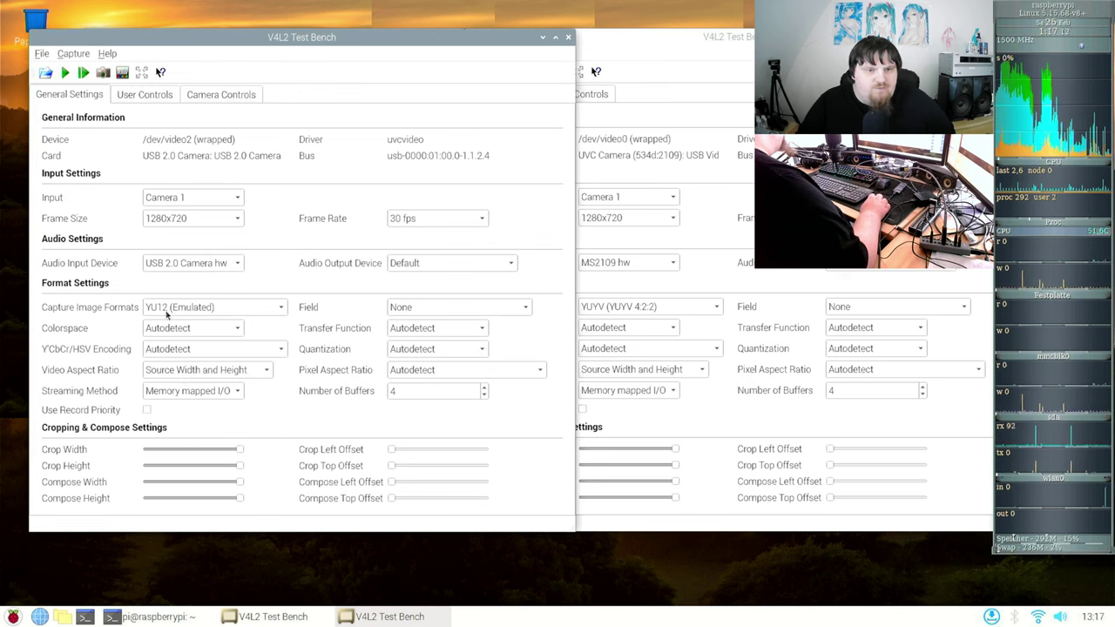
{"action": "left_click", "coordinate": [190, 262]}
{"action": "left_click", "coordinate": [200, 228]}
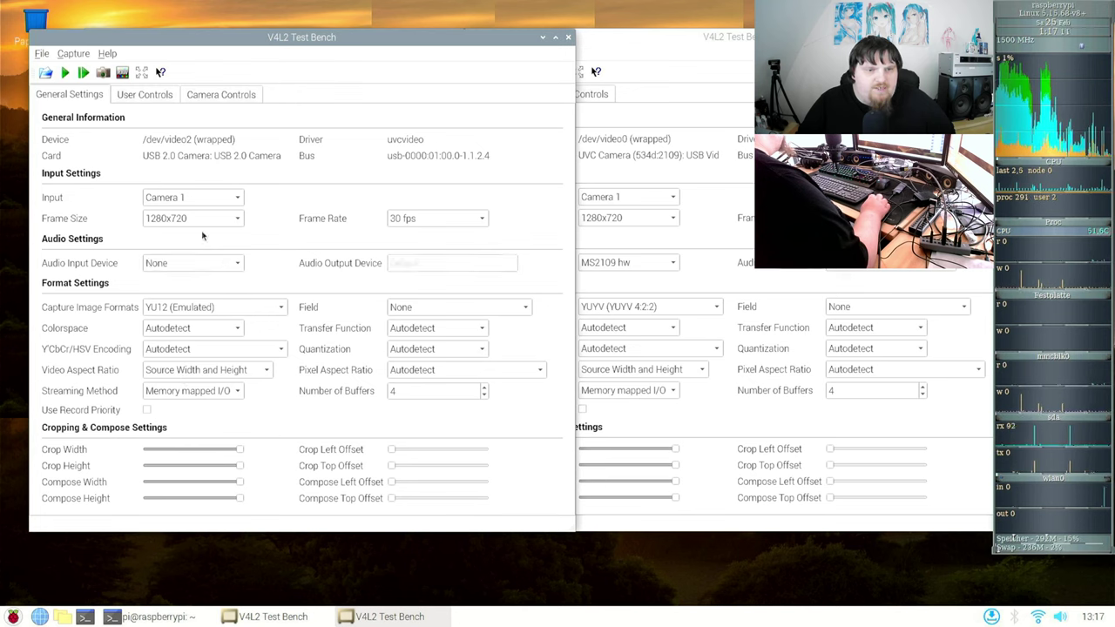
{"action": "left_click", "coordinate": [435, 223]}
{"action": "left_click", "coordinate": [423, 292]}
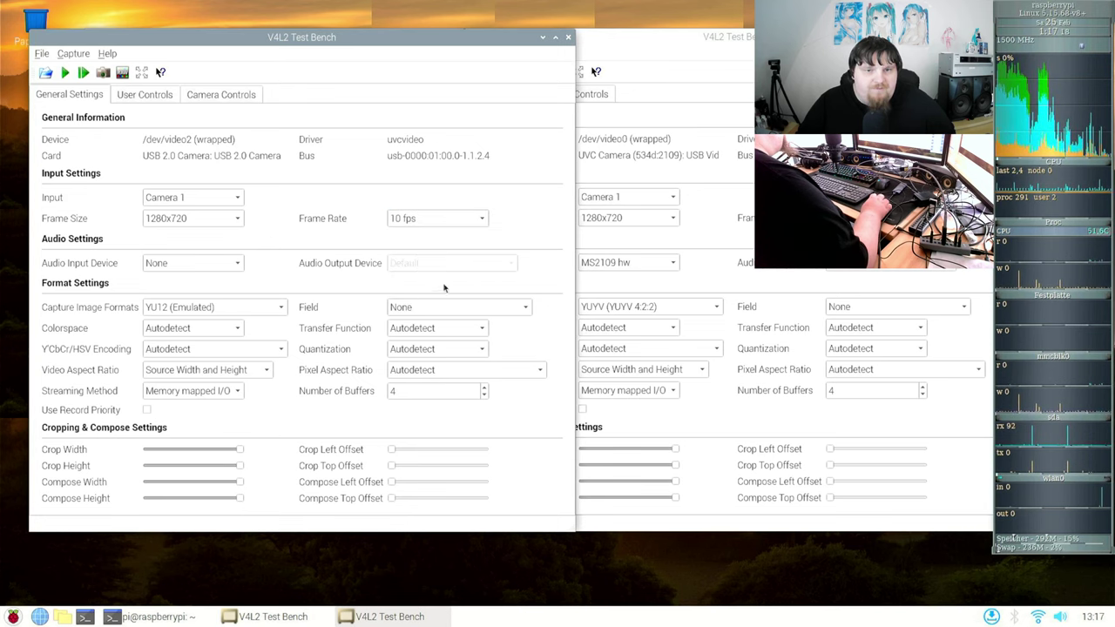
- In the UVC Camera capture card's window, set audio input to None, capture format to YU12 (Emulated) and frame rate to 10 fps
{"action": "left_click_drag", "start_coordinate": [710, 37], "coordinate": [475, 73]}
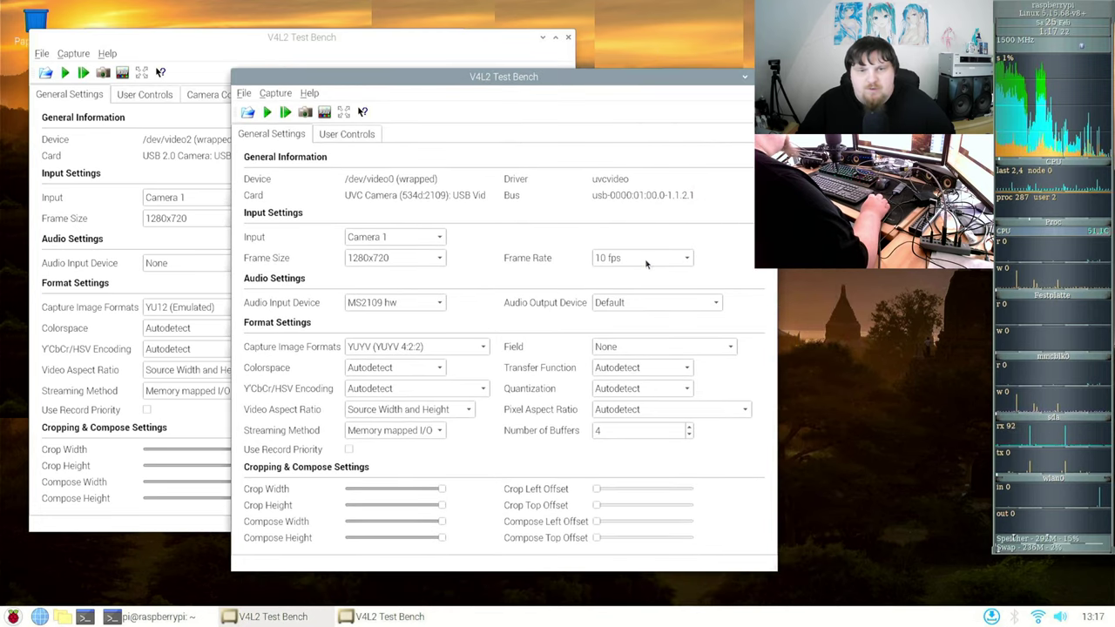
{"action": "left_click", "coordinate": [390, 307]}
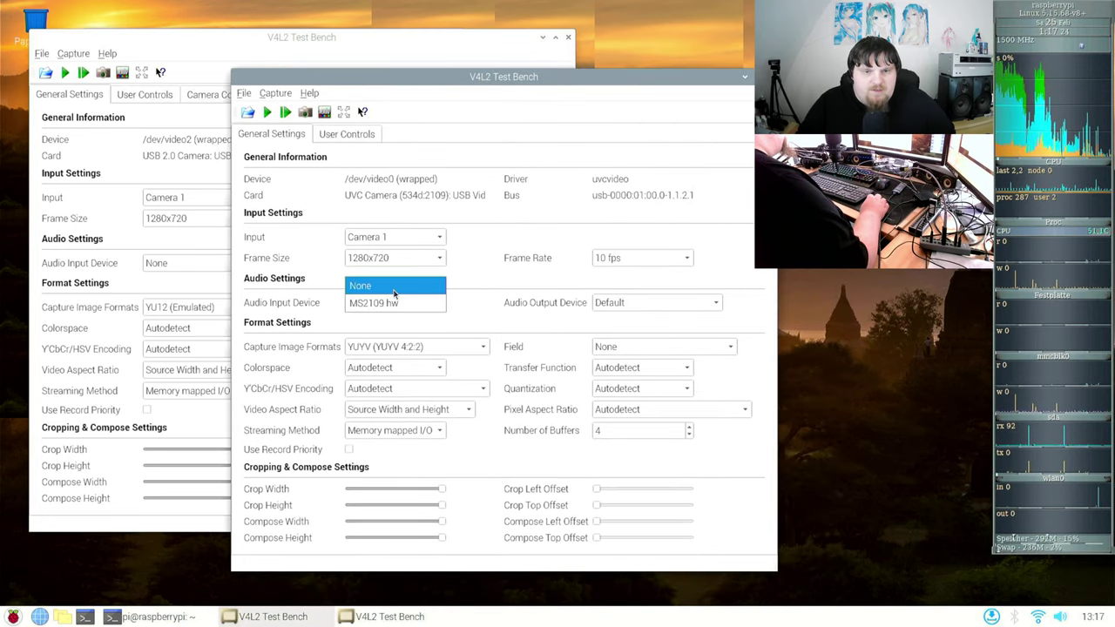
{"action": "left_click", "coordinate": [394, 291]}
{"action": "left_click", "coordinate": [401, 347]}
{"action": "left_click", "coordinate": [394, 399]}
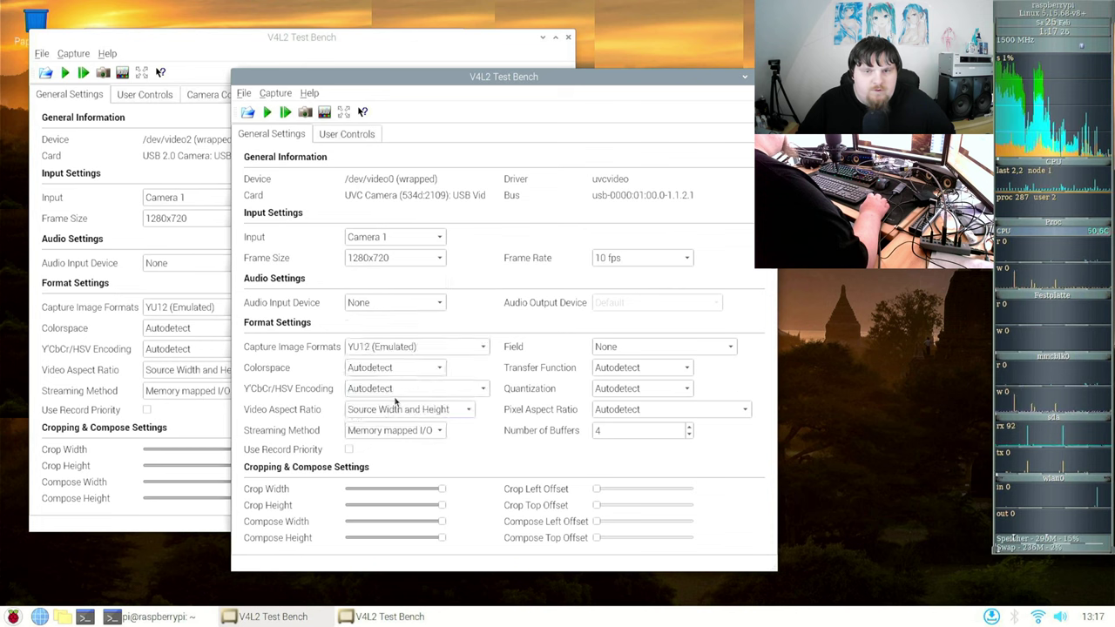
{"action": "left_click", "coordinate": [678, 259]}
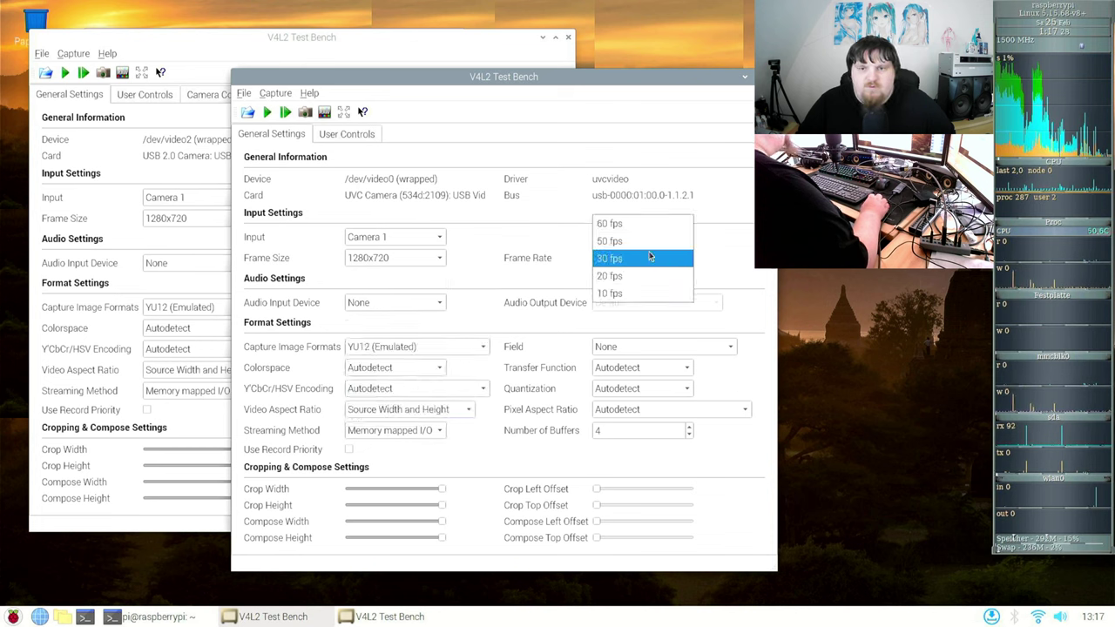
{"action": "left_click", "coordinate": [634, 294]}
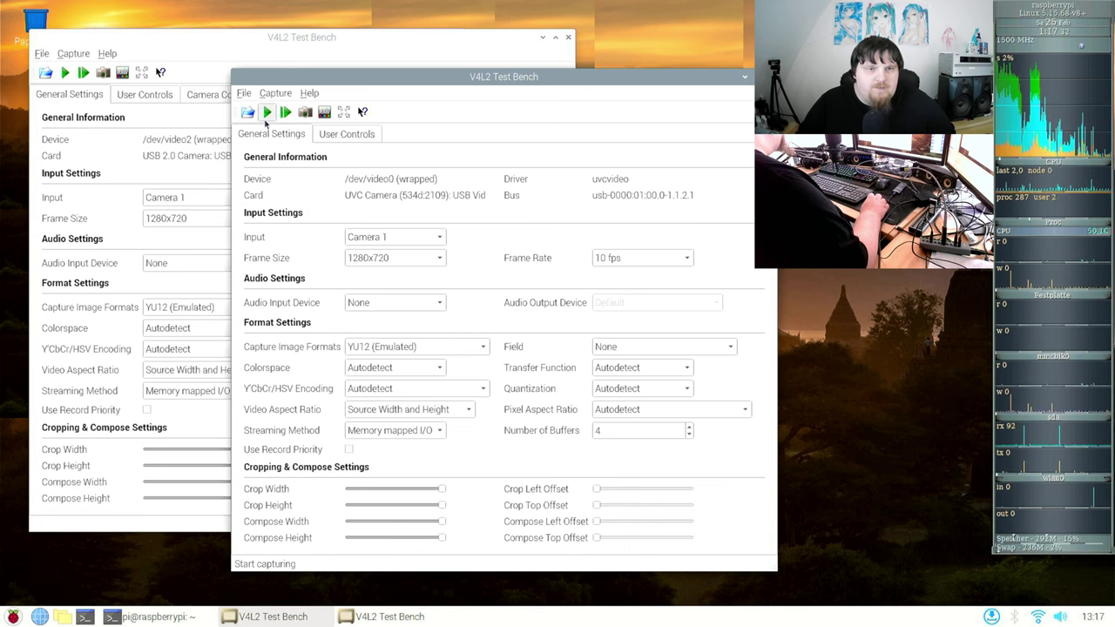
- Start capturing from both the capture card and the USB 2.0 Camera, moving their preview windows clear of the capture controls
{"action": "left_click", "coordinate": [266, 120]}
{"action": "left_click_drag", "start_coordinate": [336, 55], "coordinate": [511, 138]}
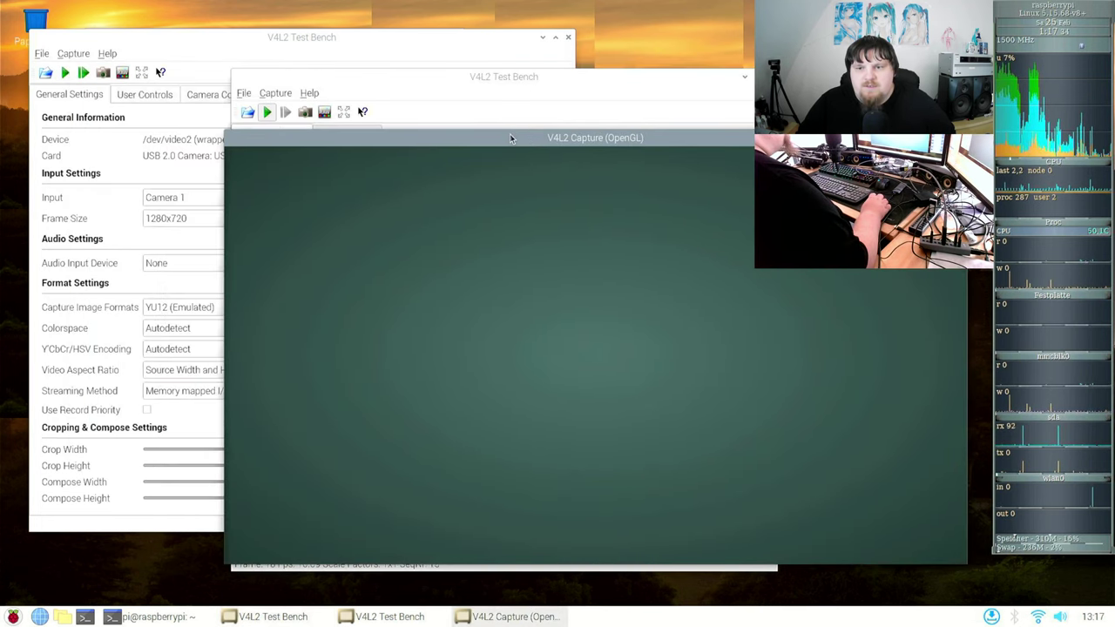
{"action": "left_click", "coordinate": [64, 75]}
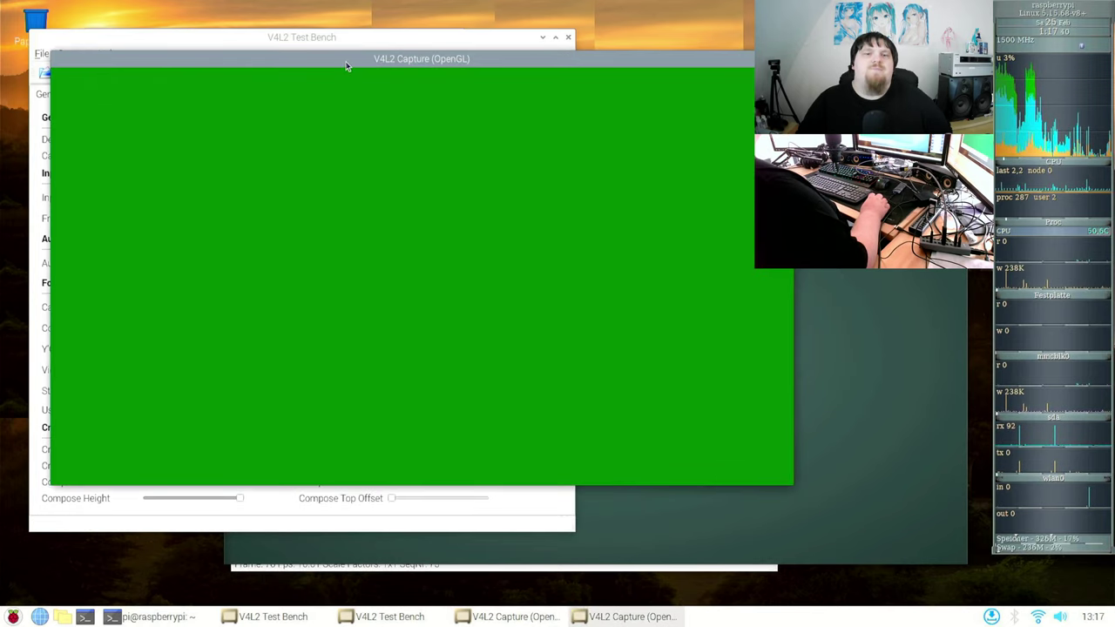
{"action": "left_click_drag", "start_coordinate": [345, 66], "coordinate": [253, 123]}
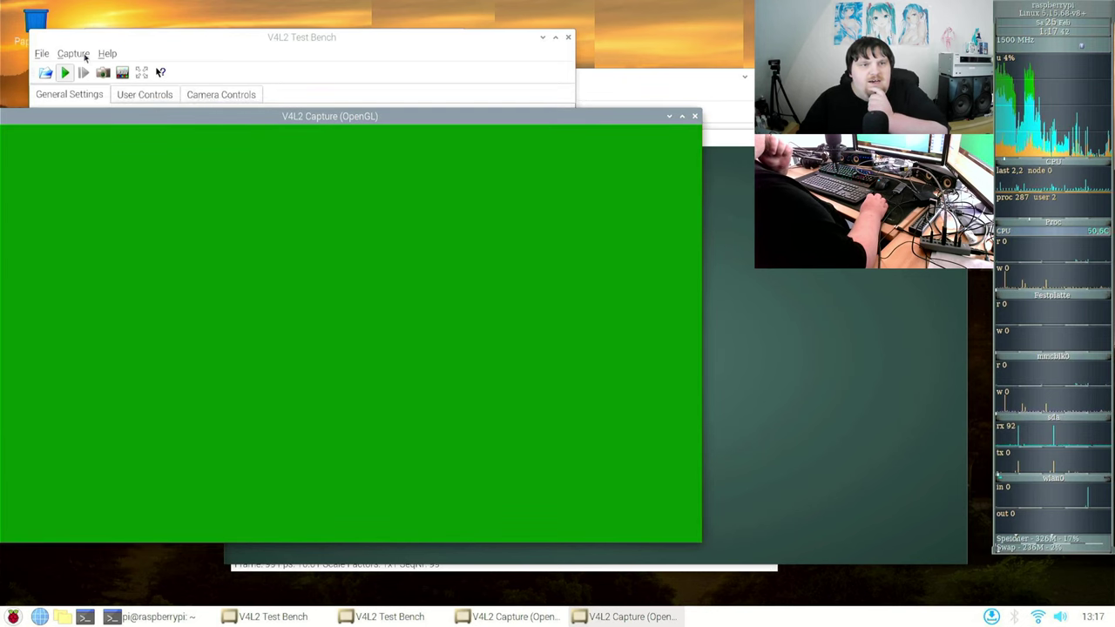
- Restart the USB 2.0 Camera's capture with OpenGL rendering turned off
{"action": "left_click", "coordinate": [73, 53]}
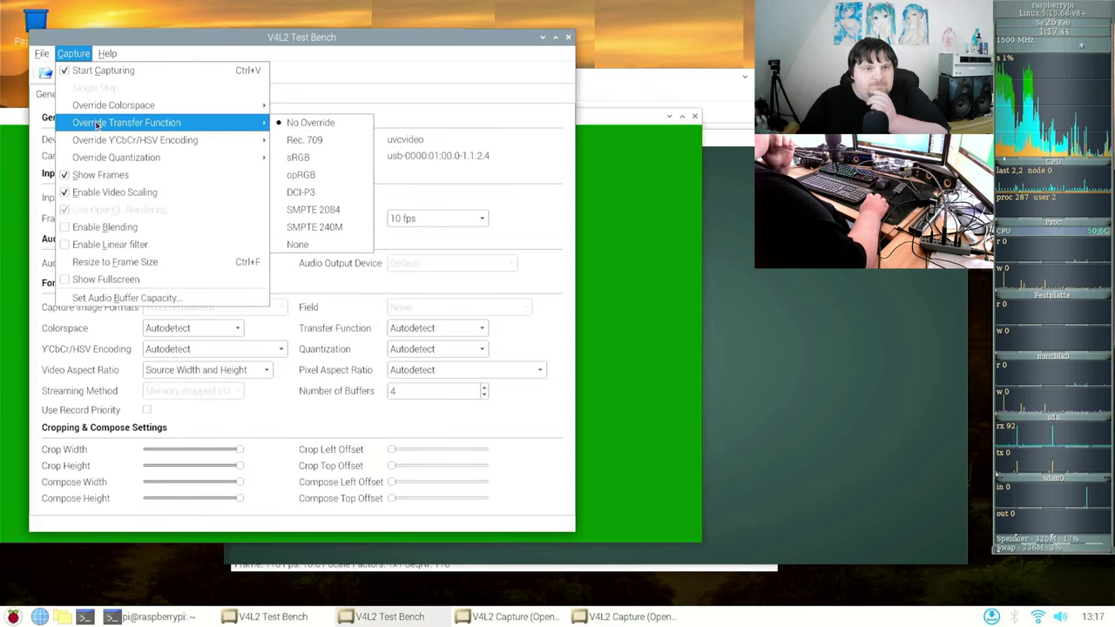
{"action": "mouse_move", "coordinate": [95, 162]}
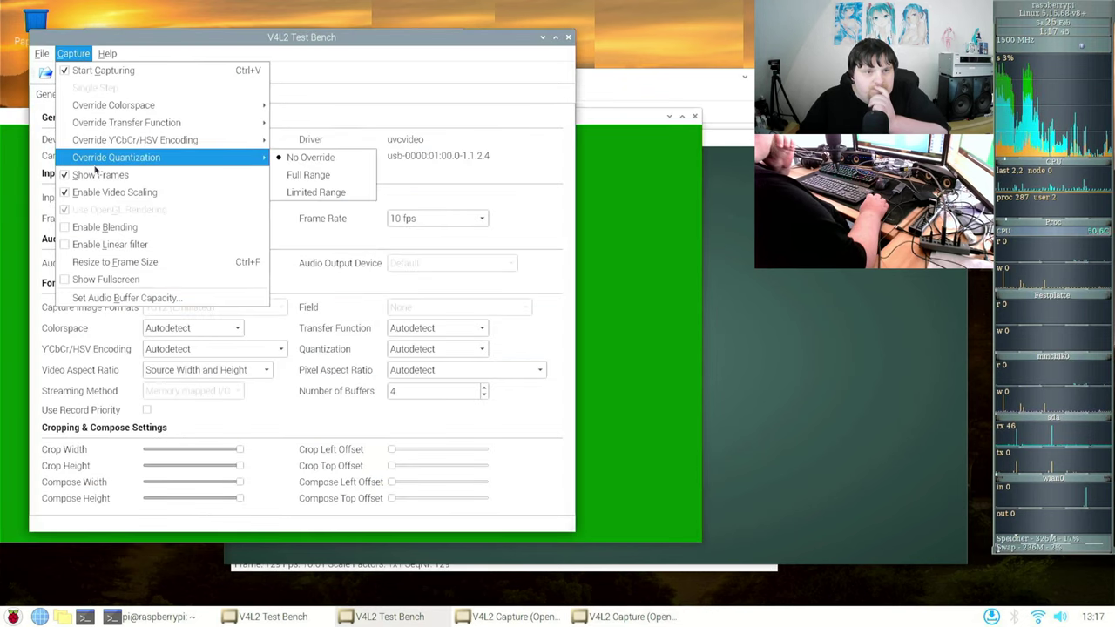
{"action": "left_click", "coordinate": [74, 71]}
{"action": "left_click", "coordinate": [66, 75]}
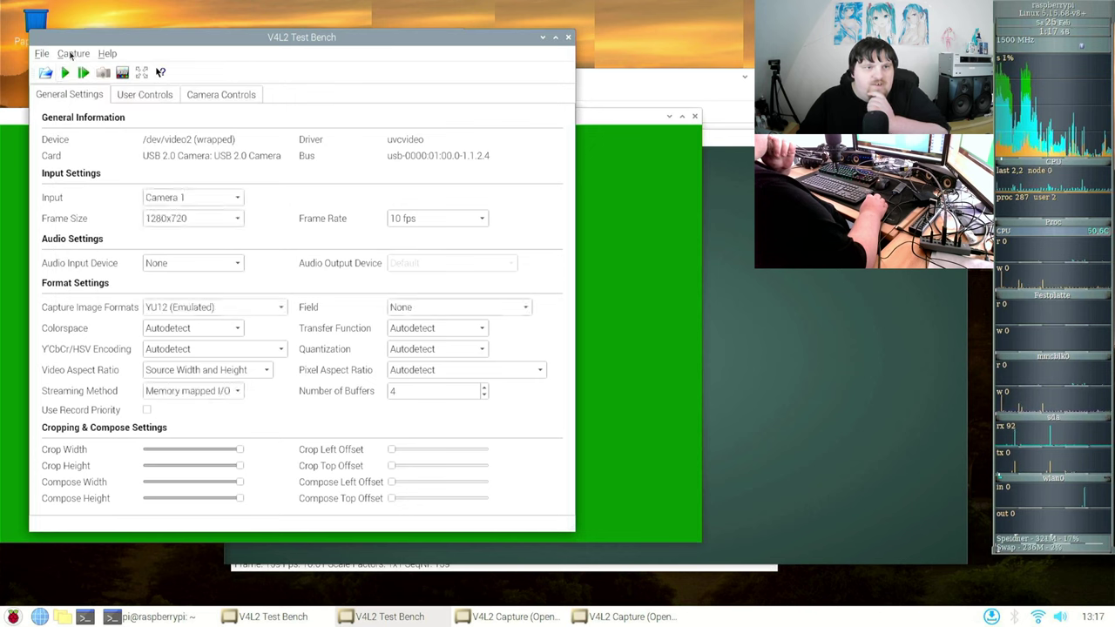
{"action": "left_click", "coordinate": [73, 53]}
{"action": "left_click", "coordinate": [66, 210]}
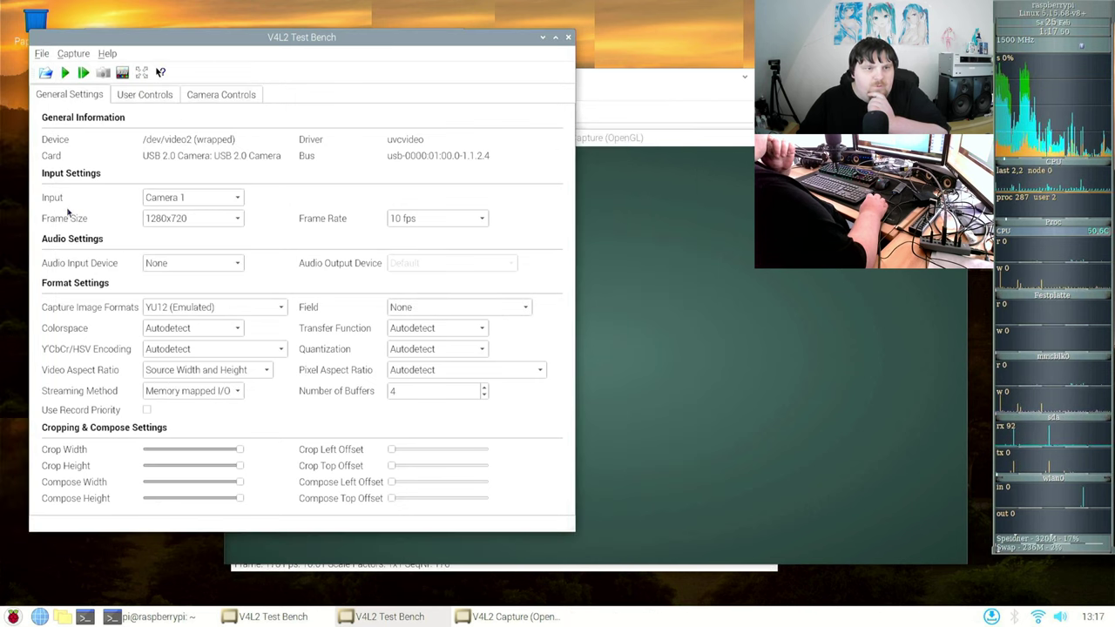
{"action": "left_click", "coordinate": [66, 75]}
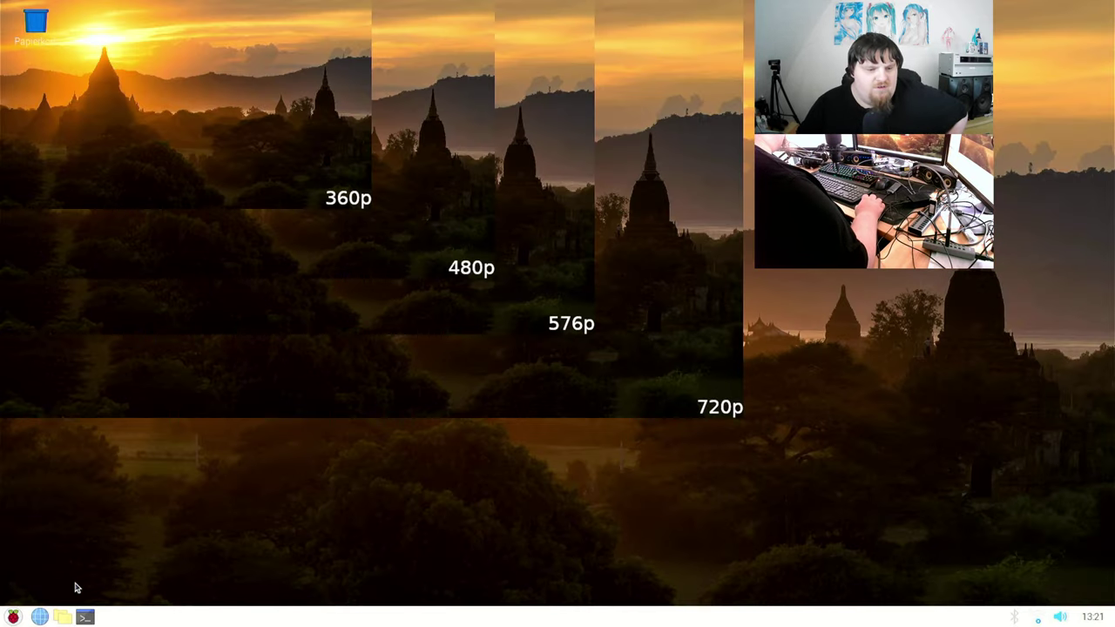
{"action": "key", "text": "super"}
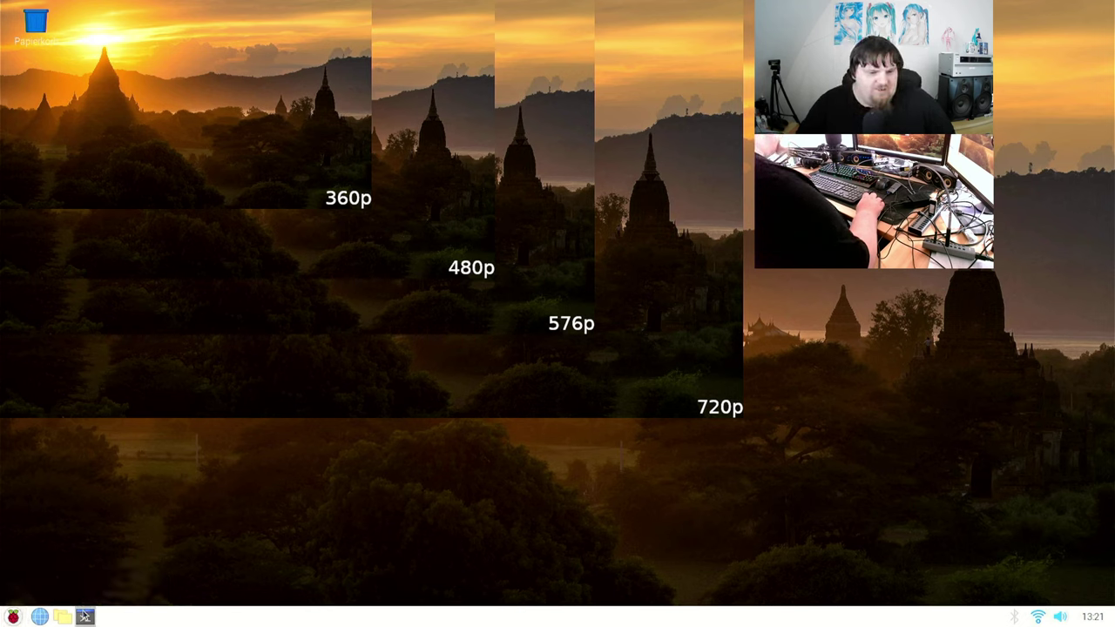
{"action": "left_click", "coordinate": [85, 618]}
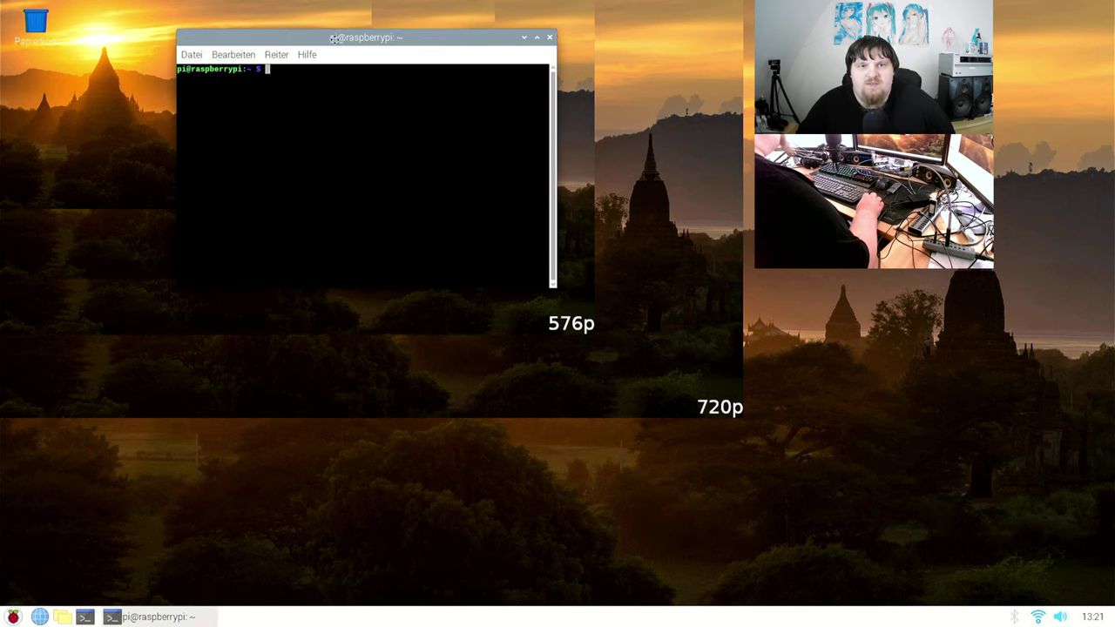
{"action": "left_click_drag", "start_coordinate": [337, 42], "coordinate": [363, 129]}
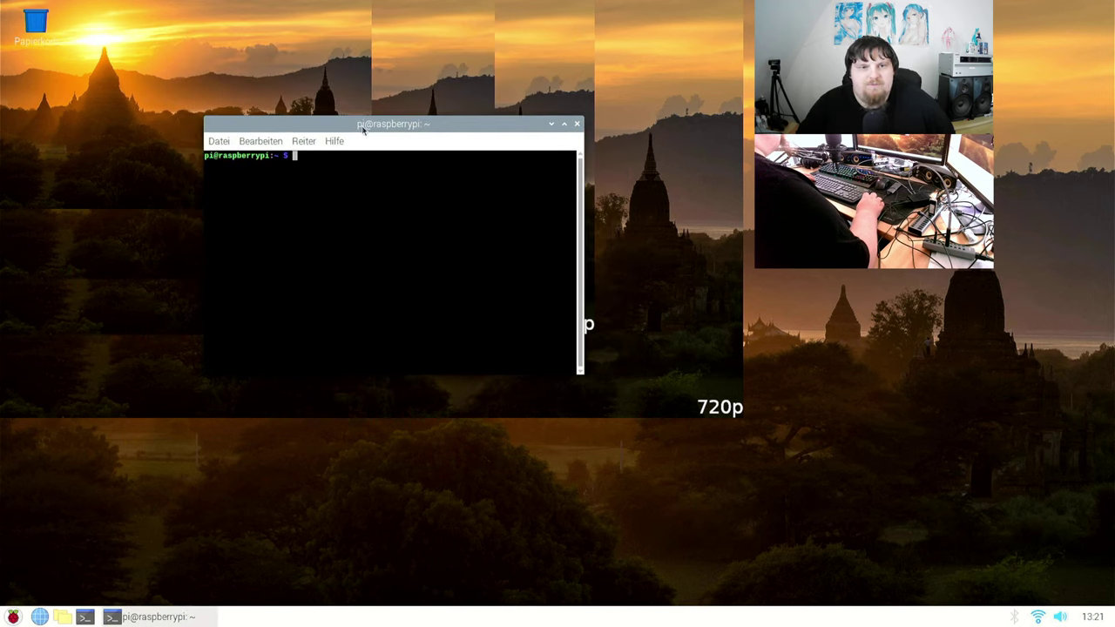
{"action": "key", "text": "ctrl+d"}
- Launch the Qt V4L2 test Utility twice from the system's multimedia applications
{"action": "left_click", "coordinate": [13, 617]}
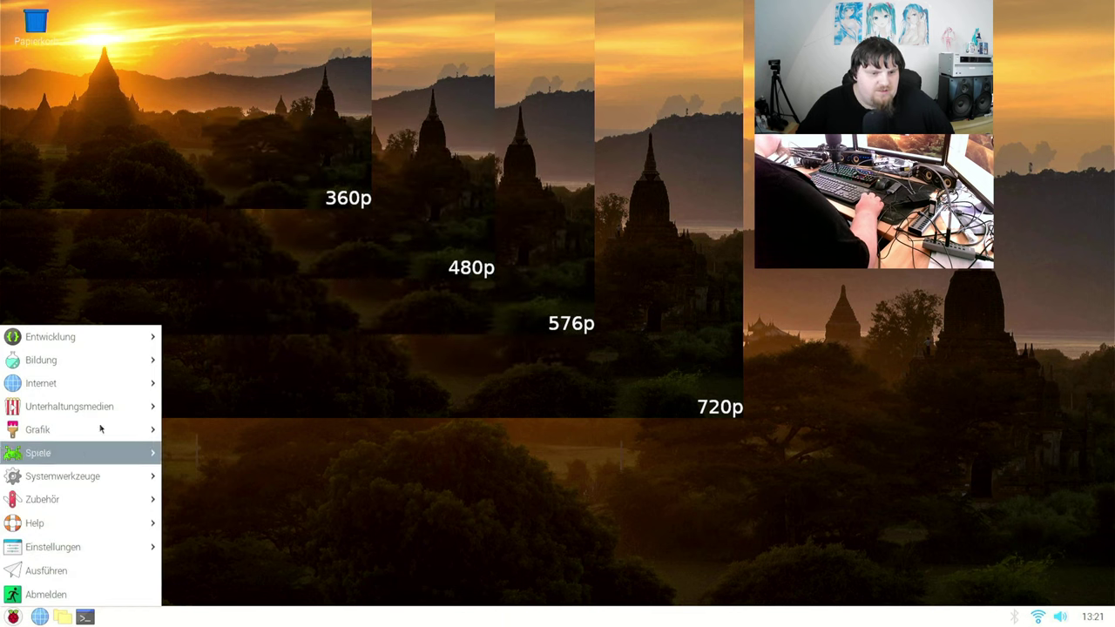
{"action": "mouse_move", "coordinate": [103, 403]}
{"action": "left_click", "coordinate": [249, 451]}
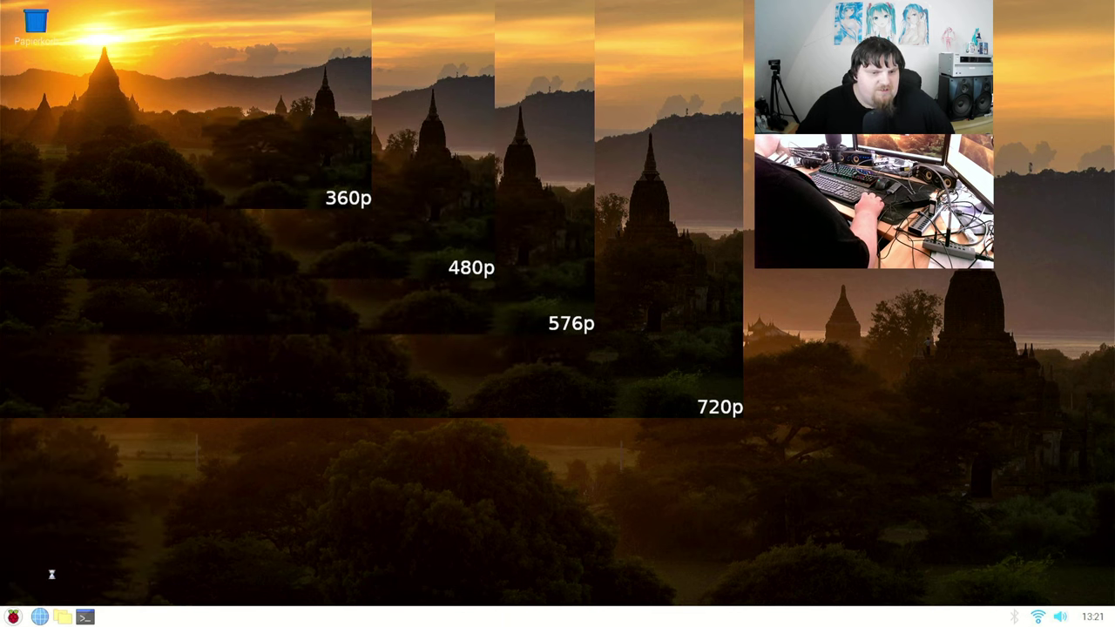
{"action": "left_click", "coordinate": [13, 617]}
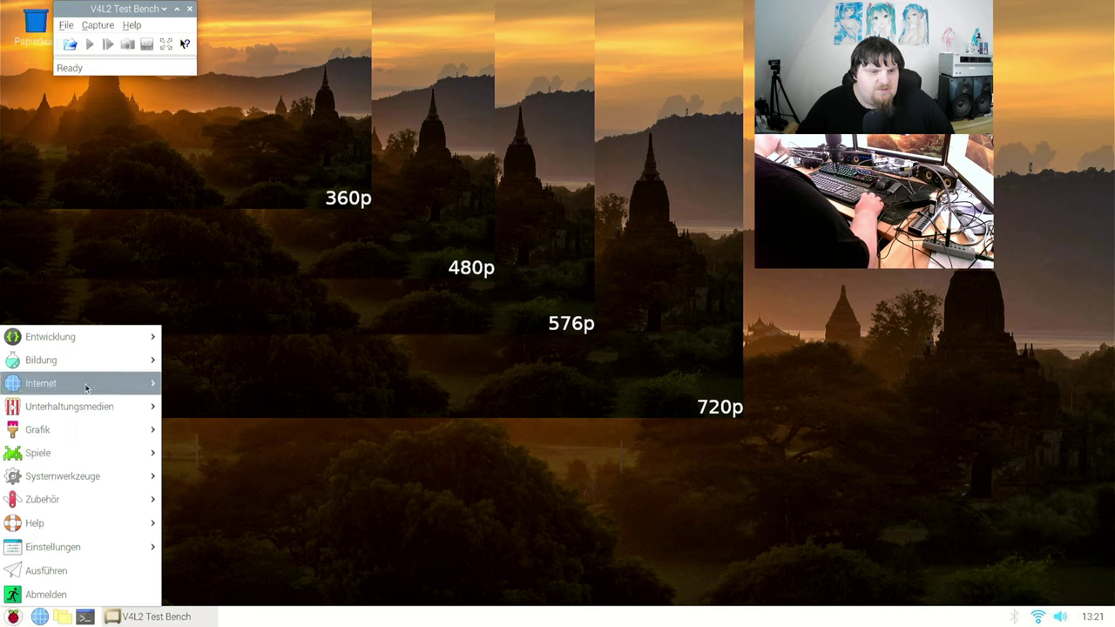
{"action": "mouse_move", "coordinate": [82, 402]}
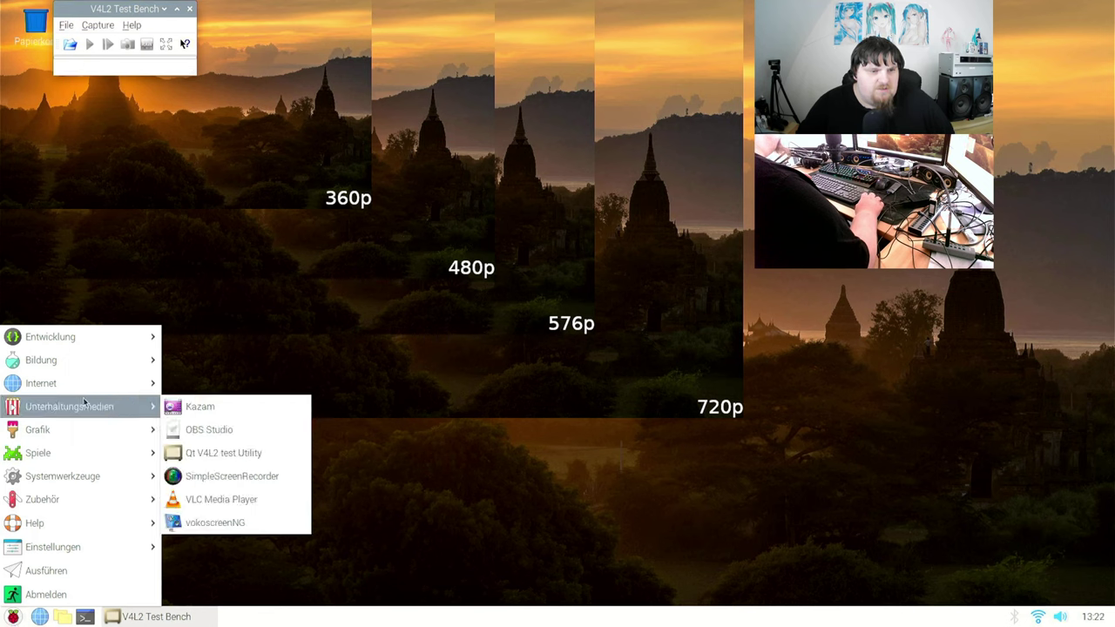
{"action": "left_click", "coordinate": [222, 454]}
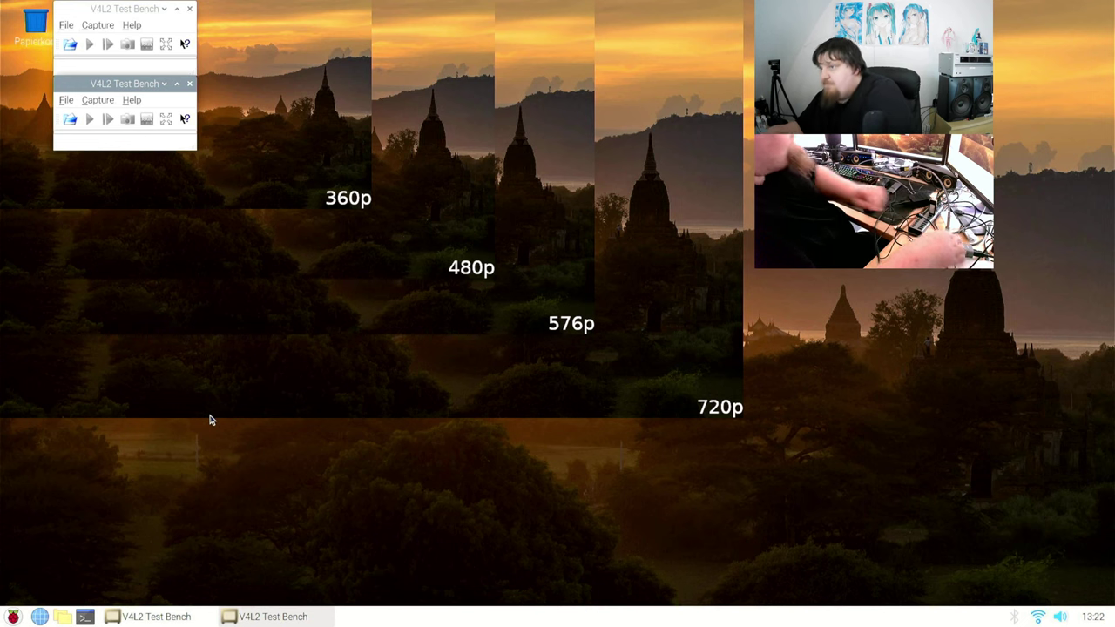
- Load the video0 device from /dev in the first V4L2 Test Bench window
{"action": "left_click", "coordinate": [71, 44]}
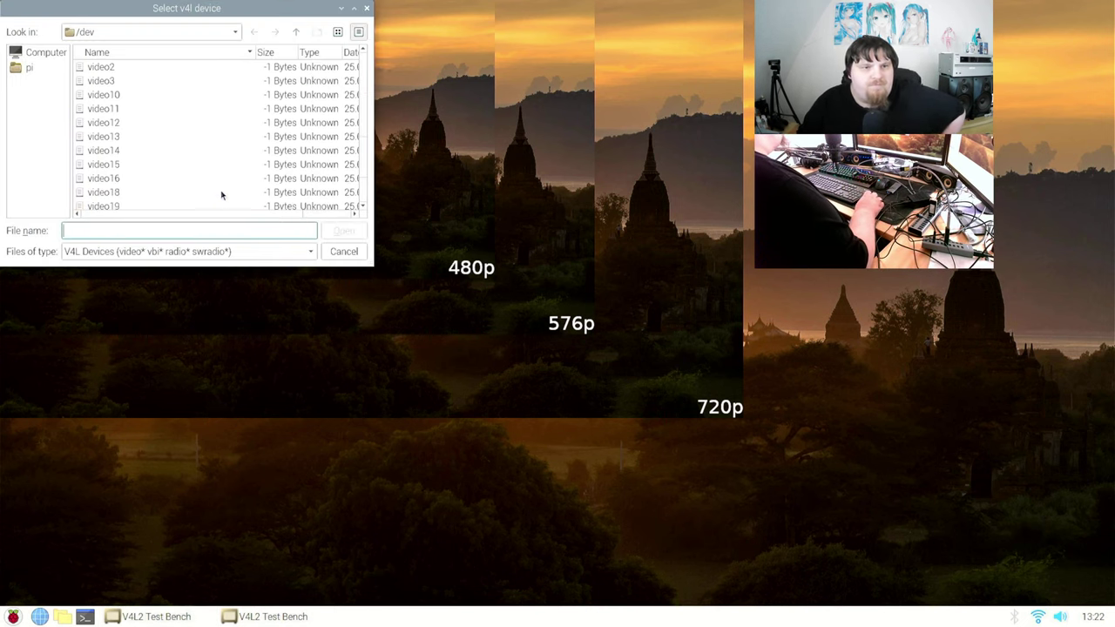
{"action": "scroll", "coordinate": [156, 166], "scroll_direction": "up", "scroll_amount": 1}
{"action": "double_click", "coordinate": [110, 85]}
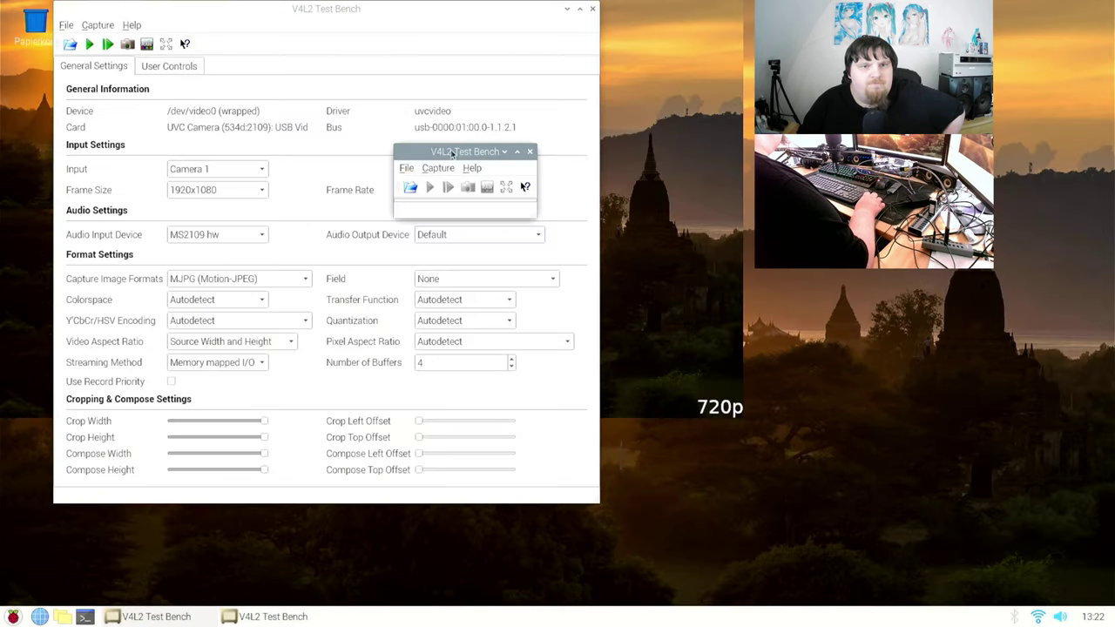
- Load the video2 device from /dev in the second V4L2 Test Bench window
{"action": "left_click", "coordinate": [410, 186]}
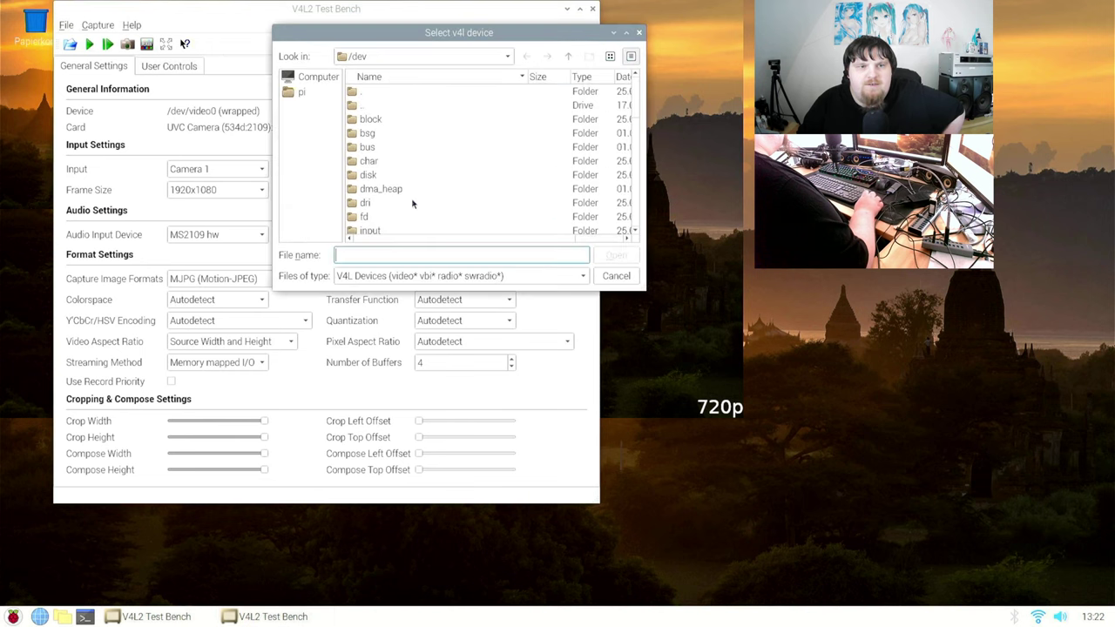
{"action": "scroll", "coordinate": [413, 198], "scroll_direction": "down", "scroll_amount": 6}
{"action": "scroll", "coordinate": [415, 196], "scroll_direction": "up", "scroll_amount": 2}
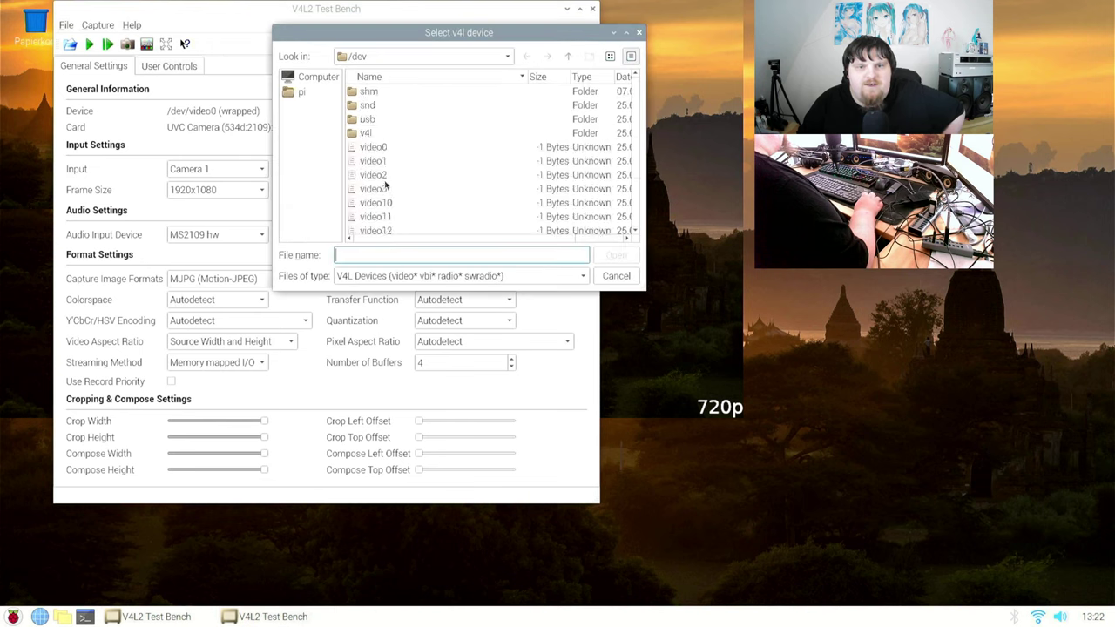
{"action": "left_click", "coordinate": [385, 178]}
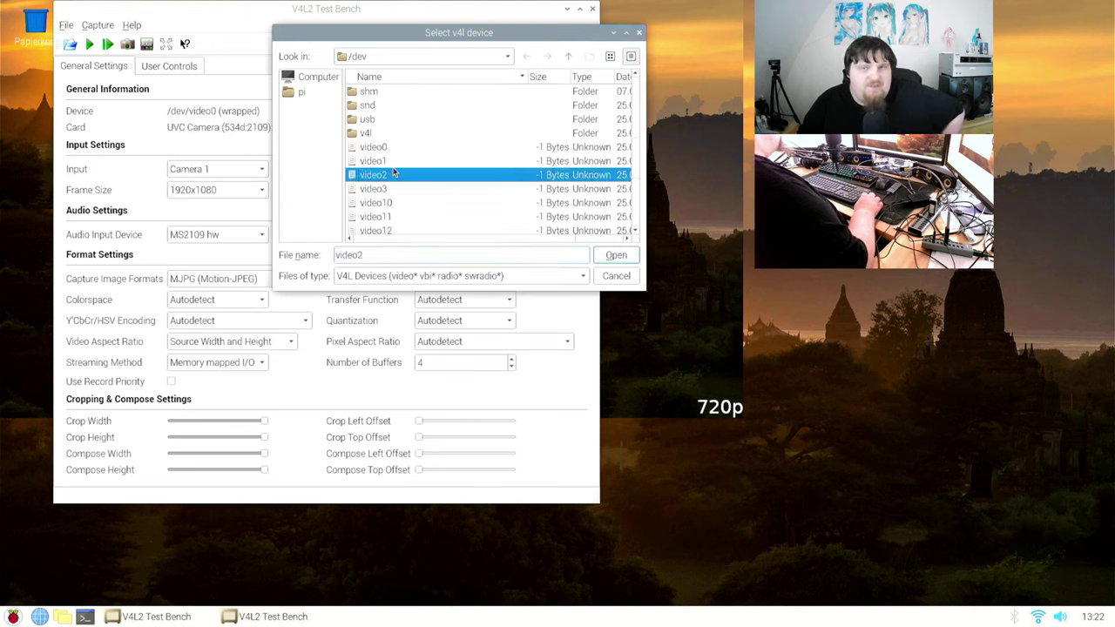
{"action": "left_click", "coordinate": [387, 148]}
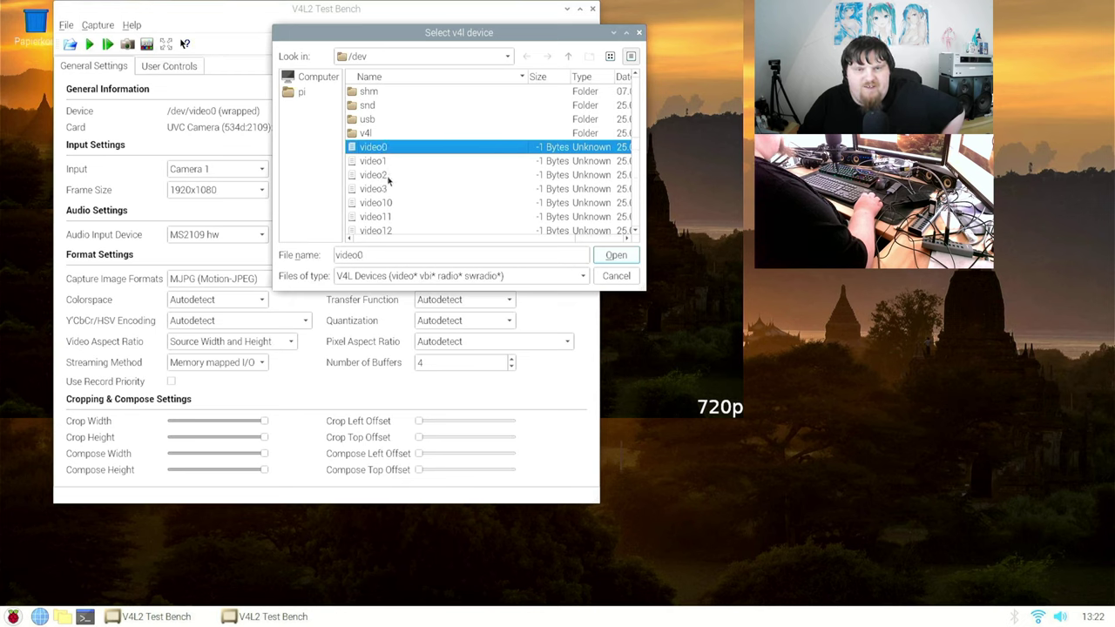
{"action": "left_click", "coordinate": [387, 175]}
{"action": "left_click", "coordinate": [387, 150]}
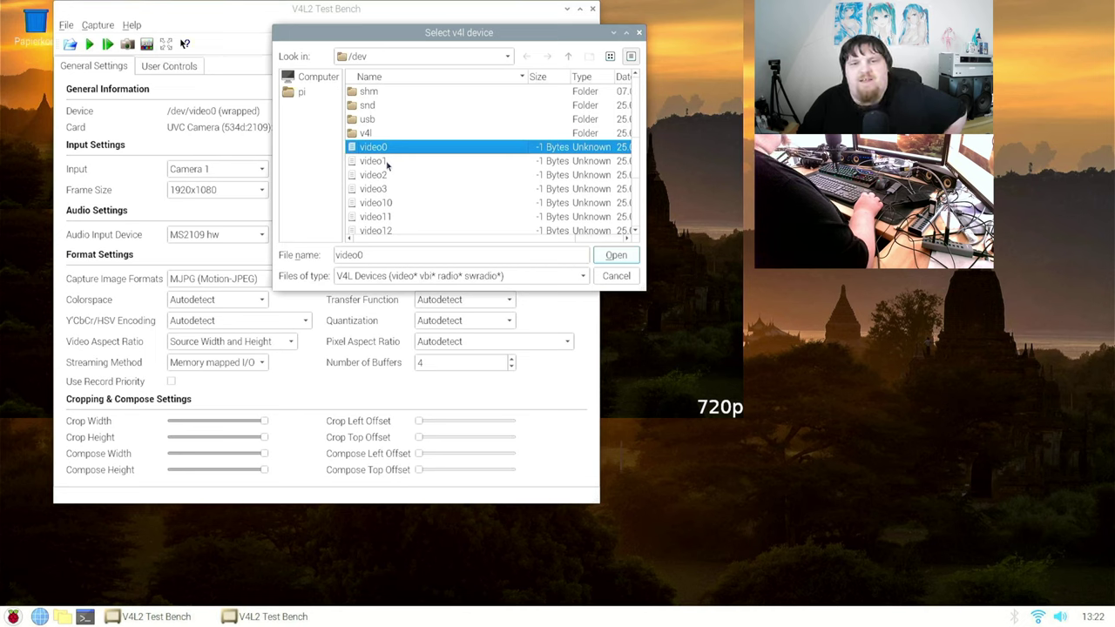
{"action": "left_click", "coordinate": [387, 164]}
{"action": "left_click", "coordinate": [399, 150]}
{"action": "left_click", "coordinate": [398, 169]}
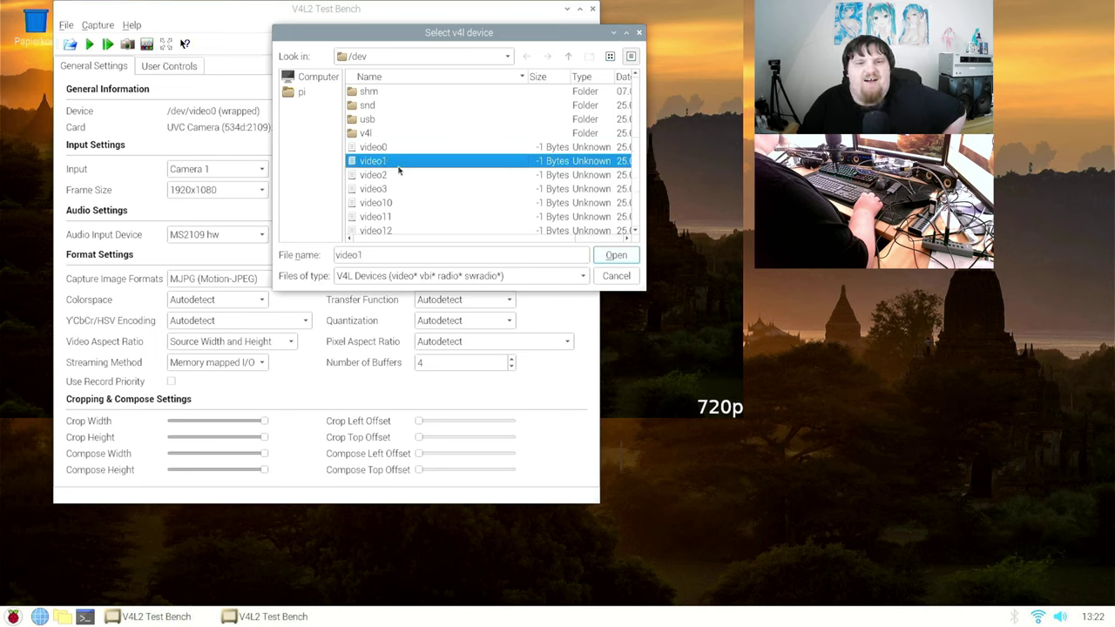
{"action": "left_click", "coordinate": [394, 152]}
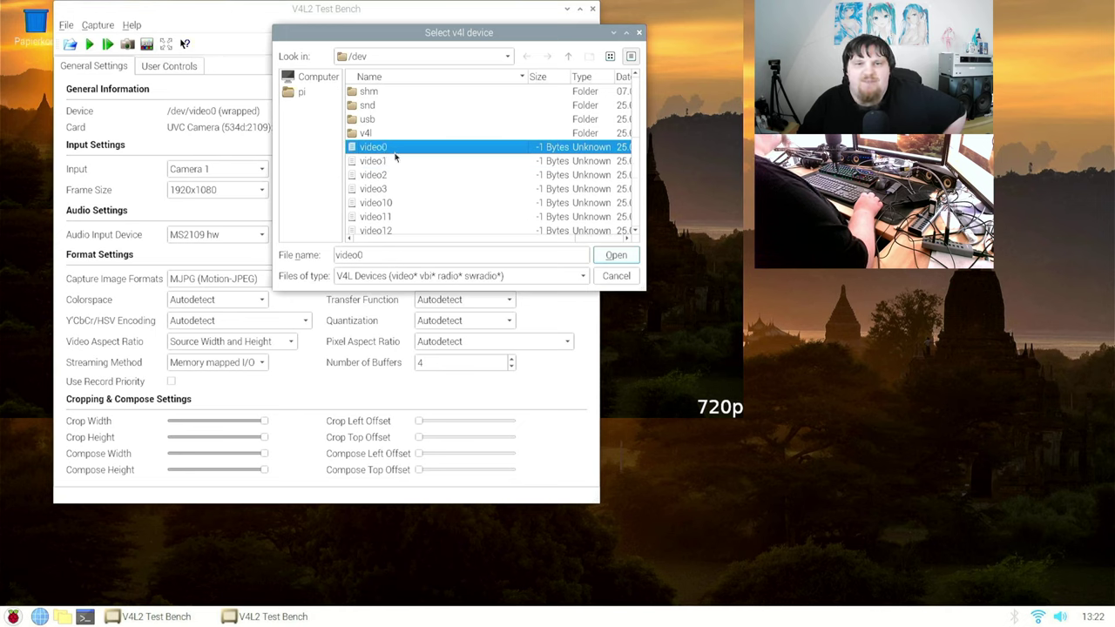
{"action": "left_click", "coordinate": [391, 175]}
{"action": "left_click", "coordinate": [394, 162]}
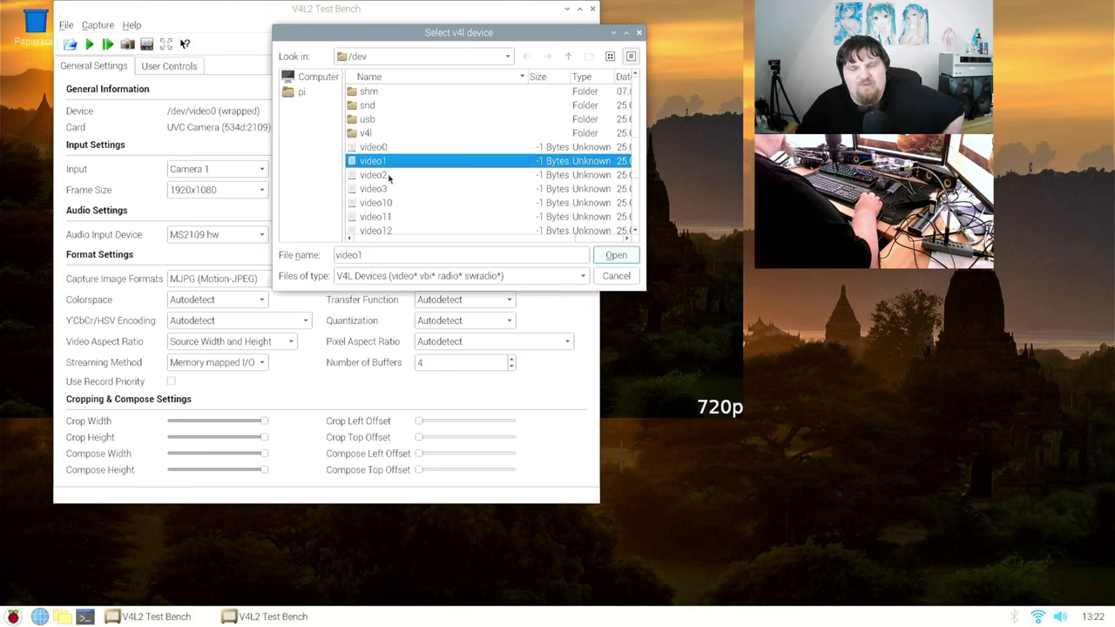
{"action": "left_click", "coordinate": [389, 176]}
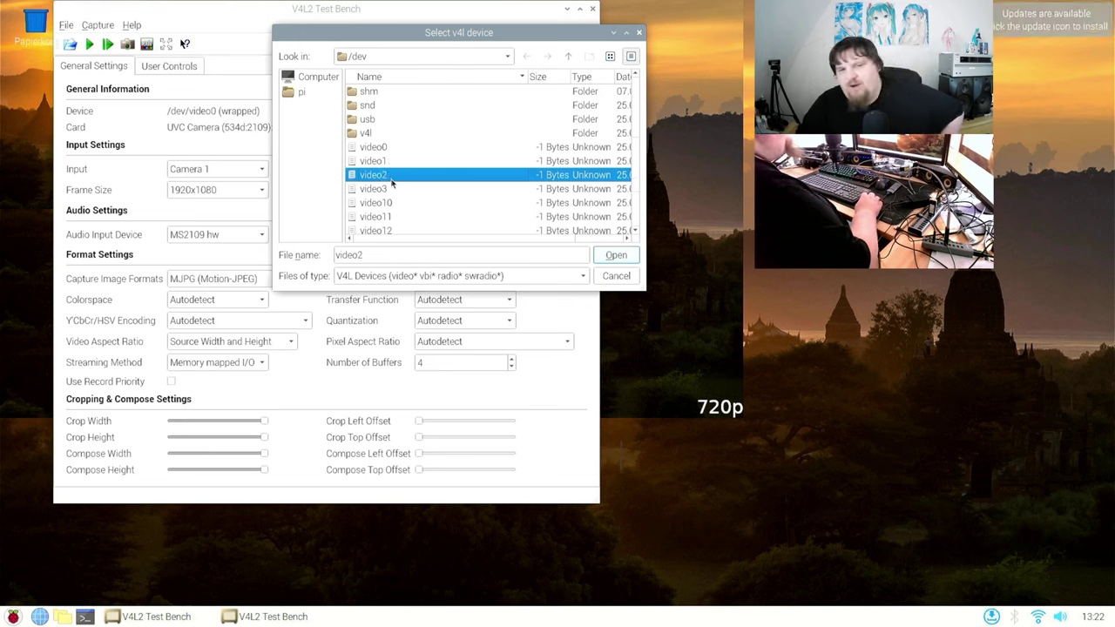
{"action": "left_click", "coordinate": [389, 187]}
{"action": "left_click", "coordinate": [390, 178]}
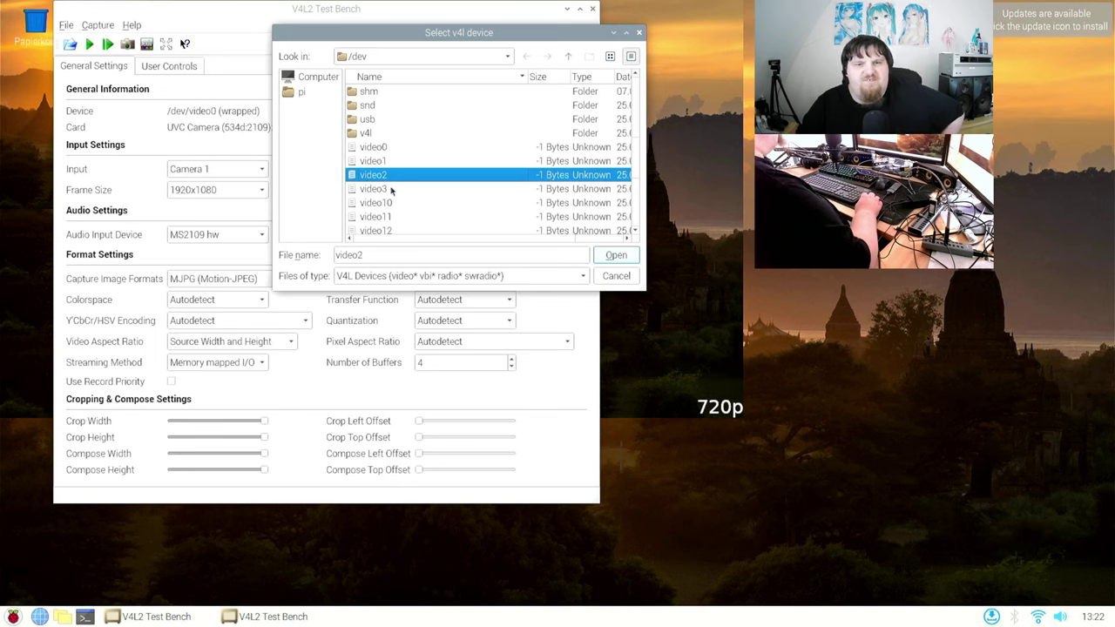
{"action": "left_click", "coordinate": [391, 189]}
{"action": "left_click", "coordinate": [395, 177]}
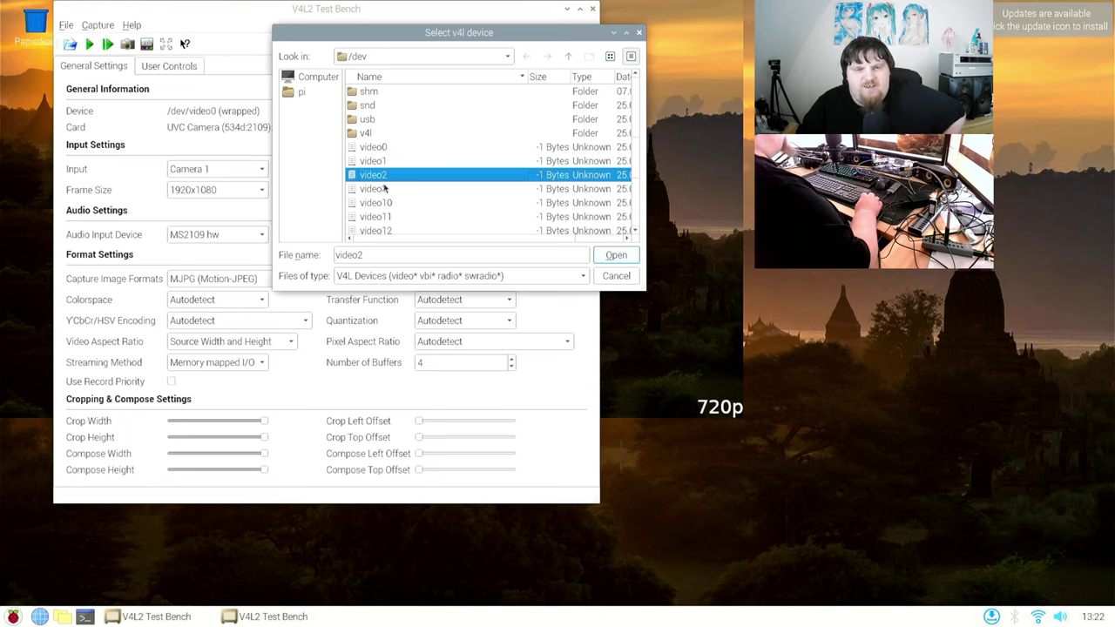
{"action": "double_click", "coordinate": [385, 174]}
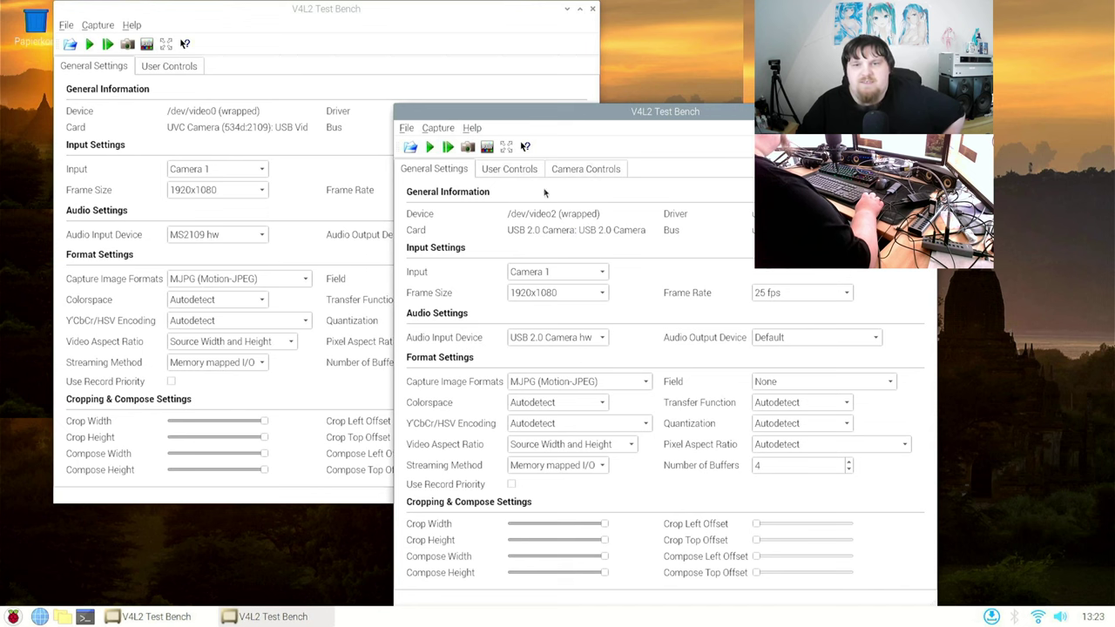
- Reposition the video2 Test Bench window and set the USB 2.0 Camera's frame size to 1280x720
{"action": "left_click_drag", "start_coordinate": [497, 156], "coordinate": [504, 106]}
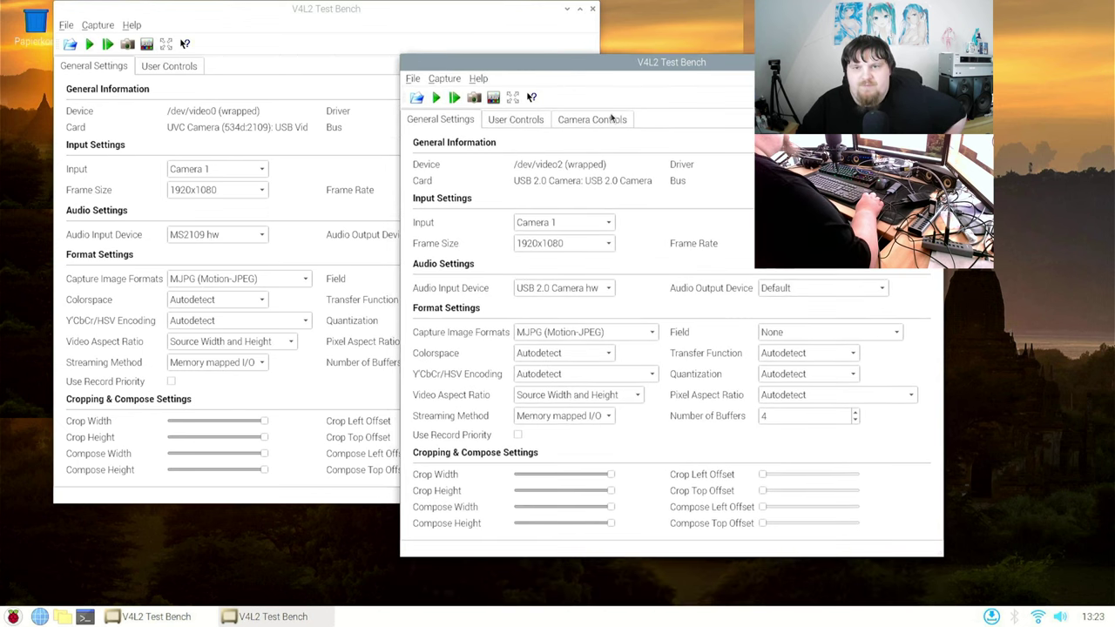
{"action": "left_click_drag", "start_coordinate": [639, 65], "coordinate": [508, 68]}
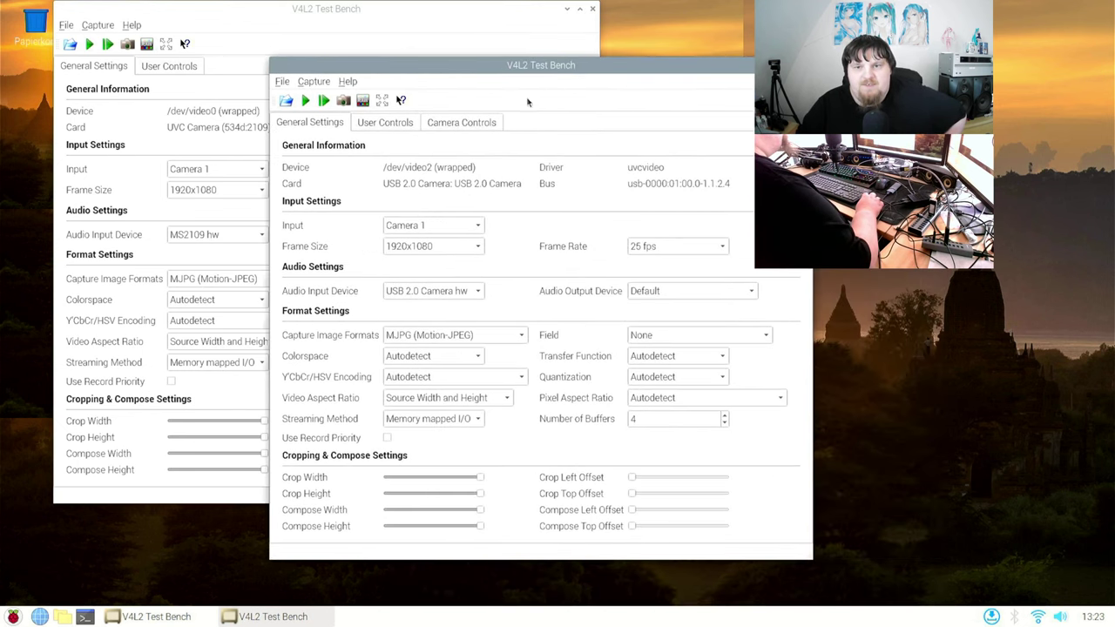
{"action": "left_click", "coordinate": [672, 248]}
{"action": "left_click", "coordinate": [665, 301]}
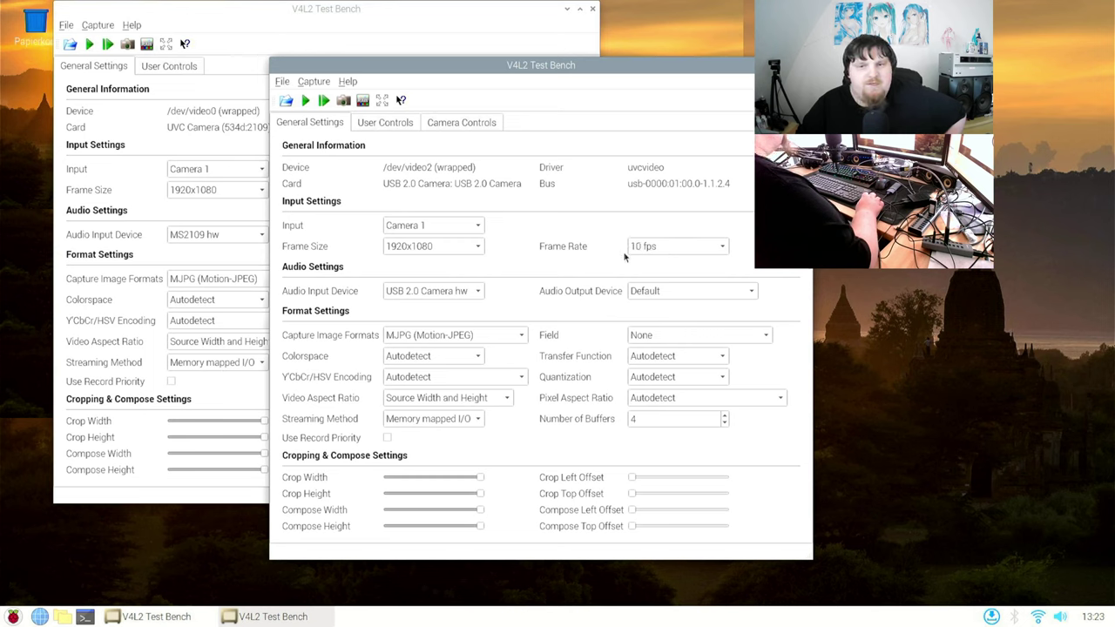
{"action": "left_click", "coordinate": [443, 250]}
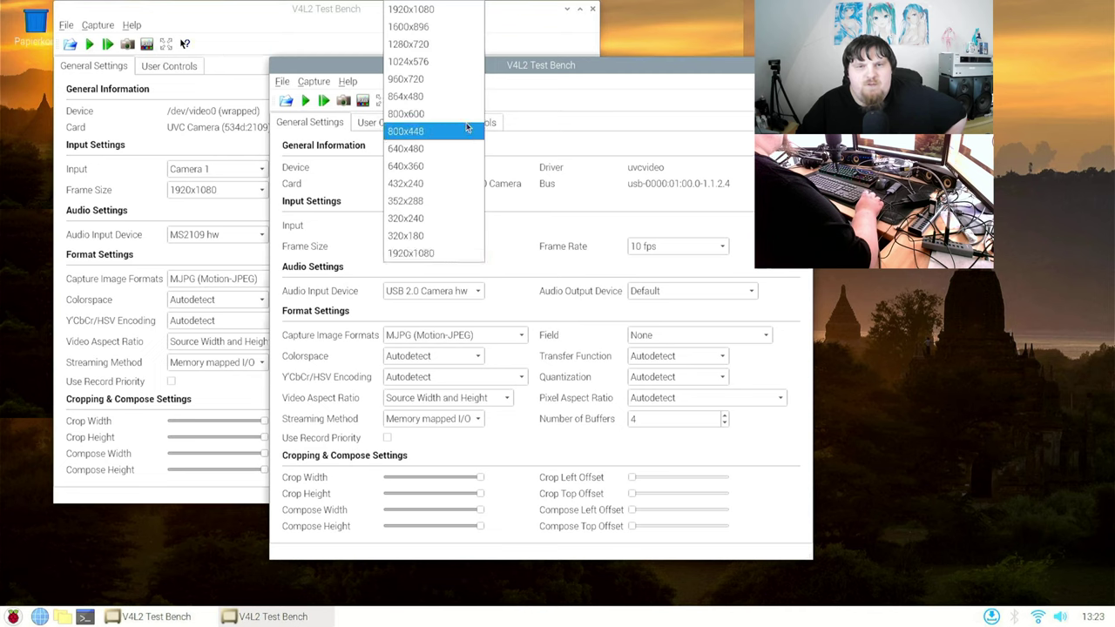
{"action": "left_click", "coordinate": [427, 44]}
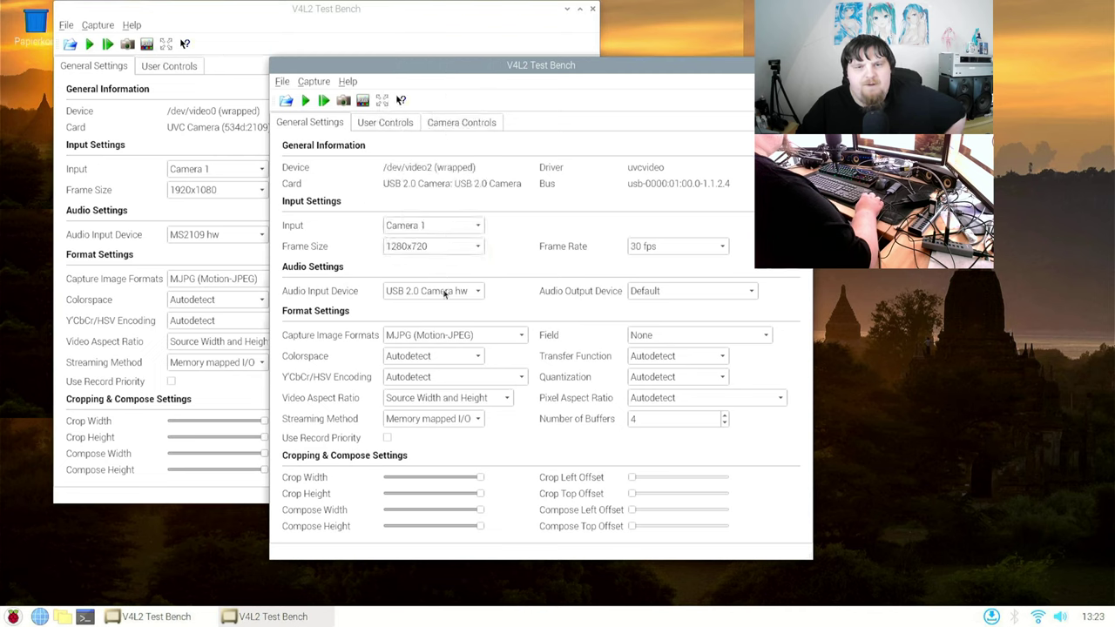
- Set the USB 2.0 Camera's audio input device to None, its capture image format to YU12 (Emulated) and its frame rate to 10 fps
{"action": "left_click", "coordinate": [444, 294]}
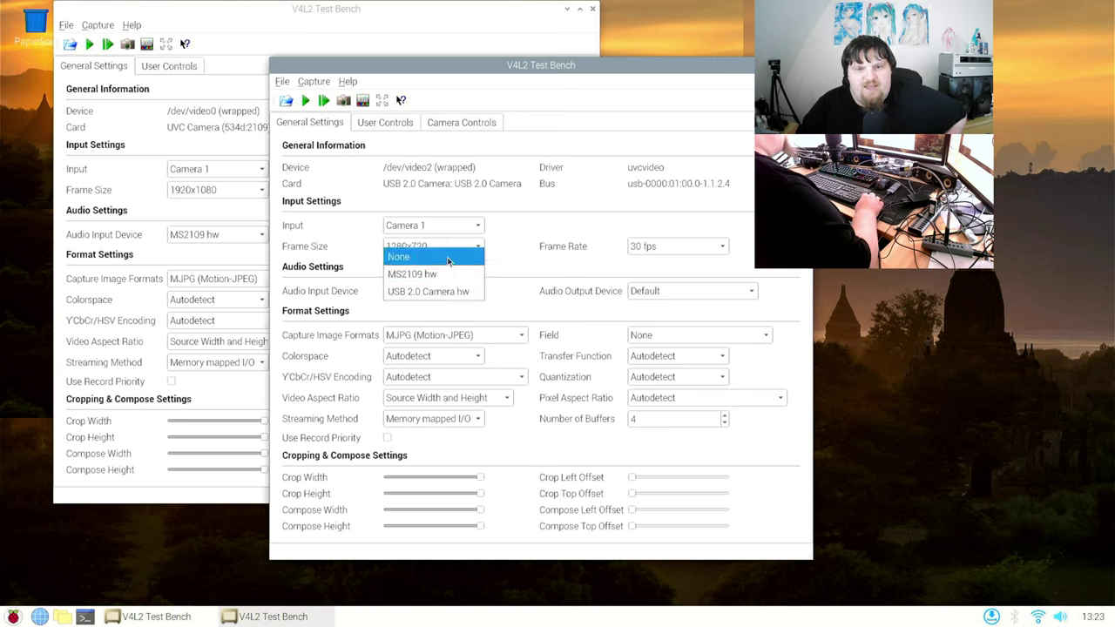
{"action": "left_click", "coordinate": [448, 259]}
{"action": "left_click", "coordinate": [440, 328]}
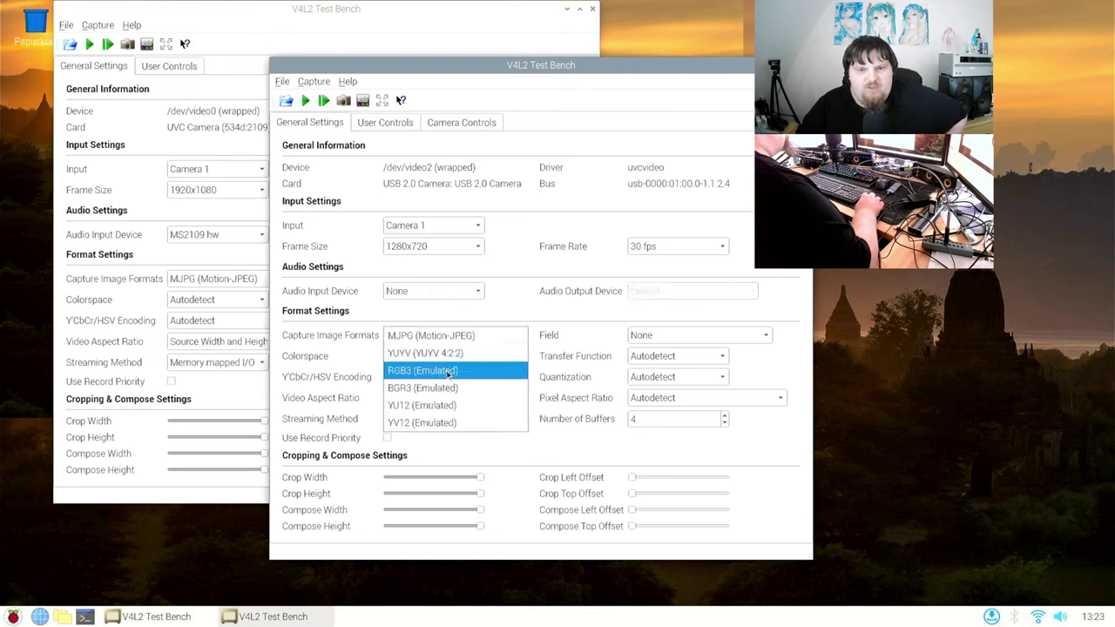
{"action": "left_click", "coordinate": [445, 407]}
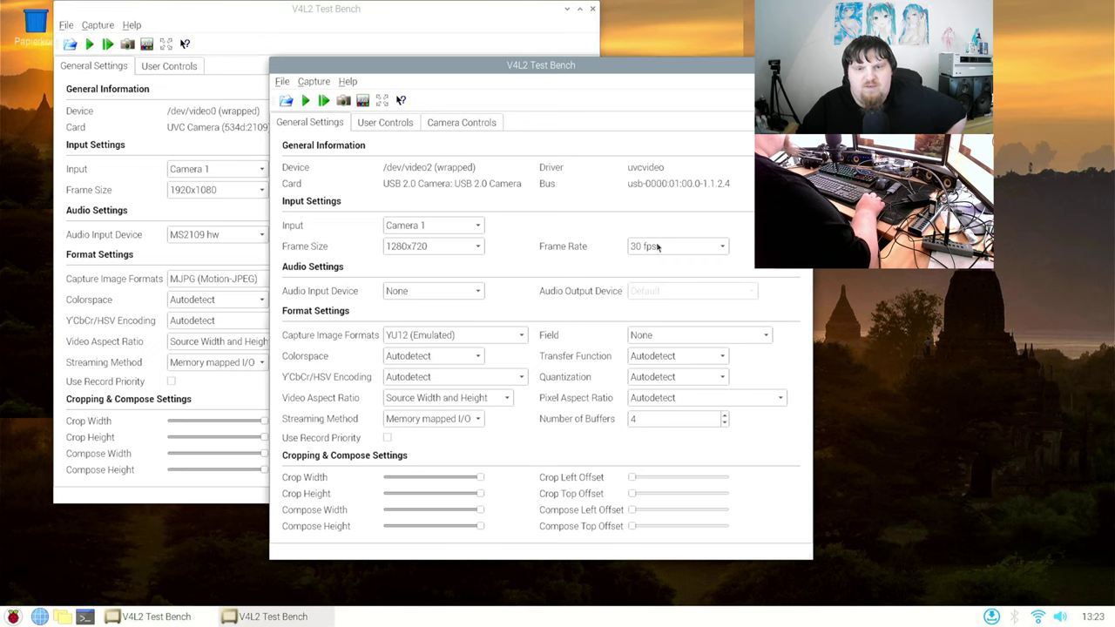
{"action": "left_click", "coordinate": [658, 247]}
{"action": "left_click", "coordinate": [655, 317]}
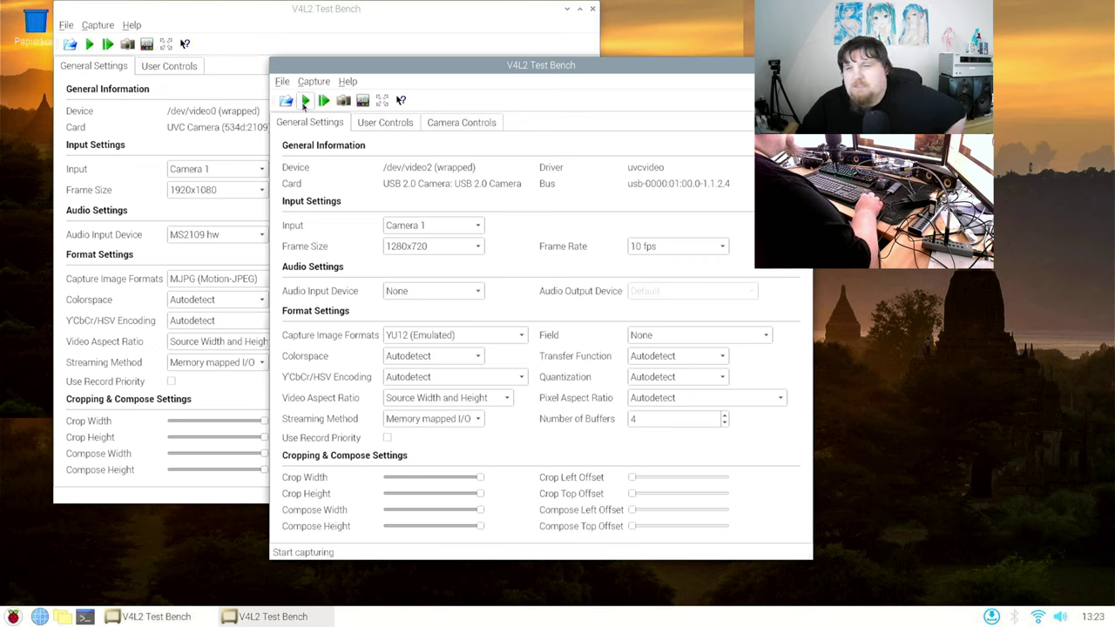
{"action": "left_click", "coordinate": [305, 101]}
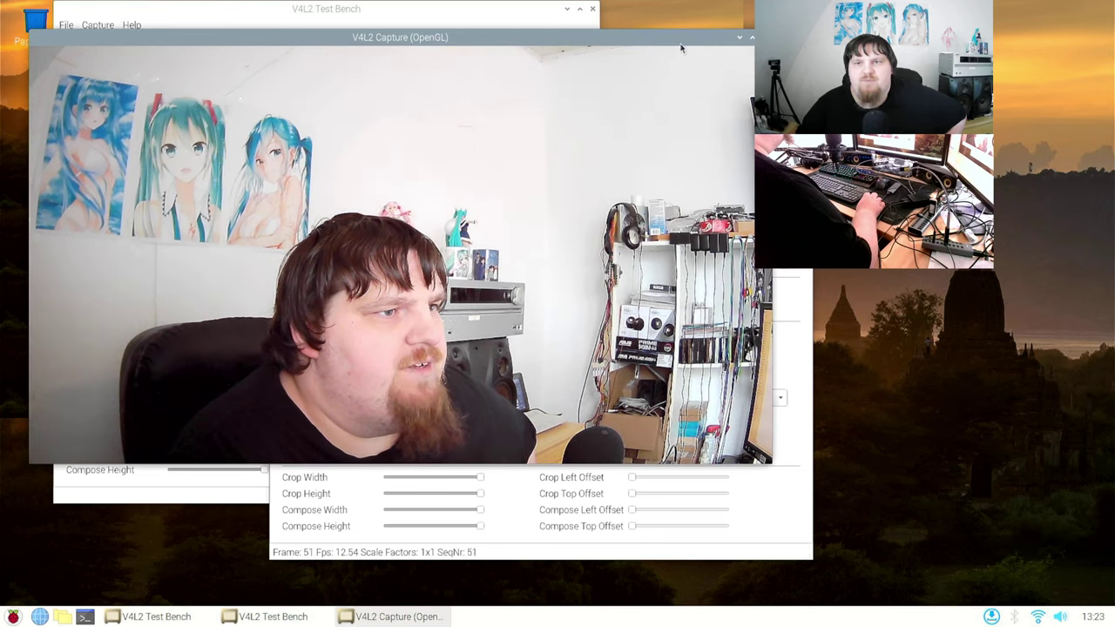
{"action": "left_click_drag", "start_coordinate": [682, 48], "coordinate": [651, 125]}
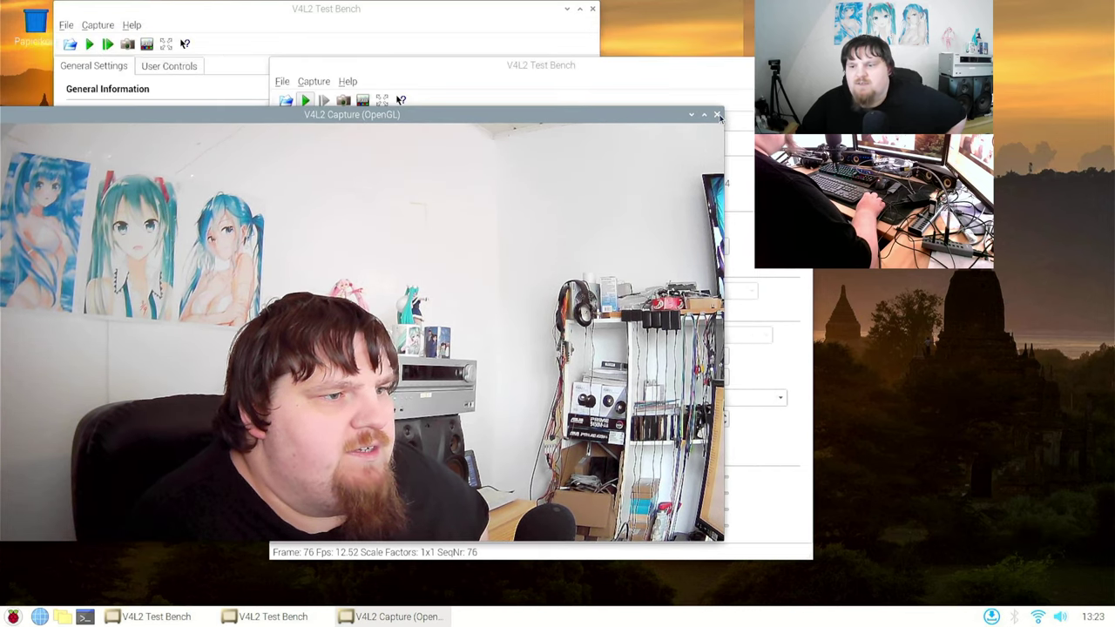
{"action": "left_click", "coordinate": [717, 115]}
- Turn off OpenGL rendering for the USB 2.0 Camera and start its capture, moving the preview window clear of the capture settings
{"action": "left_click", "coordinate": [315, 82]}
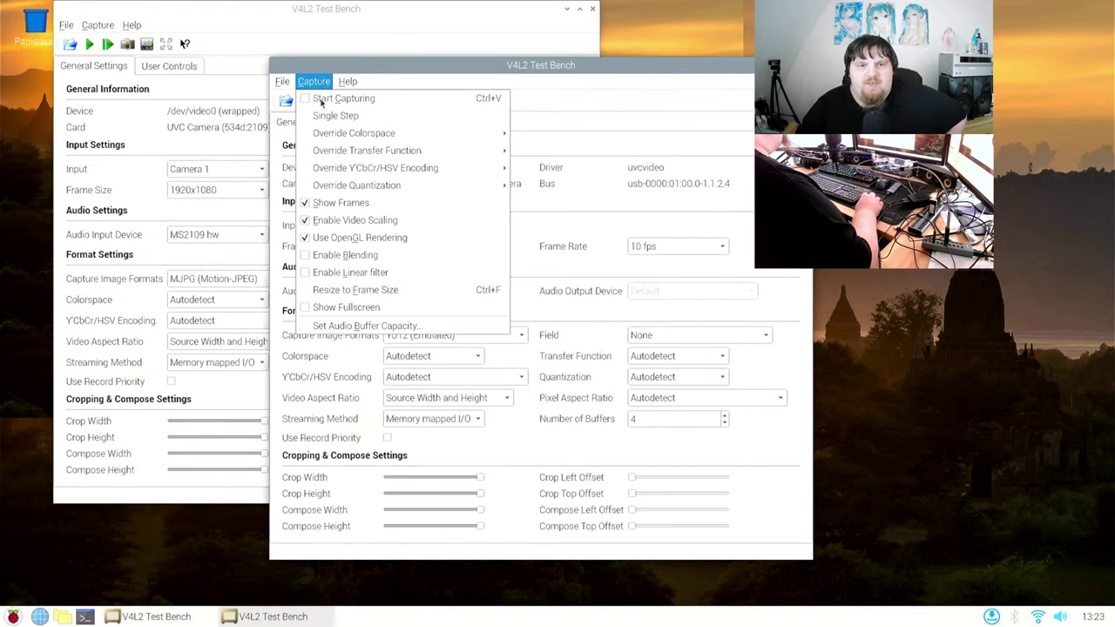
{"action": "left_click", "coordinate": [306, 240]}
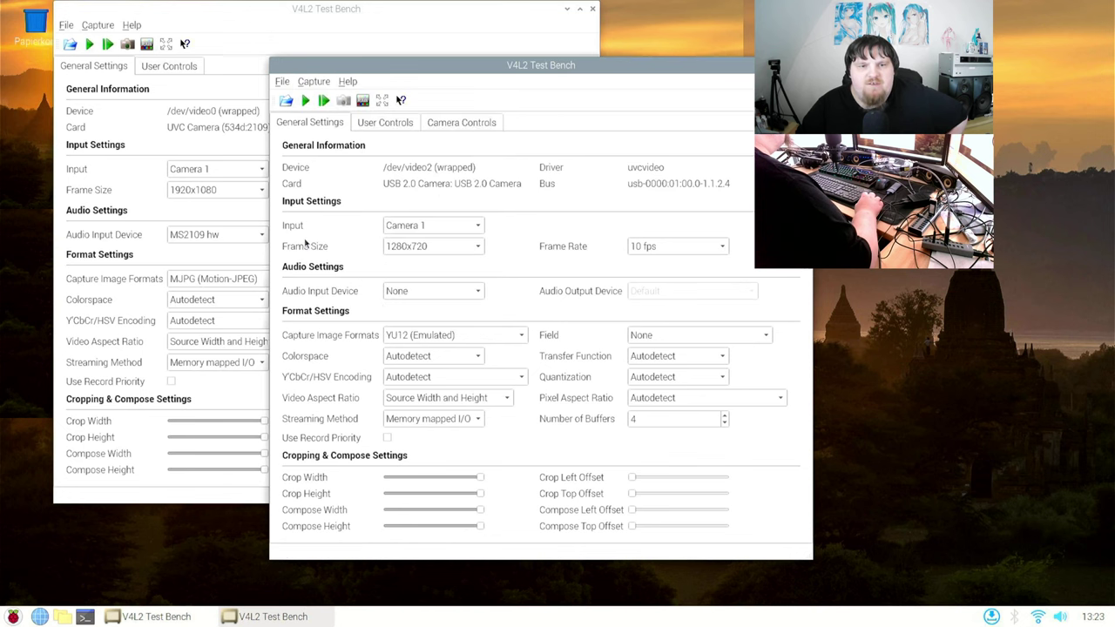
{"action": "left_click", "coordinate": [305, 100]}
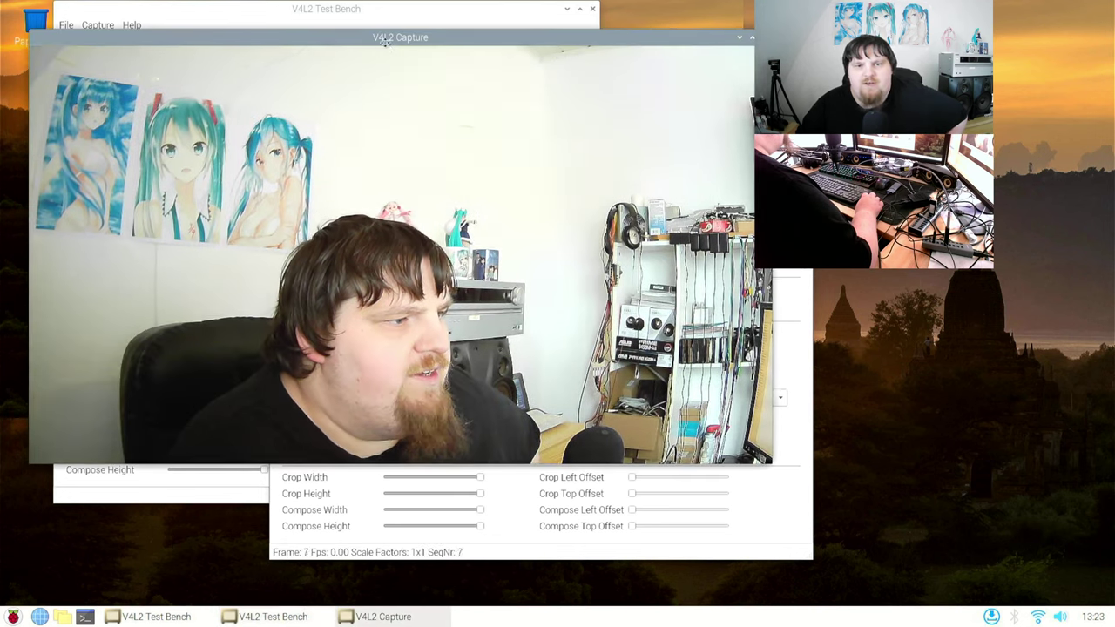
{"action": "left_click_drag", "start_coordinate": [385, 42], "coordinate": [779, 128]}
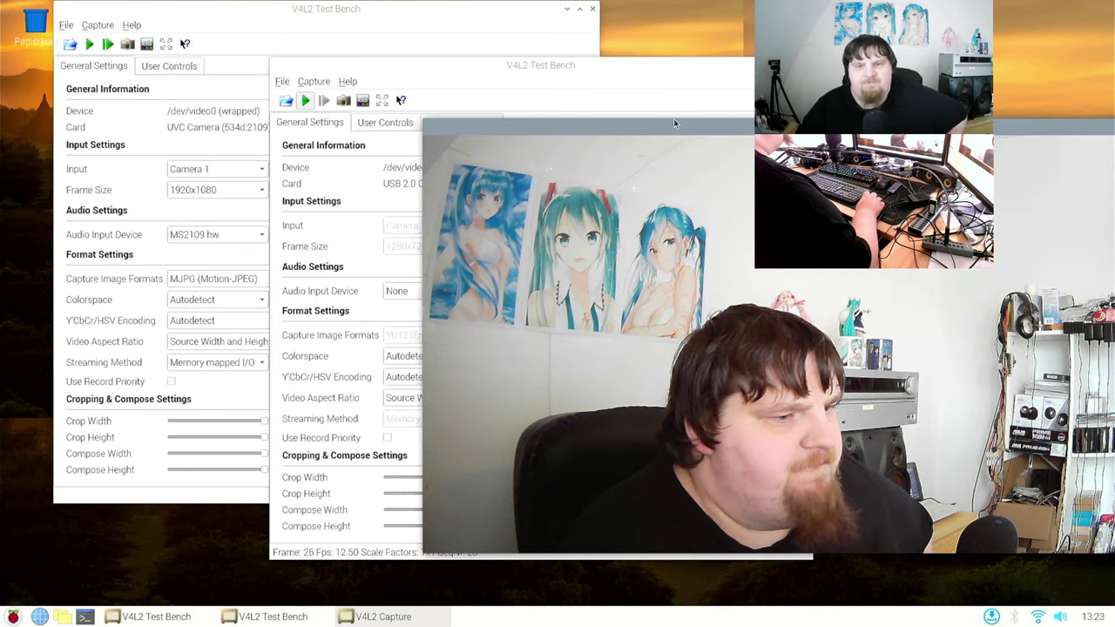
- Configure the video0 capture card with the YU12 (Emulated) image format, a 1280x720 frame size and a 10 fps frame rate
{"action": "left_click", "coordinate": [225, 150]}
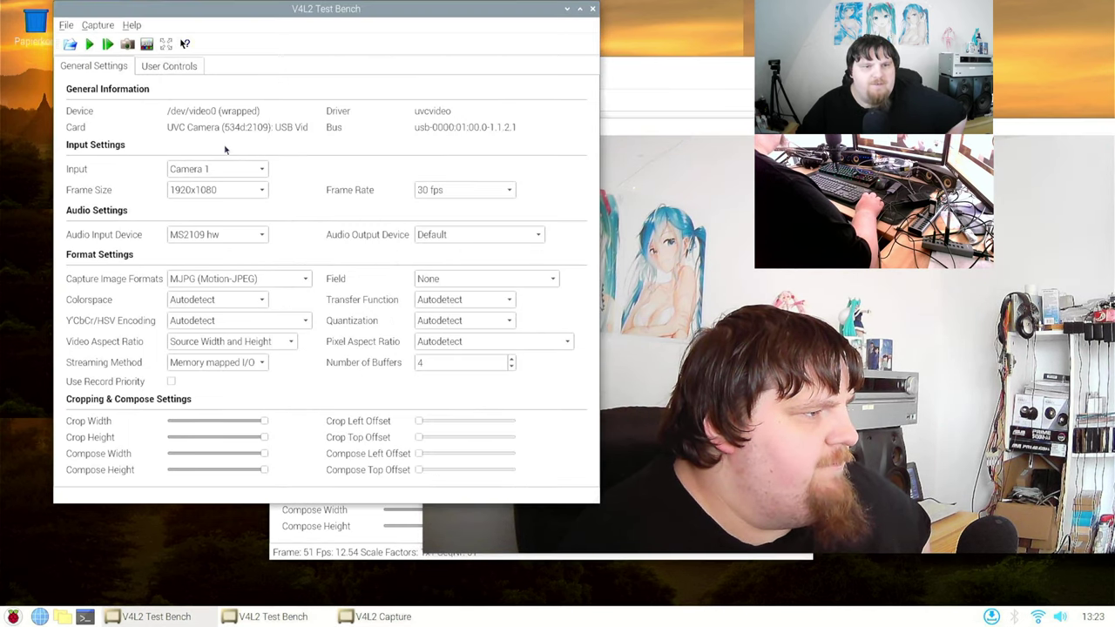
{"action": "left_click", "coordinate": [210, 285]}
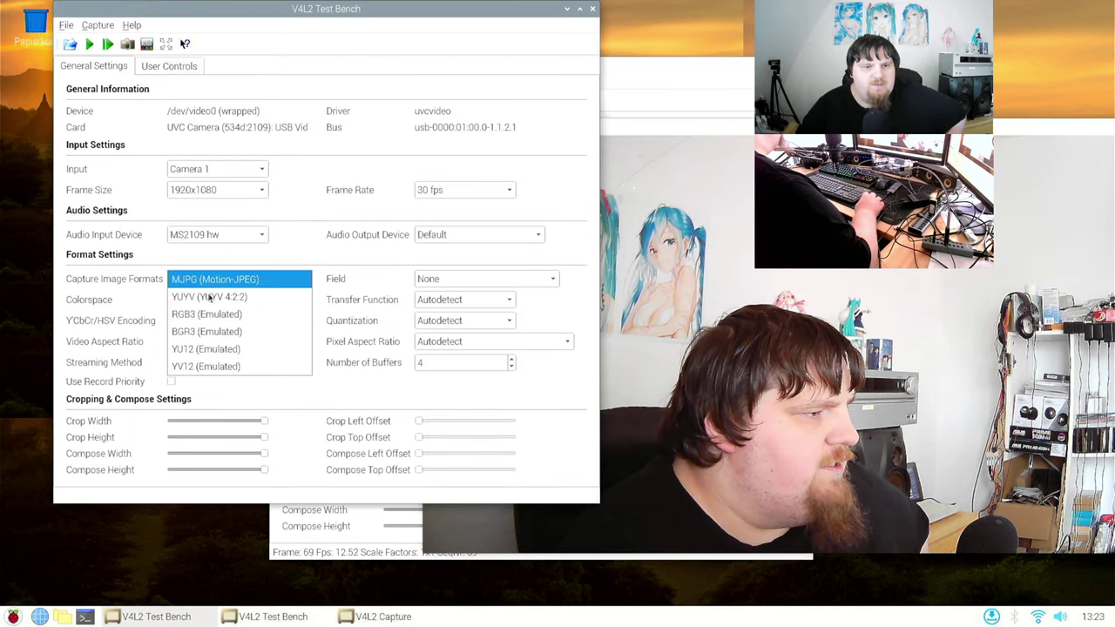
{"action": "left_click", "coordinate": [209, 348]}
{"action": "left_click", "coordinate": [477, 190]}
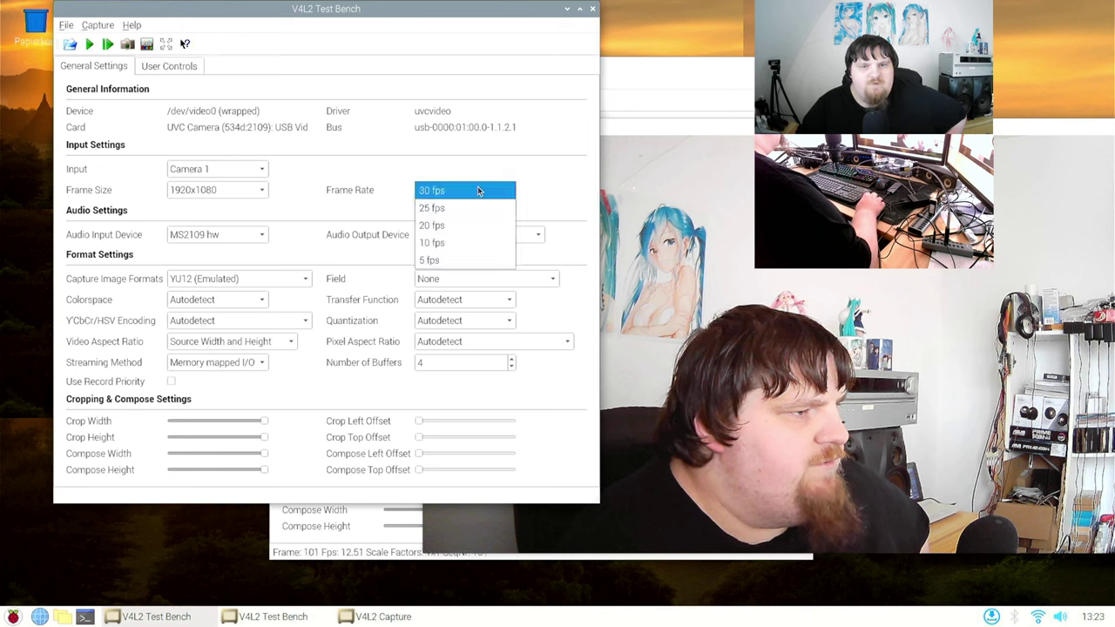
{"action": "left_click", "coordinate": [454, 244]}
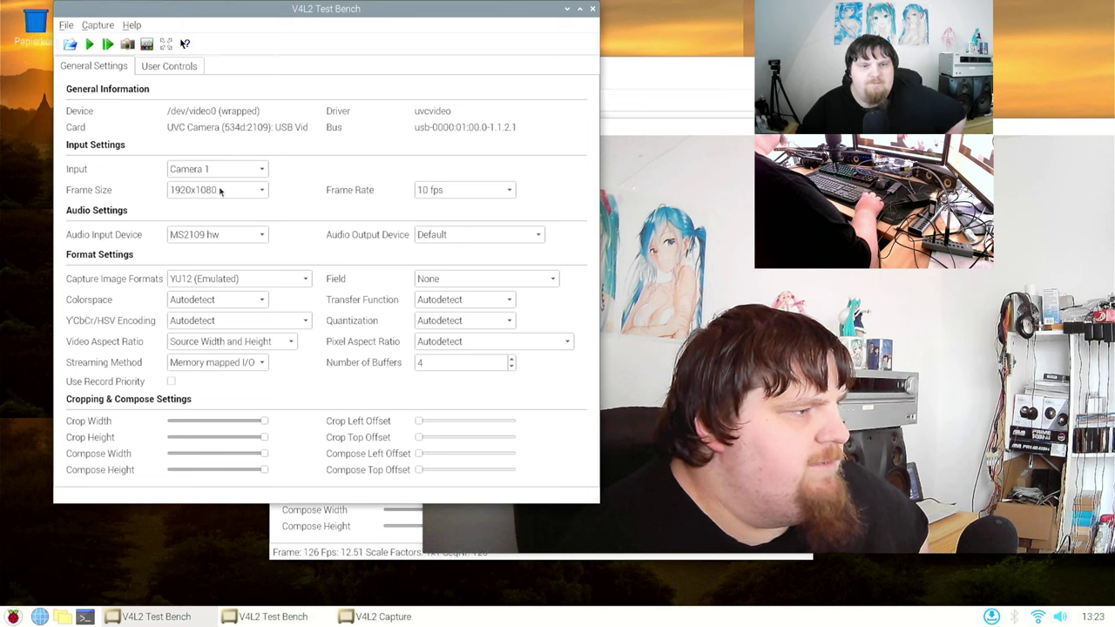
{"action": "left_click", "coordinate": [220, 192]}
{"action": "left_click", "coordinate": [222, 277]}
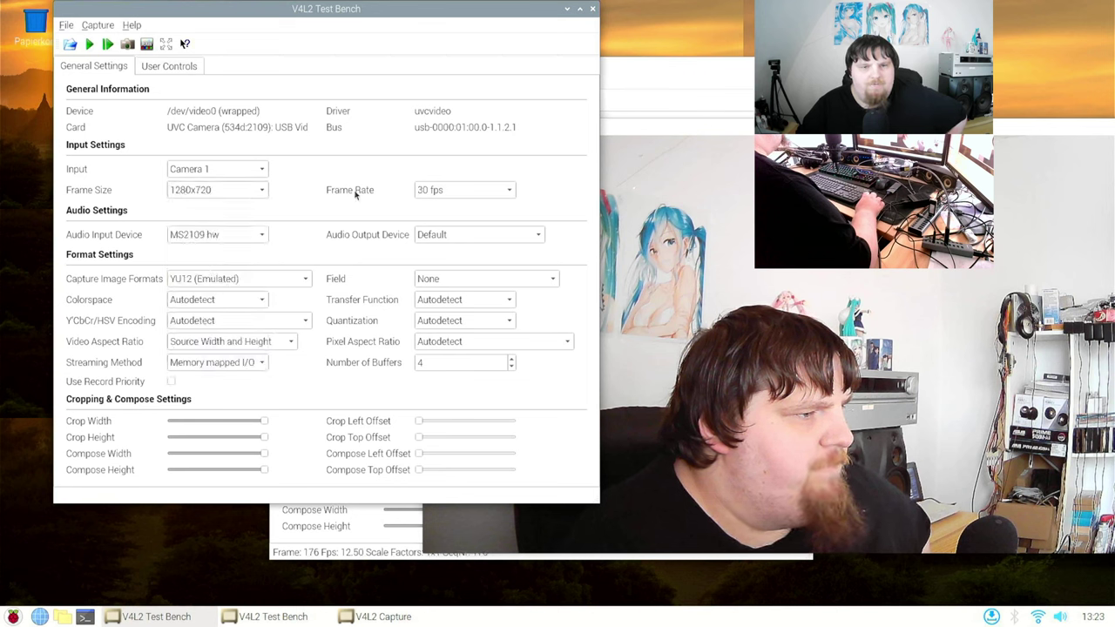
{"action": "left_click", "coordinate": [433, 198]}
{"action": "left_click", "coordinate": [454, 226]}
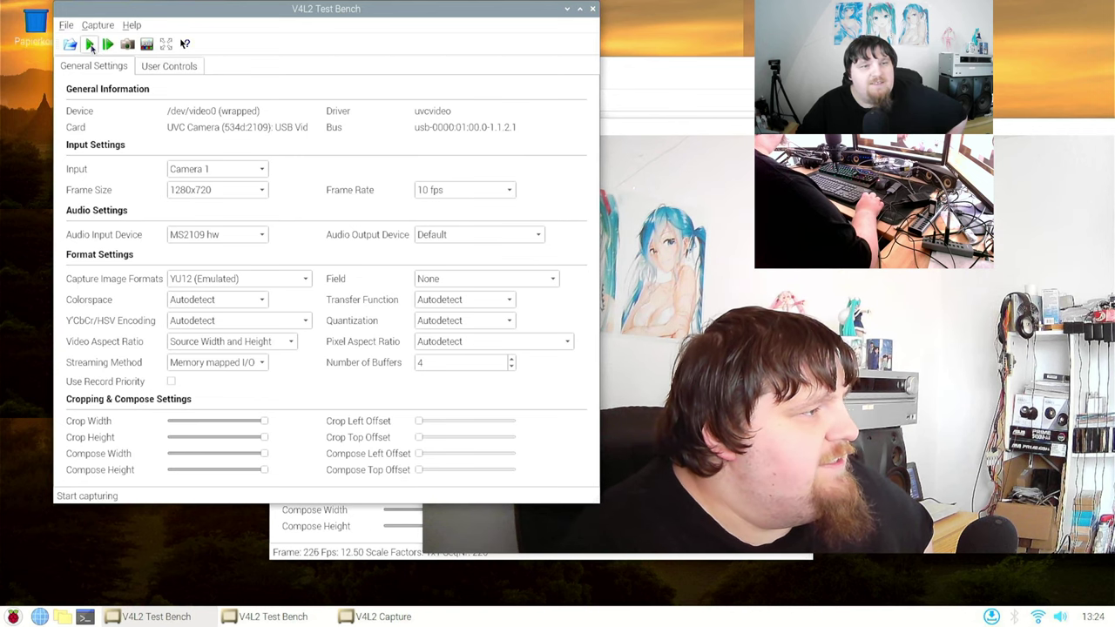
- Preview the video0 capture card's signal at the new settings and close the preview window
{"action": "left_click", "coordinate": [90, 45]}
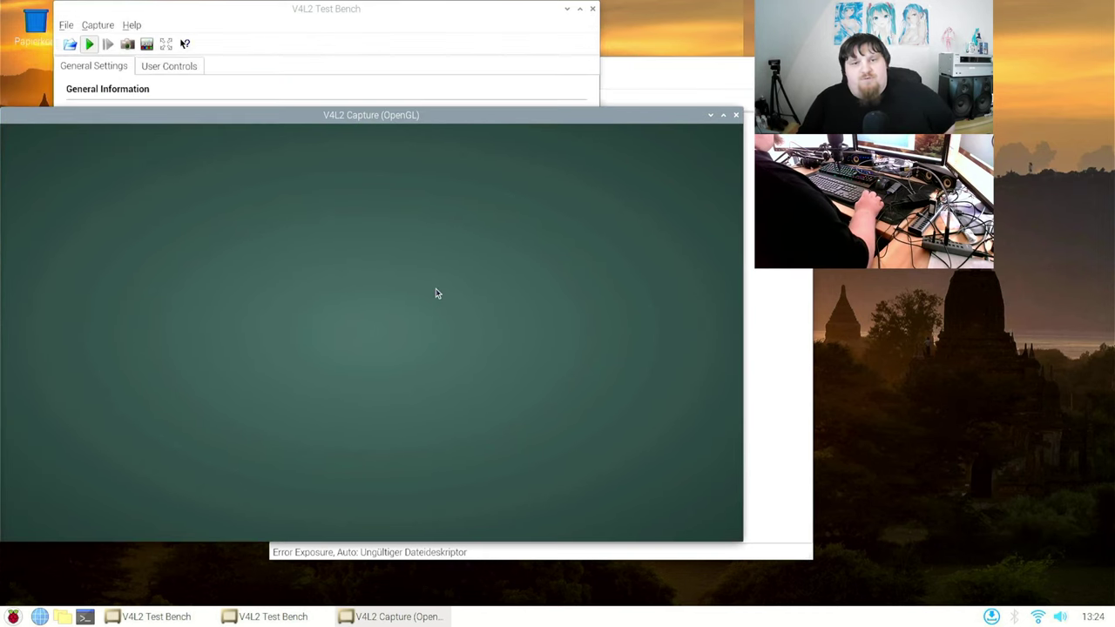
{"action": "left_click", "coordinate": [737, 116]}
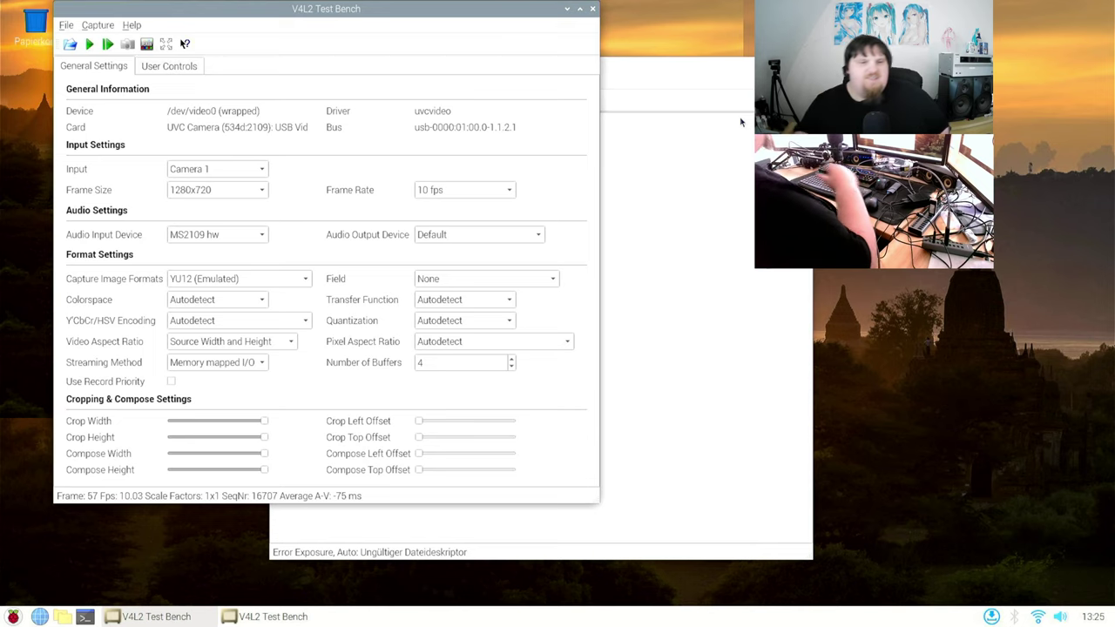
- Open a terminal, list the USB devices as a tree with lsusb -t and maximize the terminal window
{"action": "left_click", "coordinate": [84, 617]}
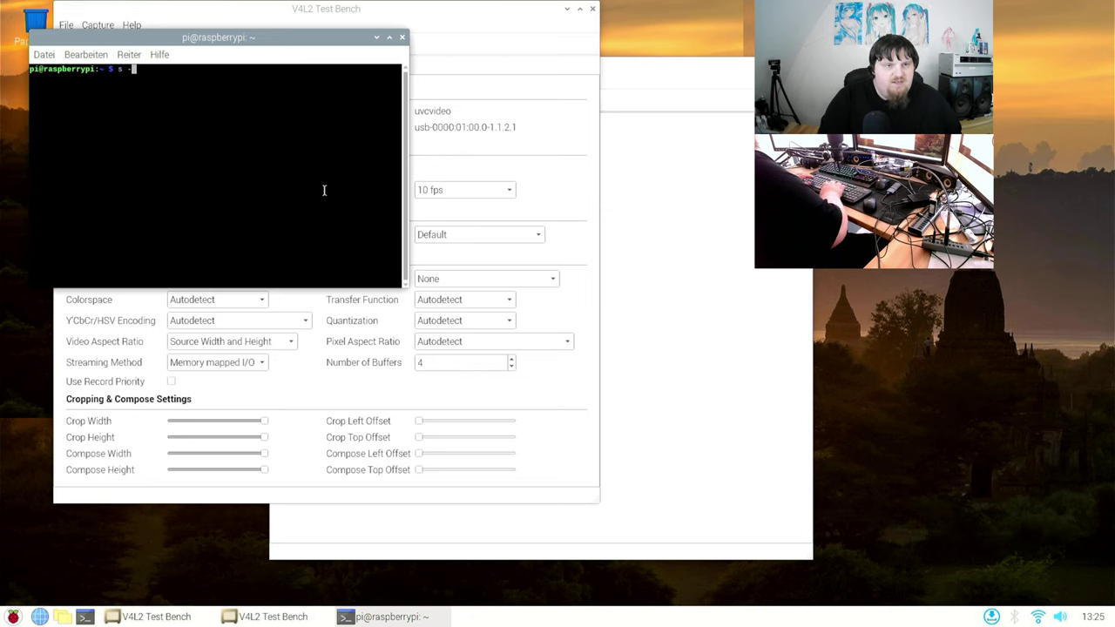
{"action": "type", "text": "ls"}
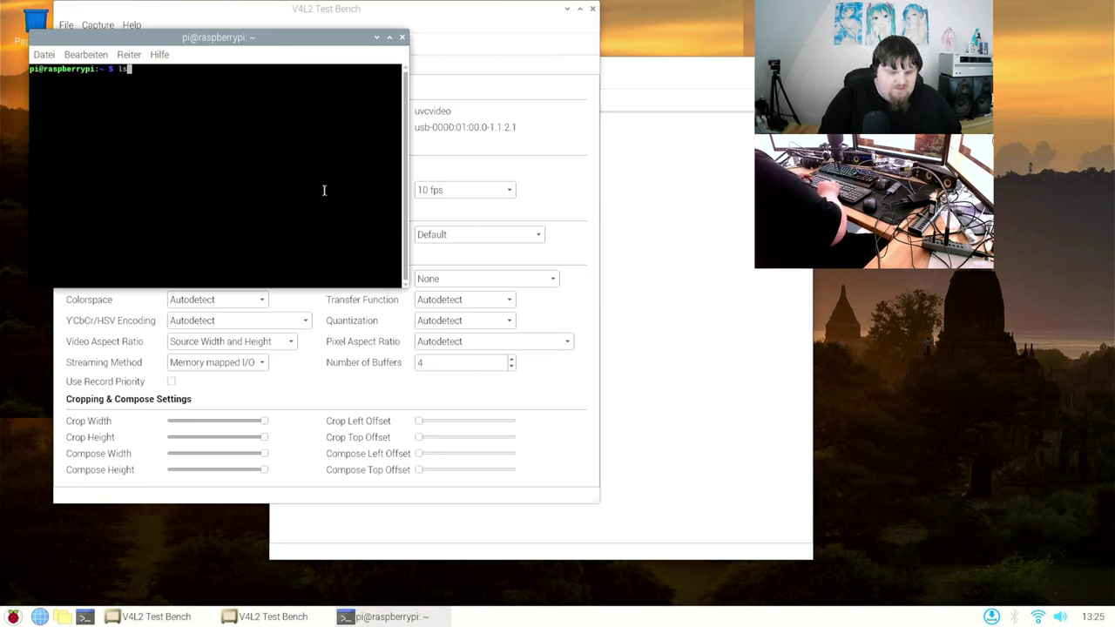
{"action": "type", "text": "usb -"}
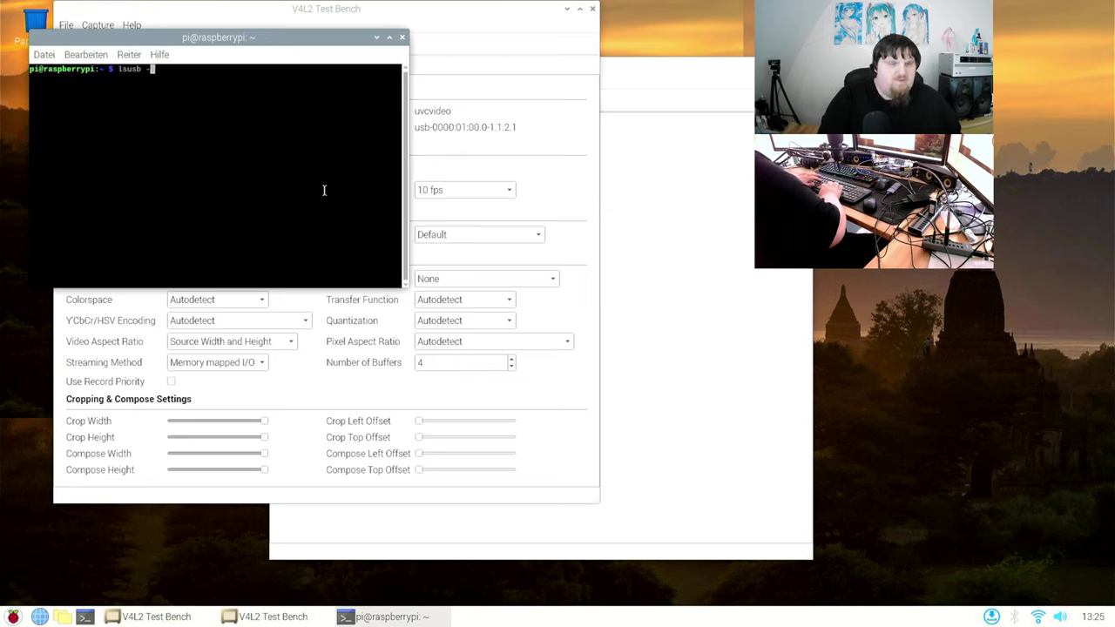
{"action": "type", "text": "t"}
{"action": "key", "text": "Return"}
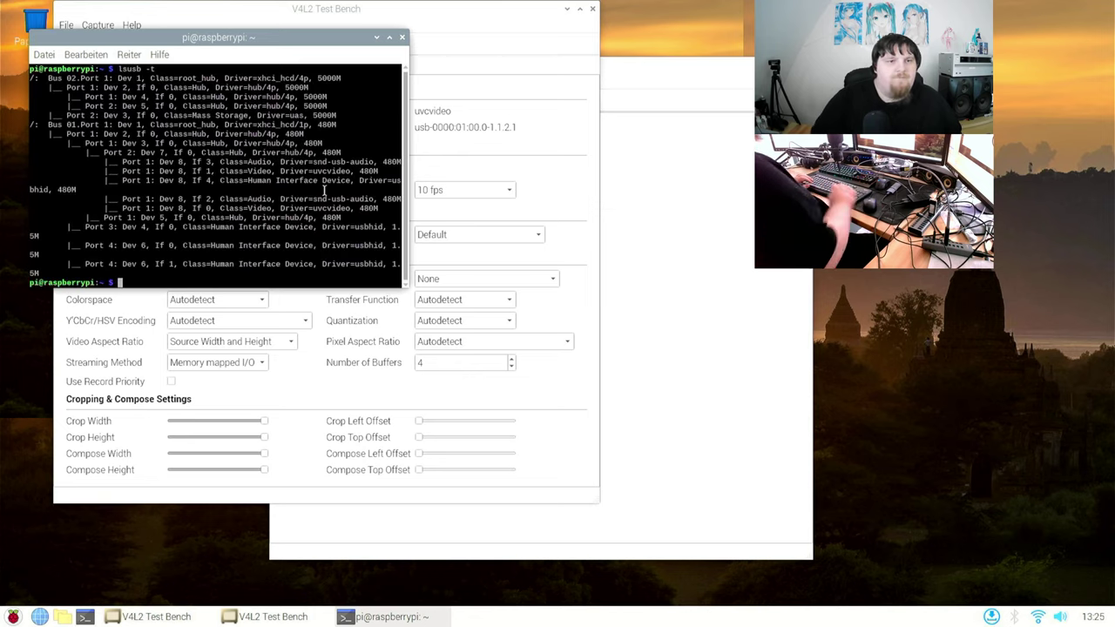
{"action": "left_click", "coordinate": [389, 38]}
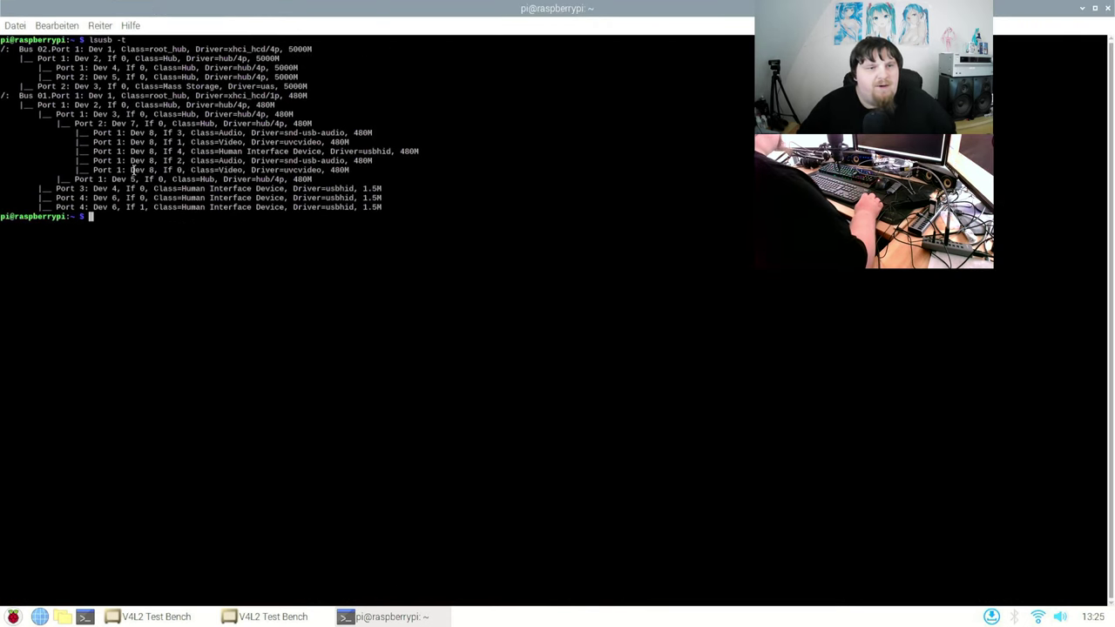
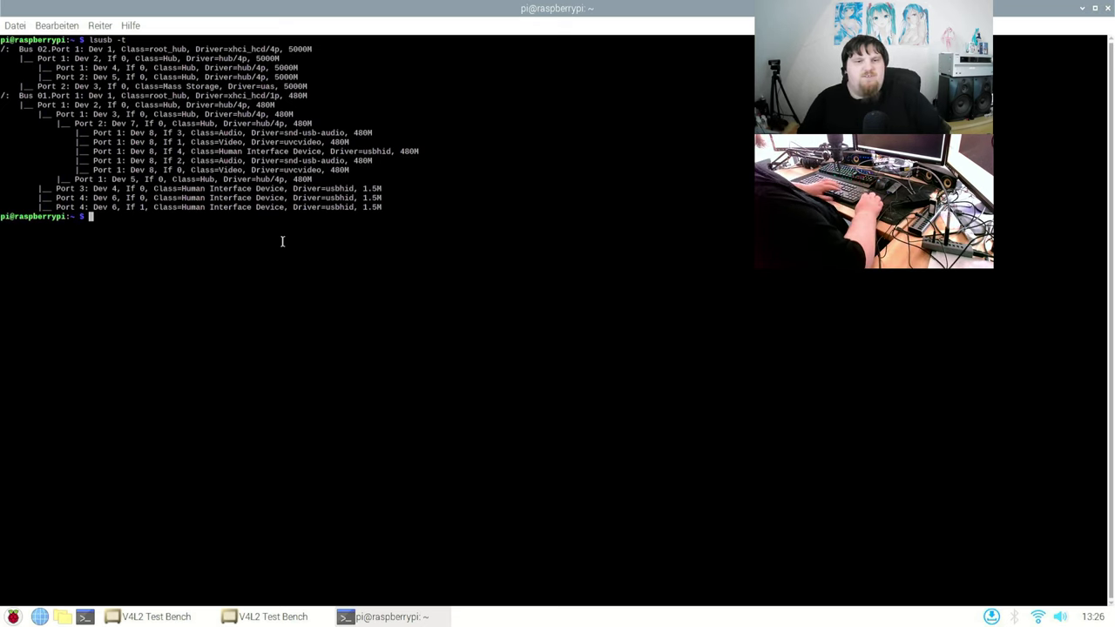
- Rerun lsusb -t, examine the speed of the Bus 01 root hub and close the terminal
{"action": "key", "text": "Up"}
{"action": "key", "text": "Return"}
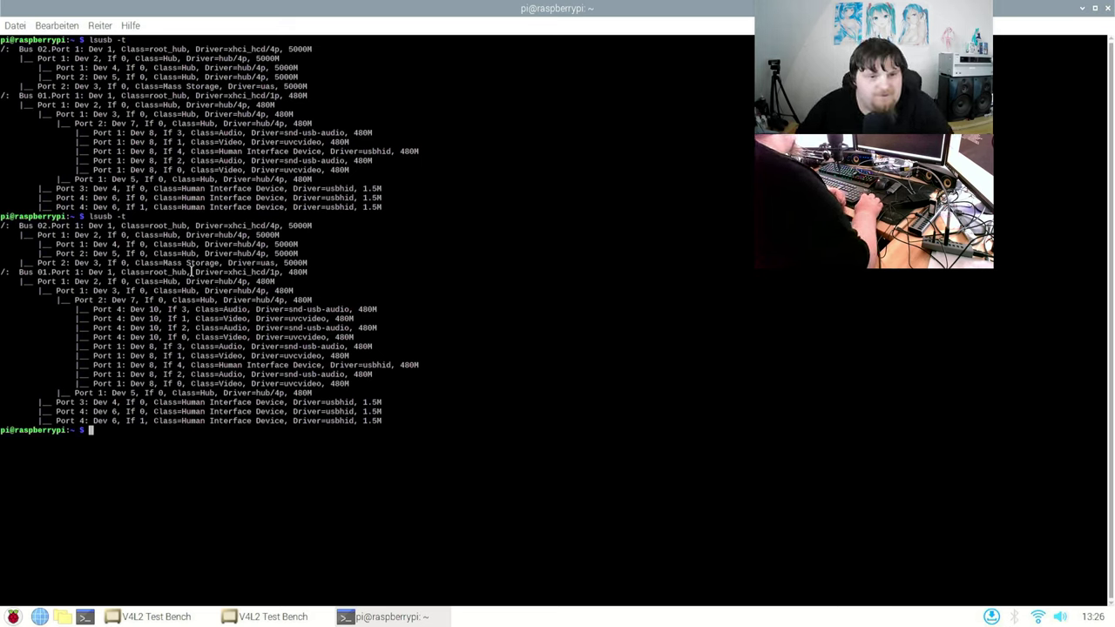
{"action": "left_click_drag", "start_coordinate": [286, 271], "coordinate": [308, 268]}
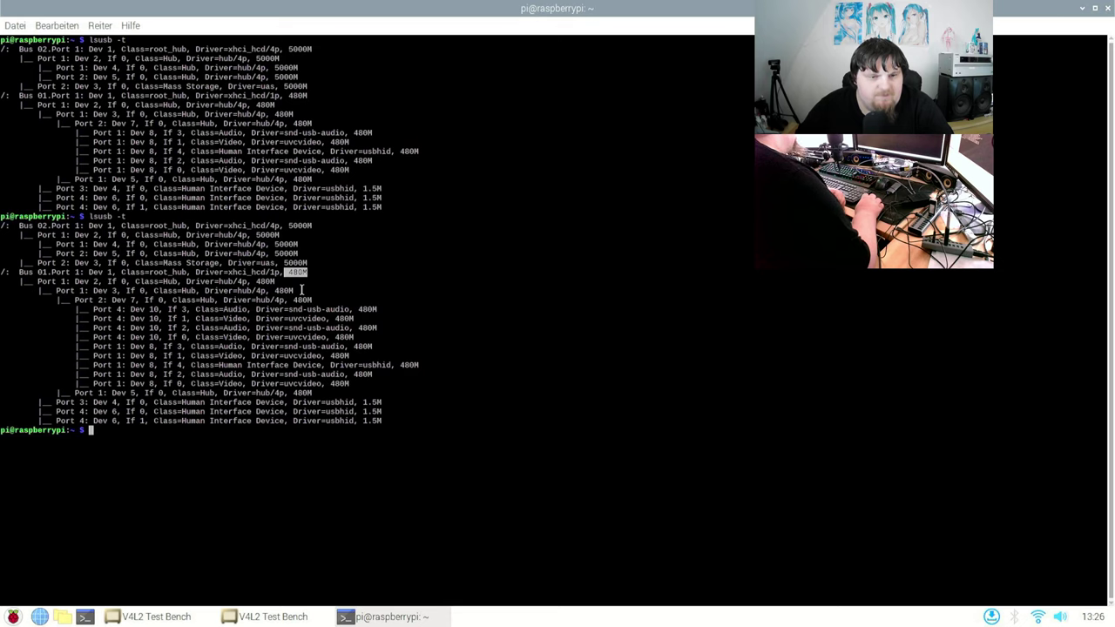
{"action": "left_click", "coordinate": [302, 290]}
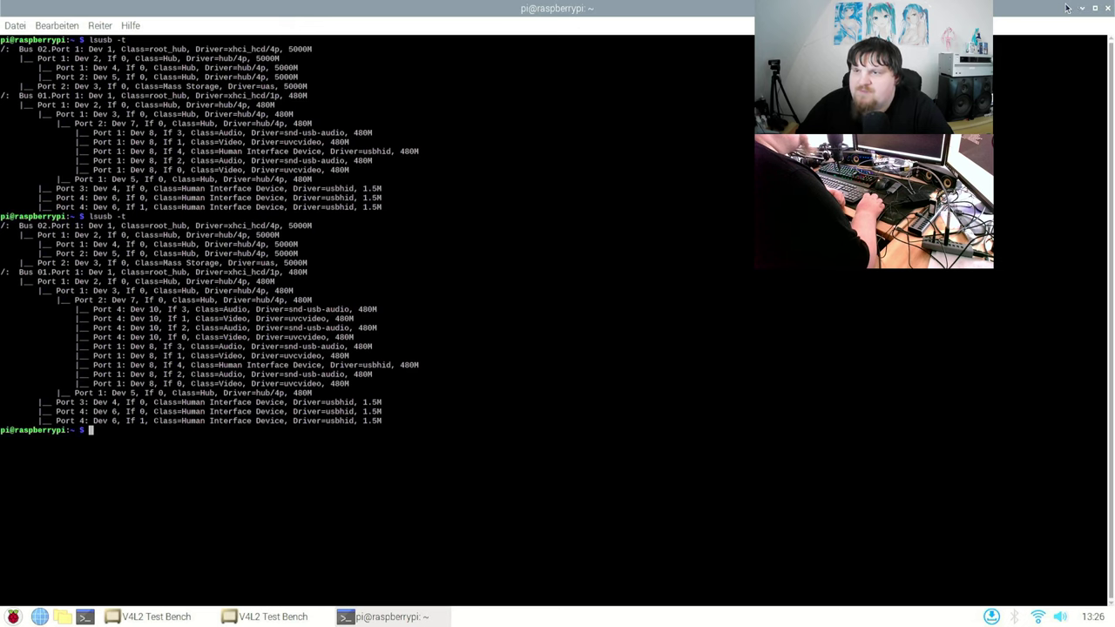
{"action": "left_click", "coordinate": [1109, 9]}
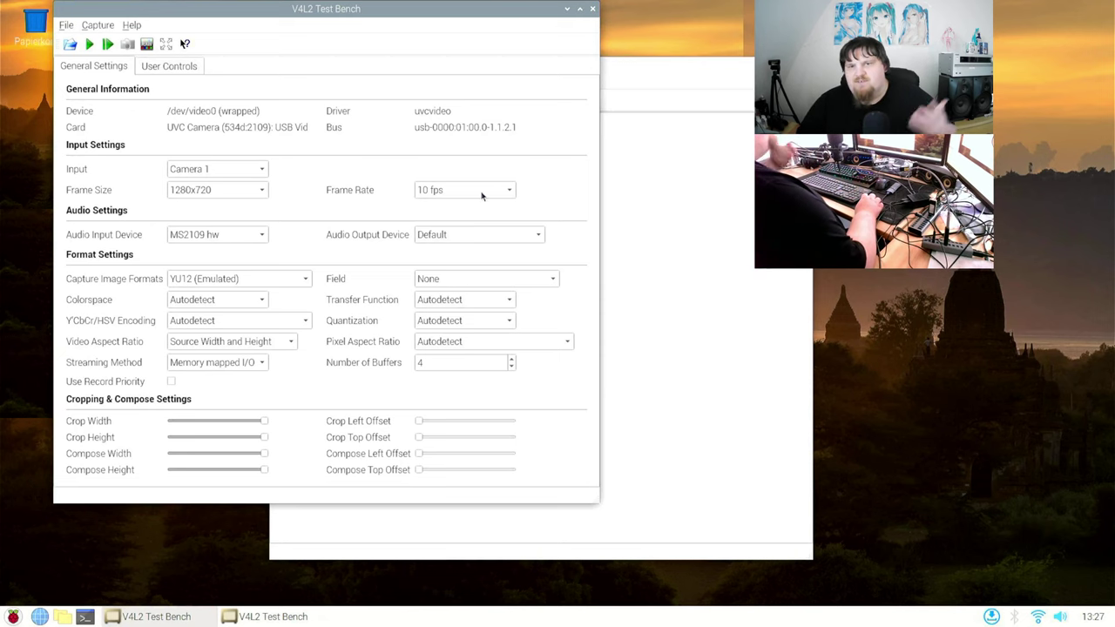
- Open the video2 camera in the empty test bench window at 10 fps, placing the window clear of the capture card's settings
{"action": "left_click", "coordinate": [645, 68]}
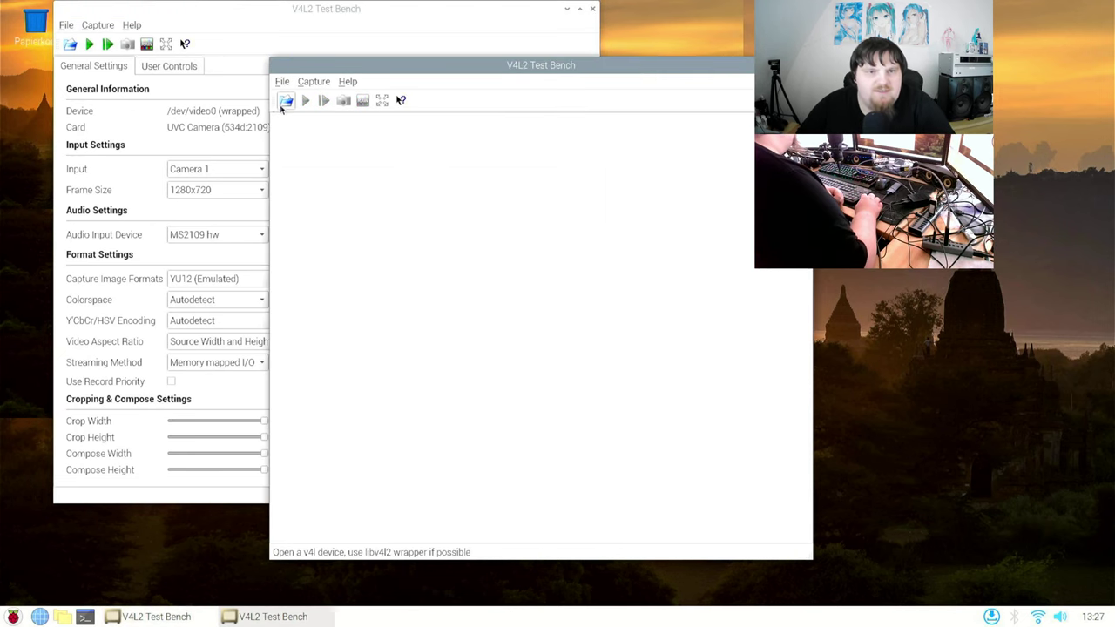
{"action": "left_click", "coordinate": [285, 101]}
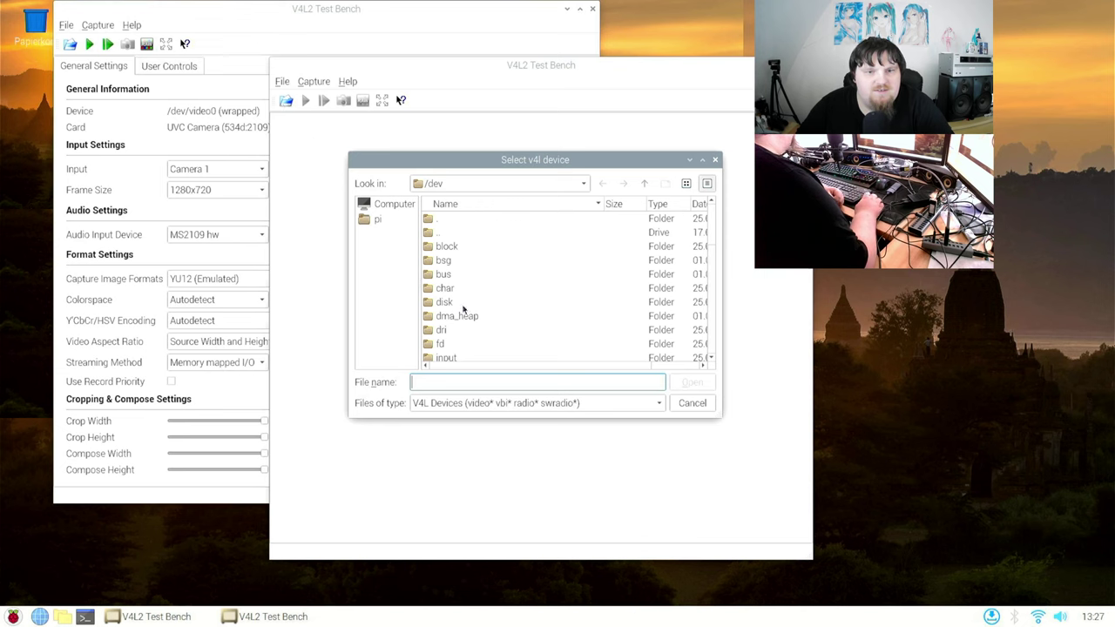
{"action": "scroll", "coordinate": [497, 344], "scroll_direction": "down", "scroll_amount": 5}
{"action": "double_click", "coordinate": [460, 262]}
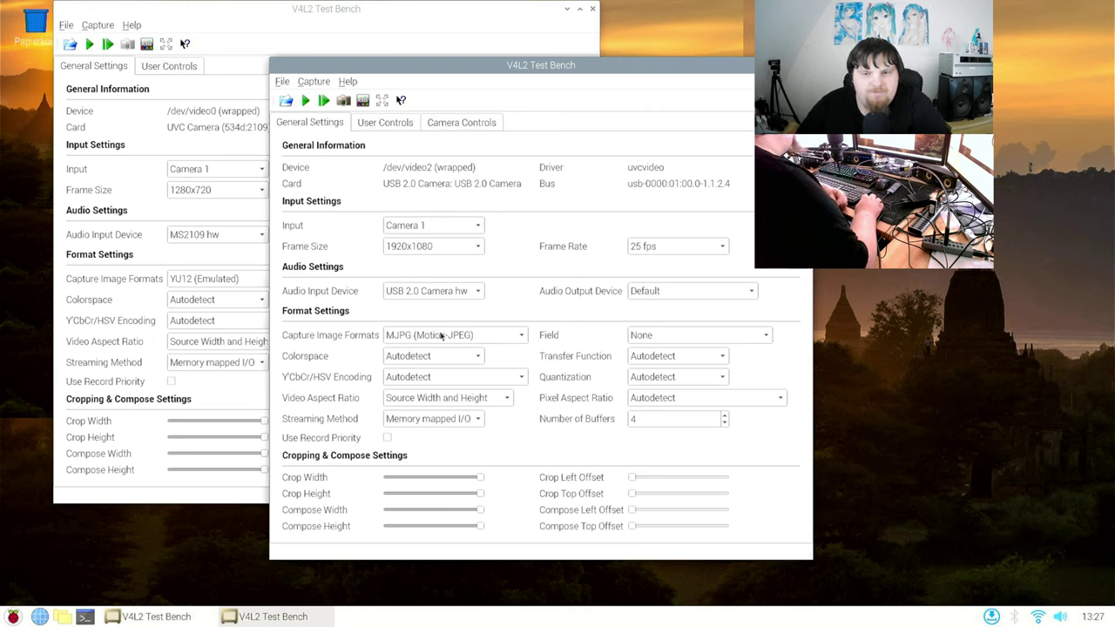
{"action": "left_click", "coordinate": [677, 246]}
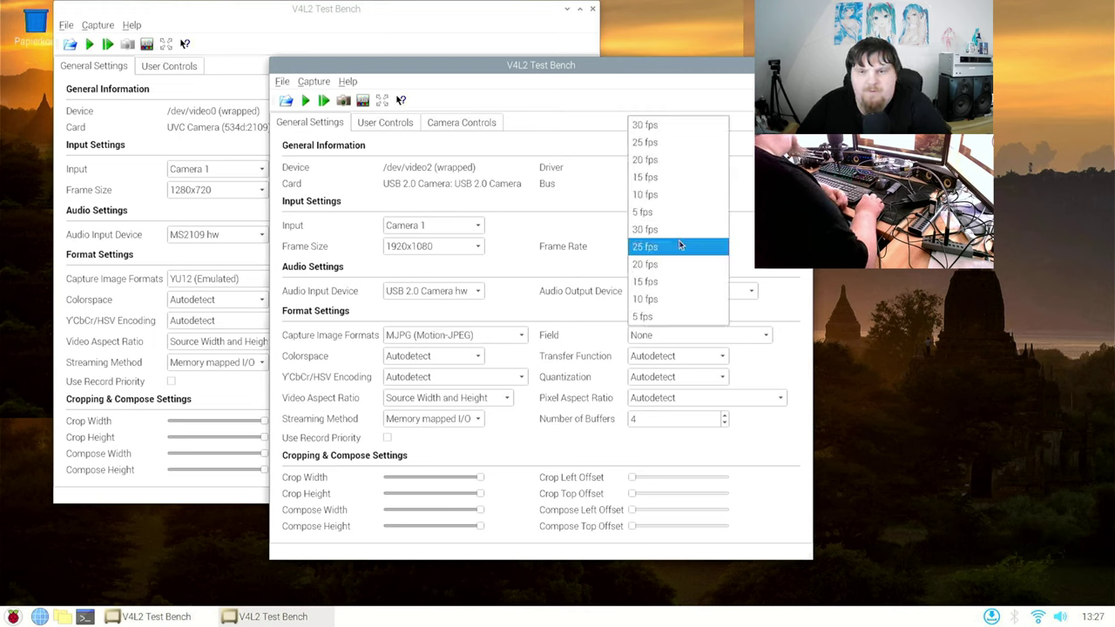
{"action": "left_click", "coordinate": [672, 299]}
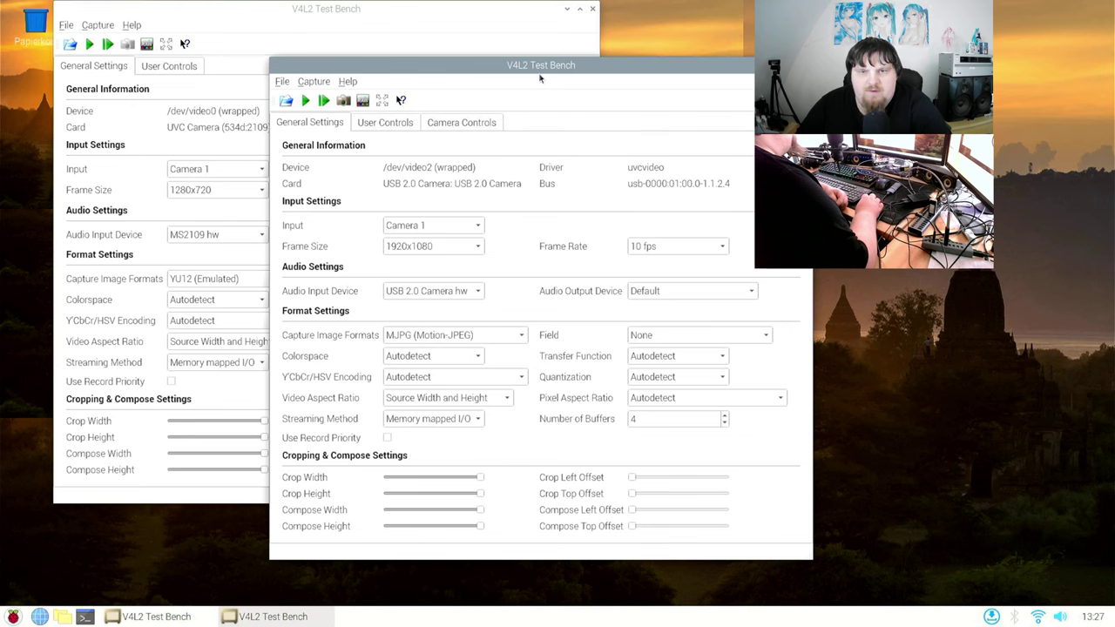
{"action": "left_click_drag", "start_coordinate": [542, 73], "coordinate": [773, 107]}
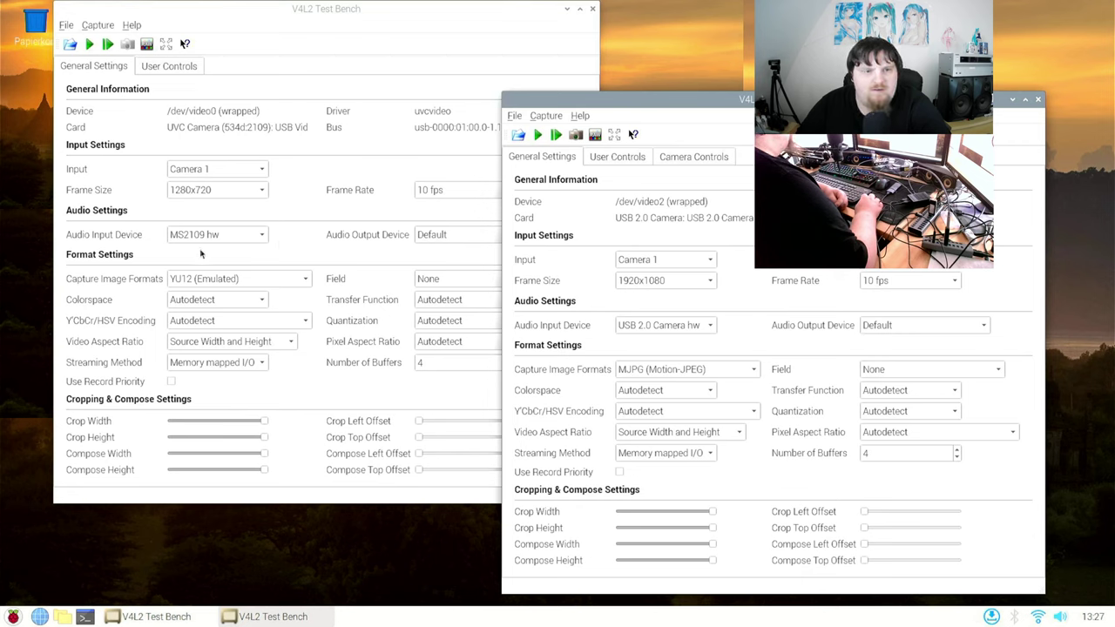
- Configure the video0 capture card with the MJPG (Motion-JPEG) image format, a 1280x720 frame size and a 10 fps frame rate
{"action": "left_click", "coordinate": [202, 278]}
{"action": "left_click", "coordinate": [229, 214]}
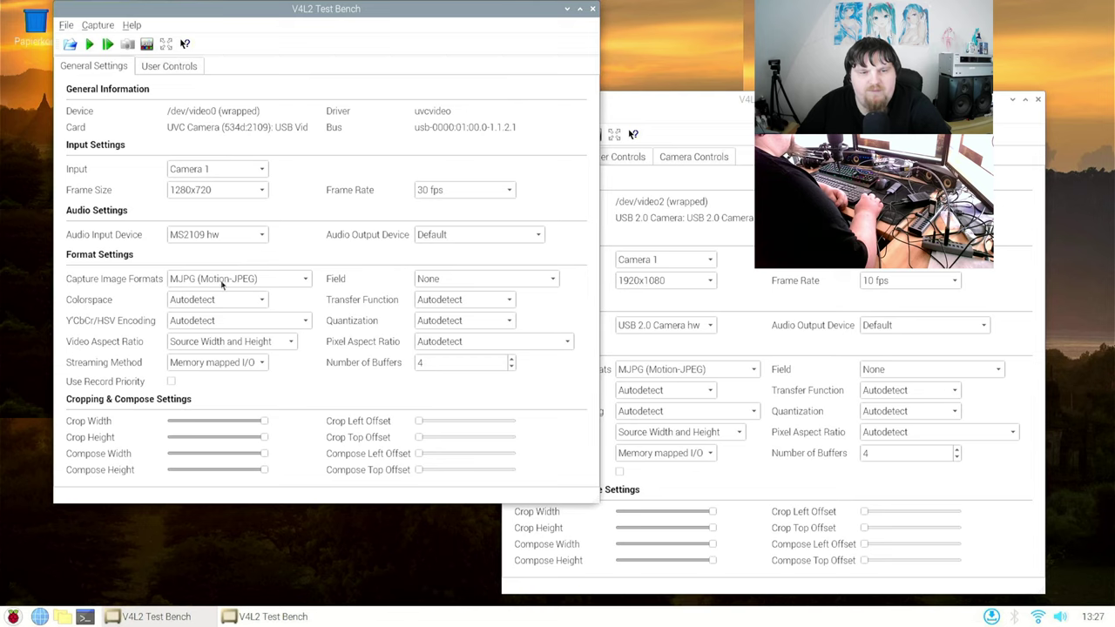
{"action": "left_click", "coordinate": [235, 189]}
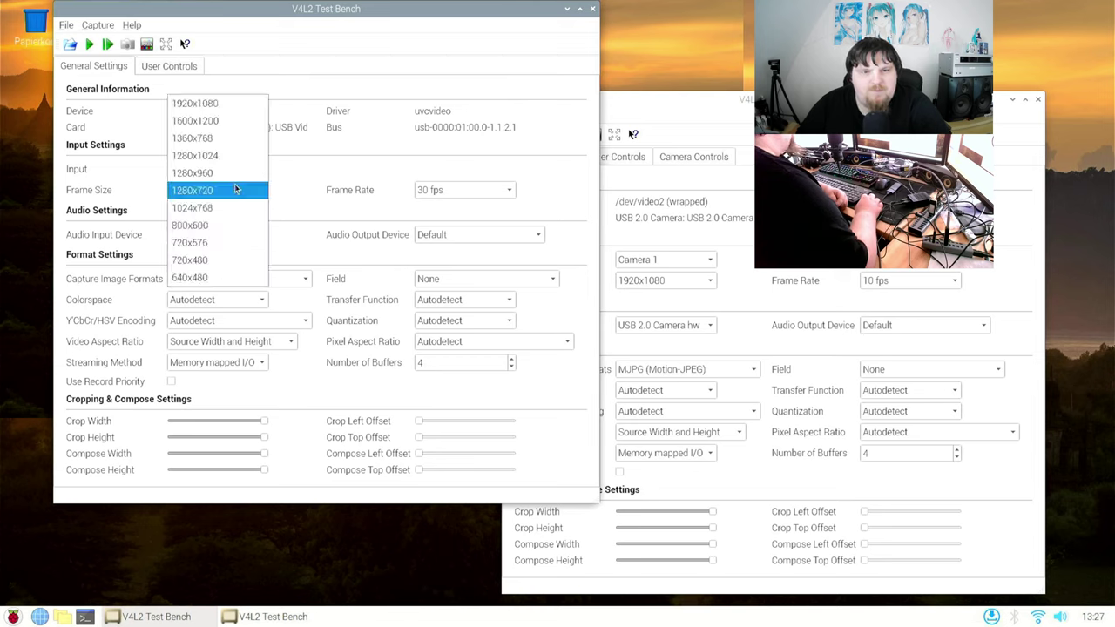
{"action": "left_click", "coordinate": [235, 189]}
{"action": "left_click", "coordinate": [463, 190]}
{"action": "left_click", "coordinate": [452, 225]}
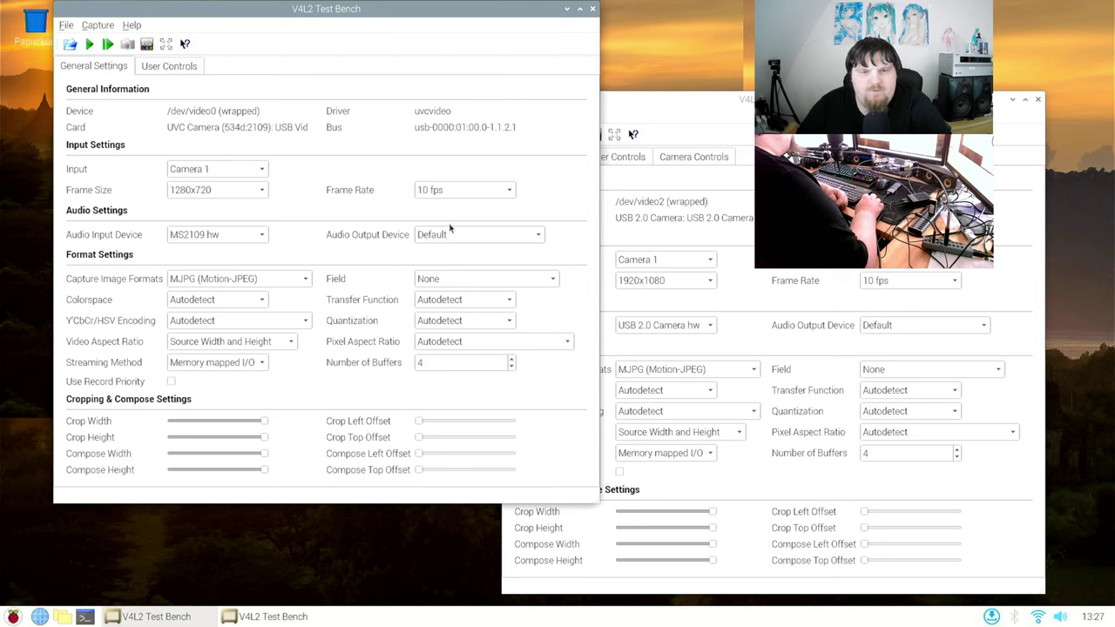
- Set the USB 2.0 Camera to 1280x720 at 10 fps and start its capture, moving the preview clear of the capture card's settings
{"action": "left_click", "coordinate": [645, 288]}
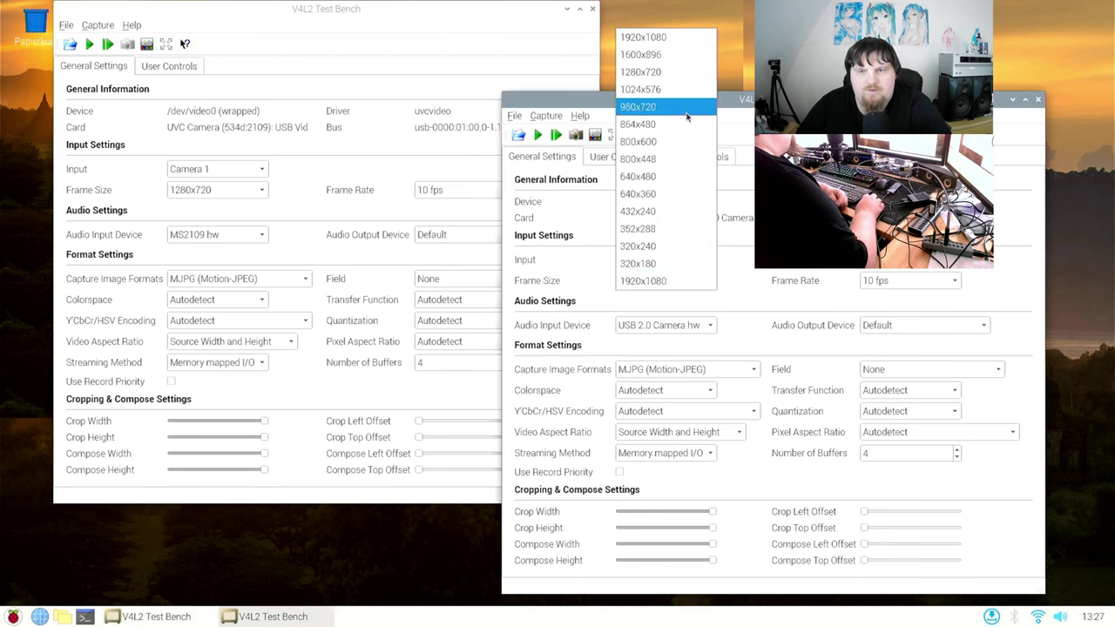
{"action": "left_click", "coordinate": [661, 71]}
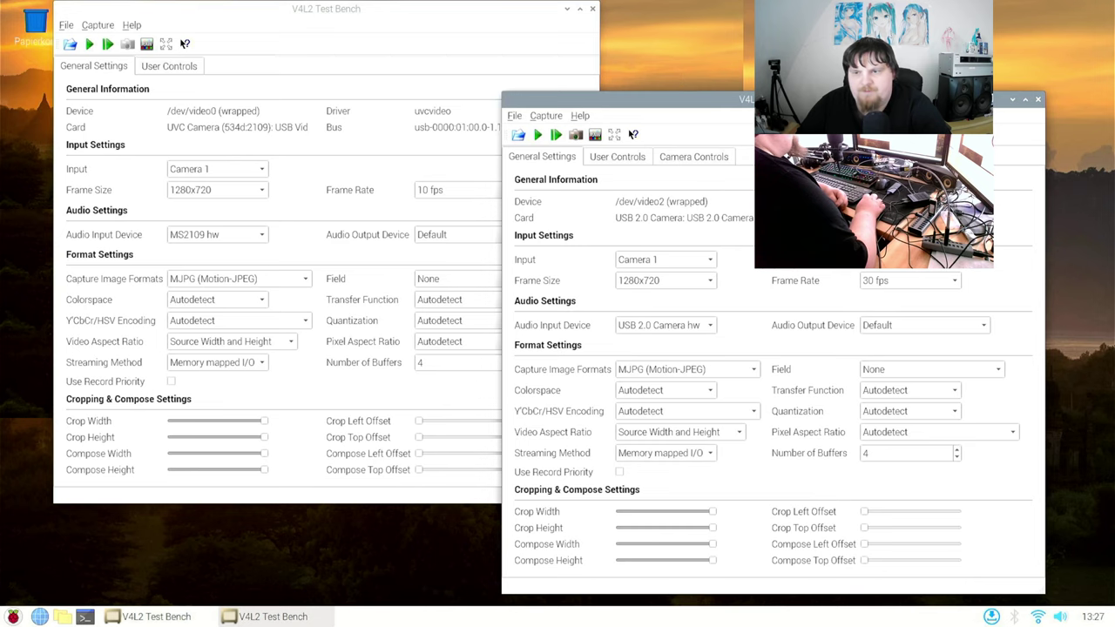
{"action": "left_click", "coordinate": [881, 283]}
{"action": "left_click", "coordinate": [881, 351]}
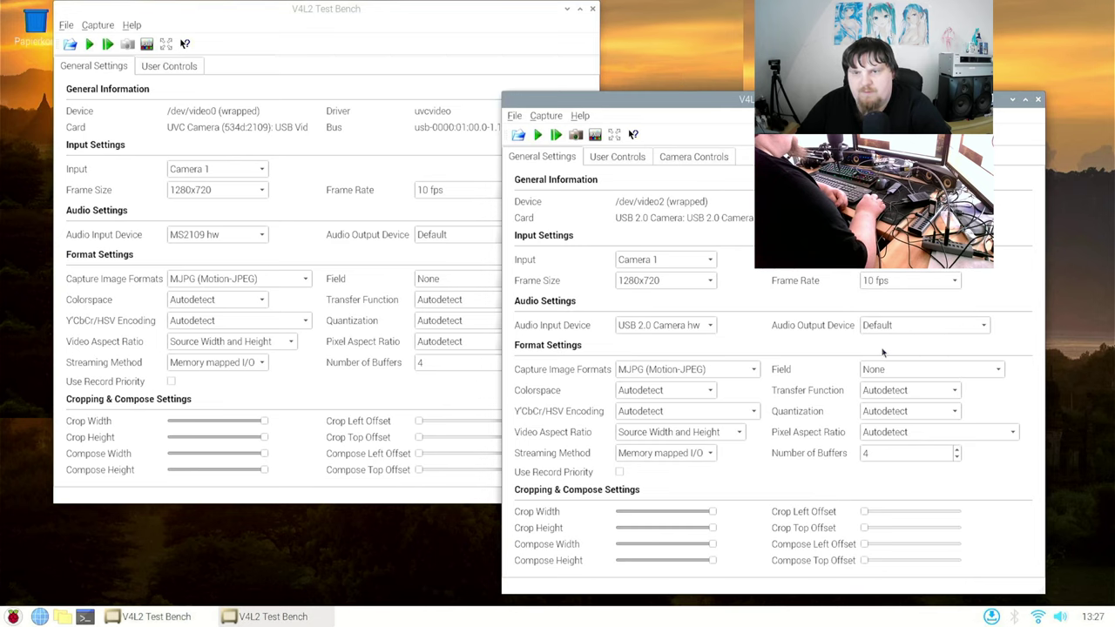
{"action": "left_click", "coordinate": [538, 135]}
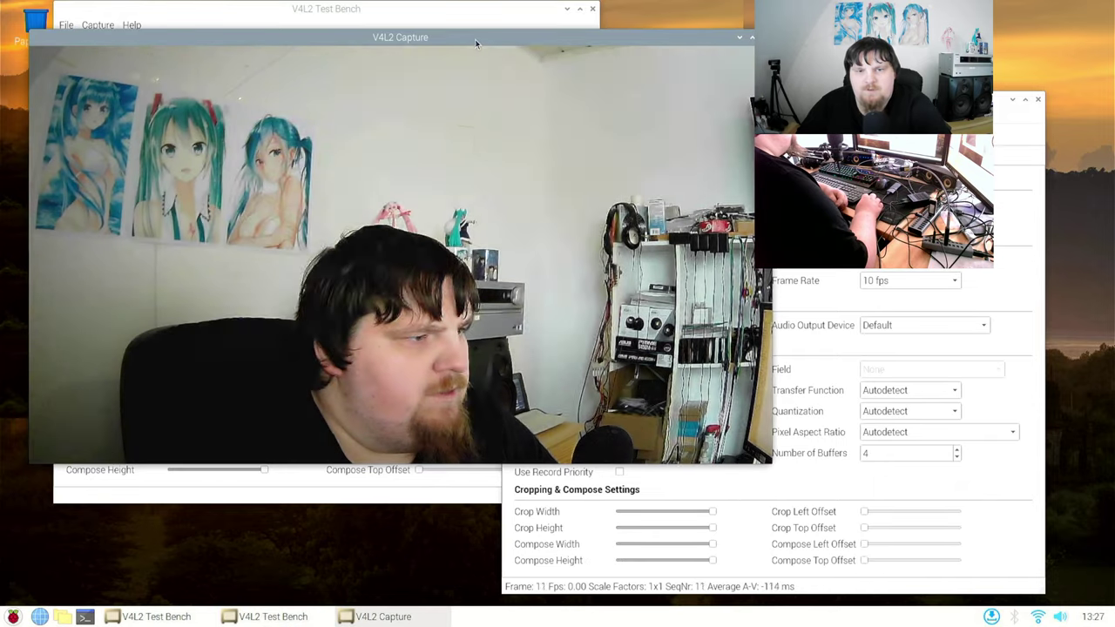
{"action": "left_click_drag", "start_coordinate": [475, 40], "coordinate": [985, 118]}
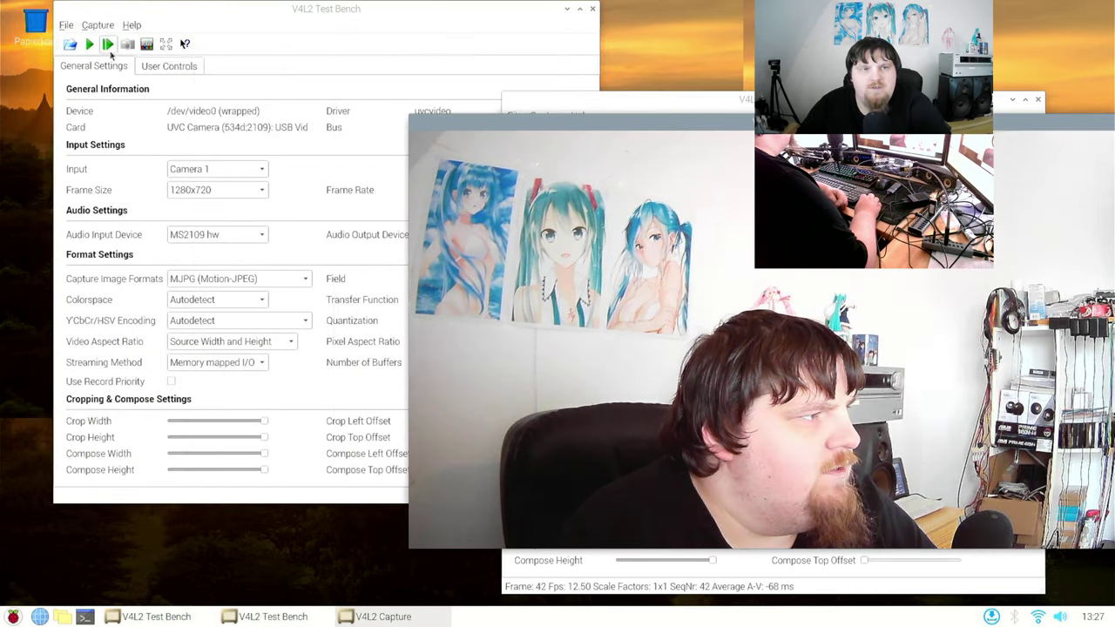
- Preview the video0 capture card's MJPG signal alongside the camera preview and close the capture card's preview window
{"action": "left_click", "coordinate": [90, 43]}
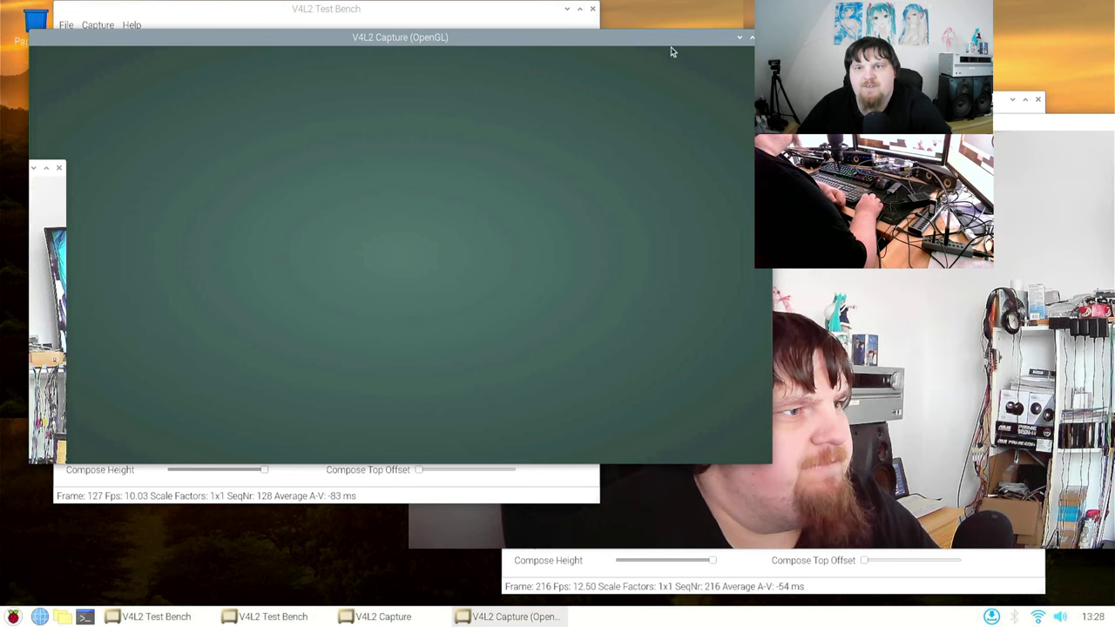
{"action": "left_click_drag", "start_coordinate": [660, 40], "coordinate": [618, 66]}
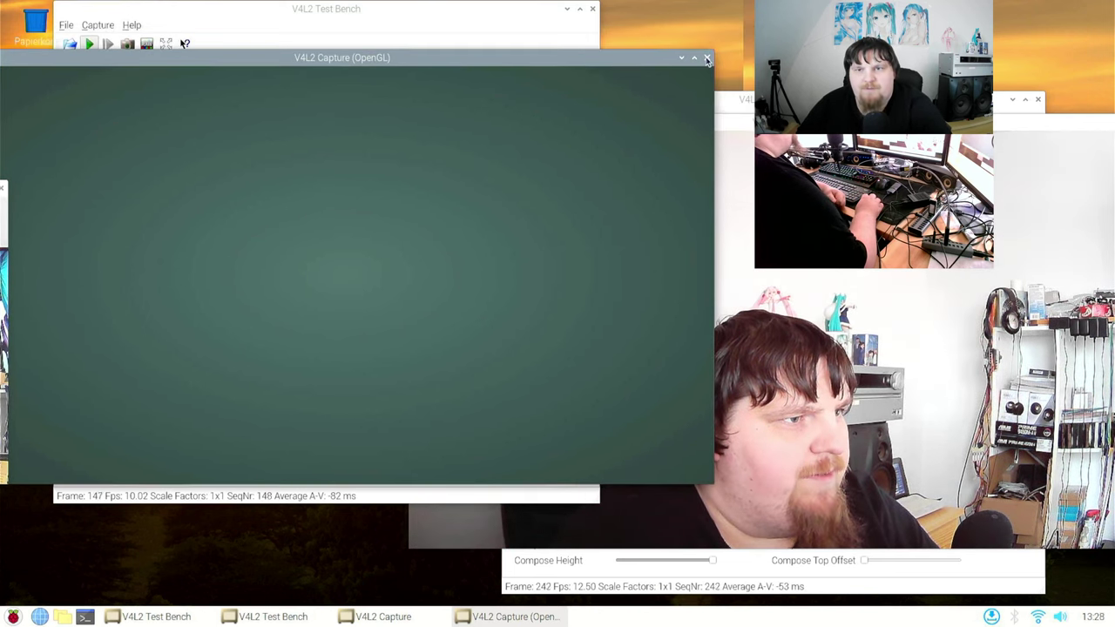
{"action": "left_click", "coordinate": [707, 58]}
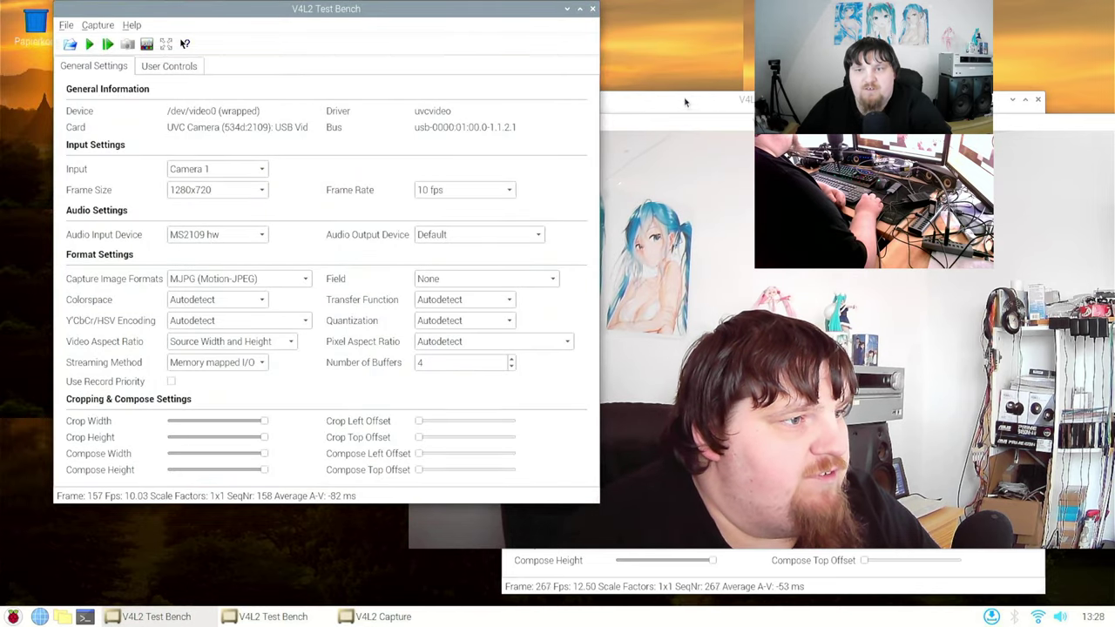
- Bring the camera preview fully into view, then close it along with both test bench windows
{"action": "left_click", "coordinate": [644, 124]}
{"action": "left_click_drag", "start_coordinate": [644, 123], "coordinate": [278, 91]}
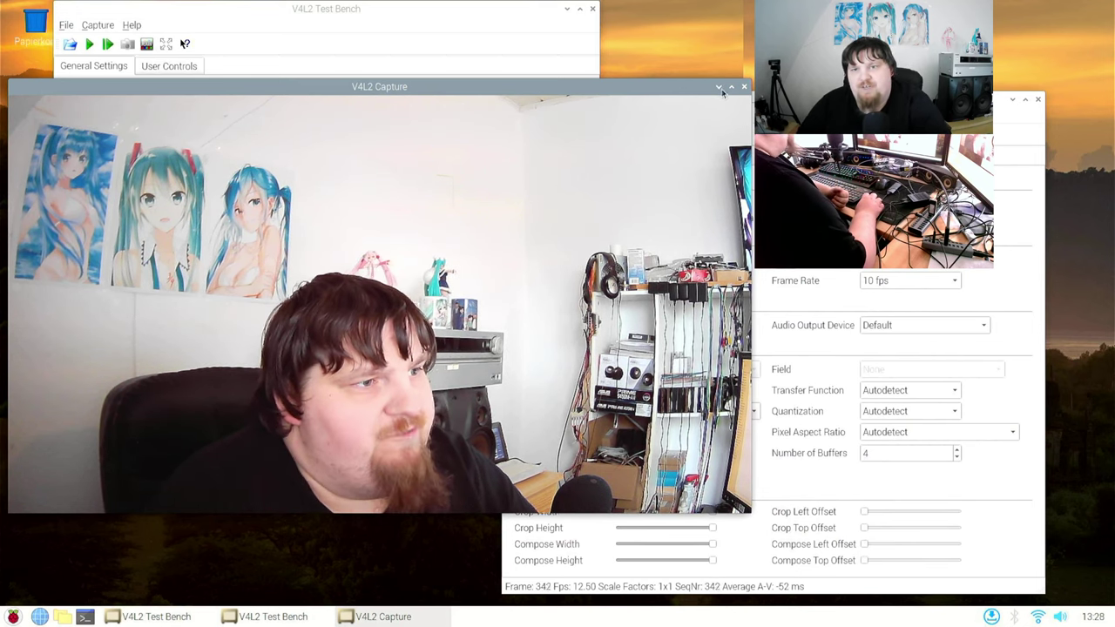
{"action": "left_click", "coordinate": [745, 87]}
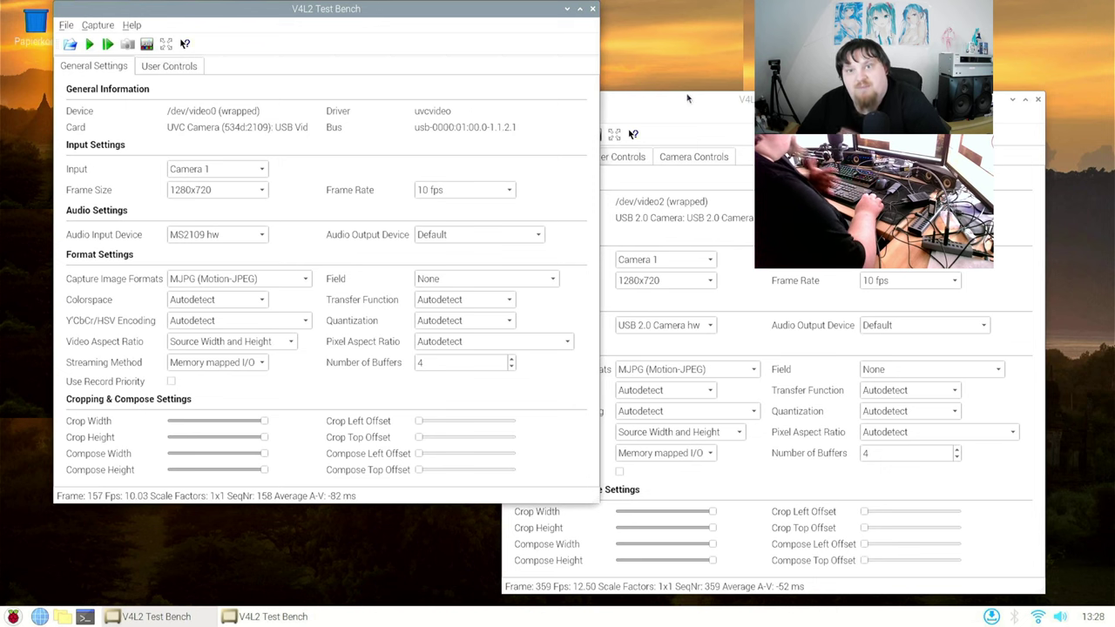
{"action": "left_click", "coordinate": [592, 10]}
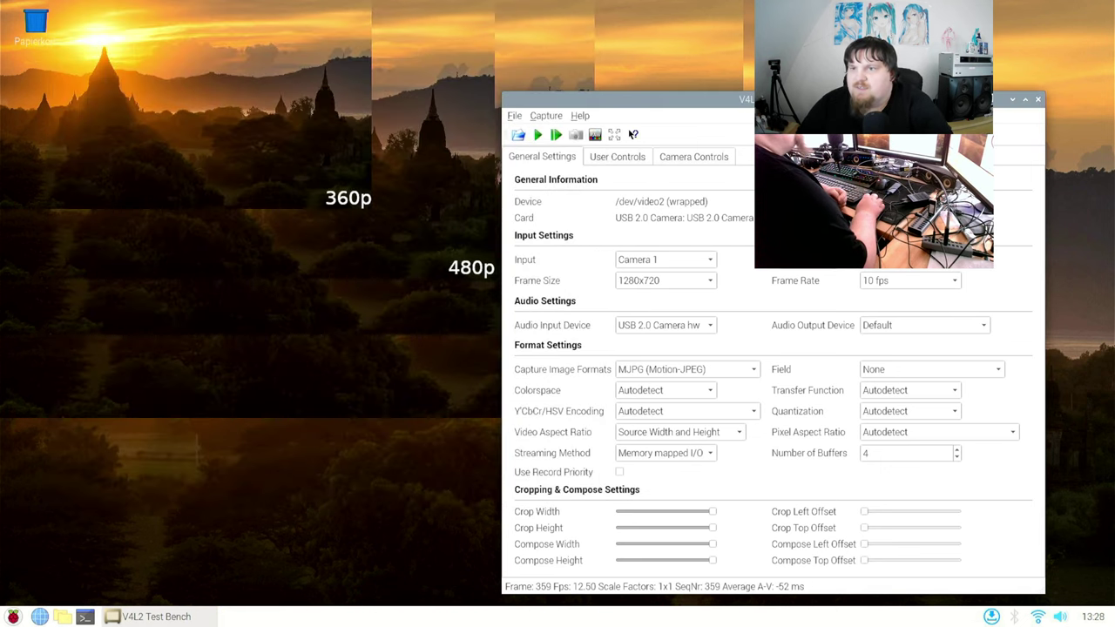
{"action": "left_click", "coordinate": [1037, 99]}
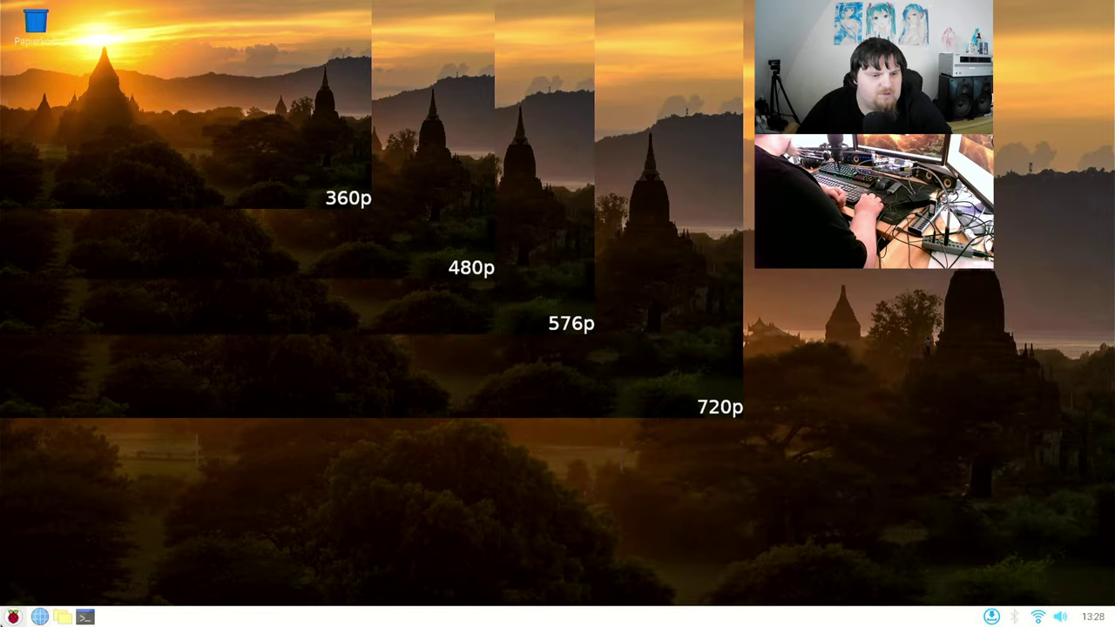
- Try to launch OBS Studio from the desktop's entertainment media applications
{"action": "left_click", "coordinate": [13, 617]}
{"action": "mouse_move", "coordinate": [105, 407]}
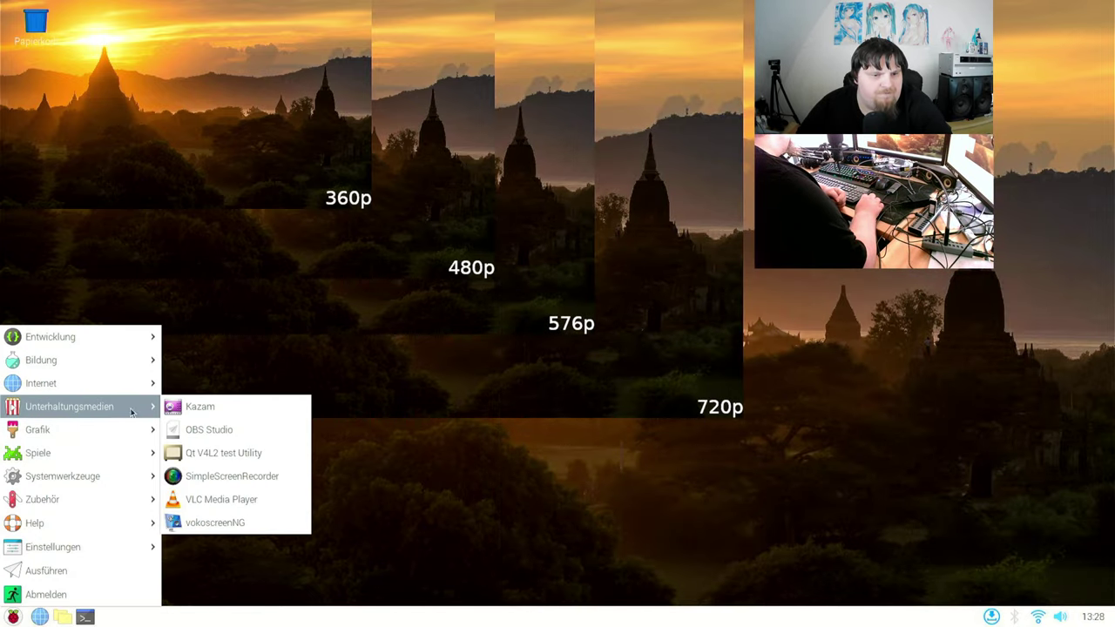
{"action": "left_click", "coordinate": [219, 430]}
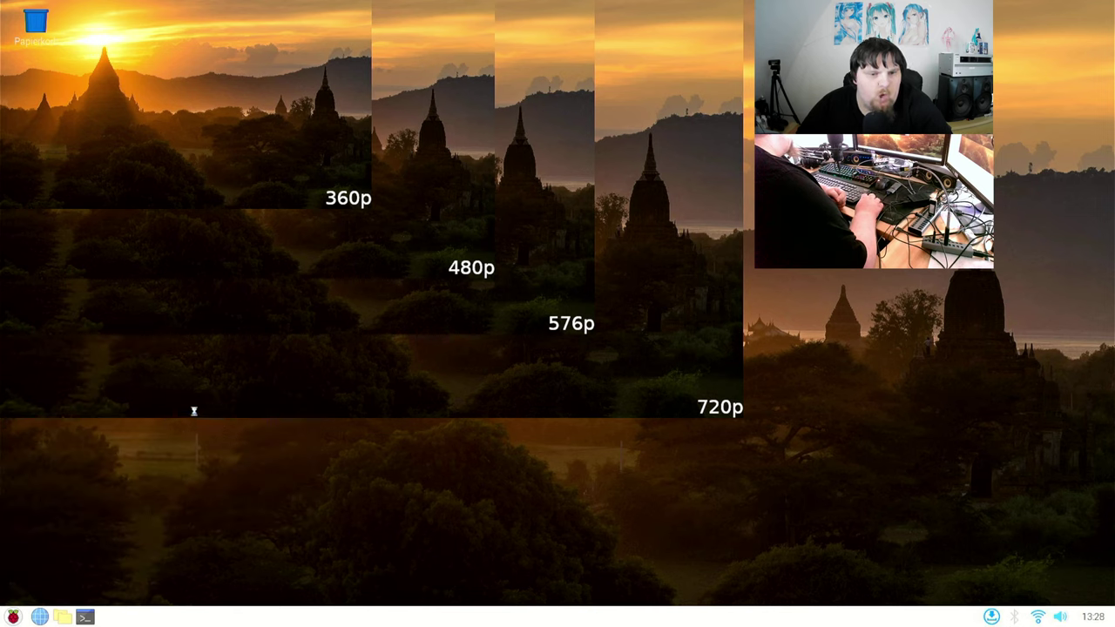
{"action": "left_click", "coordinate": [669, 297]}
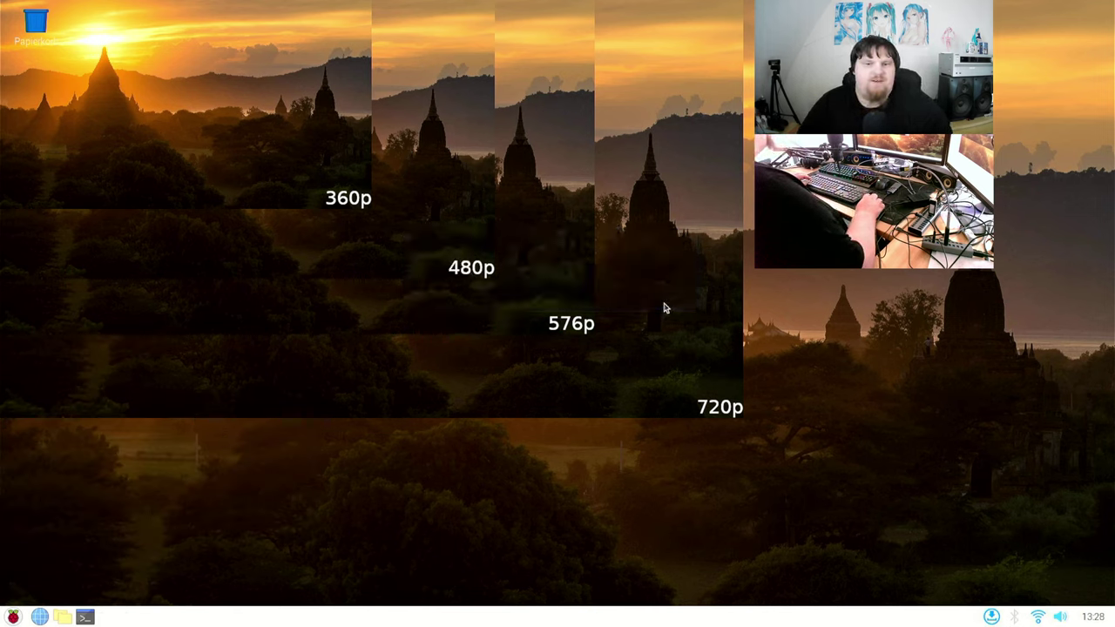
- Open a terminal and run xrandr --output HDMI-2 --pos 0x0 to reposition the second HDMI output
{"action": "left_click", "coordinate": [84, 617]}
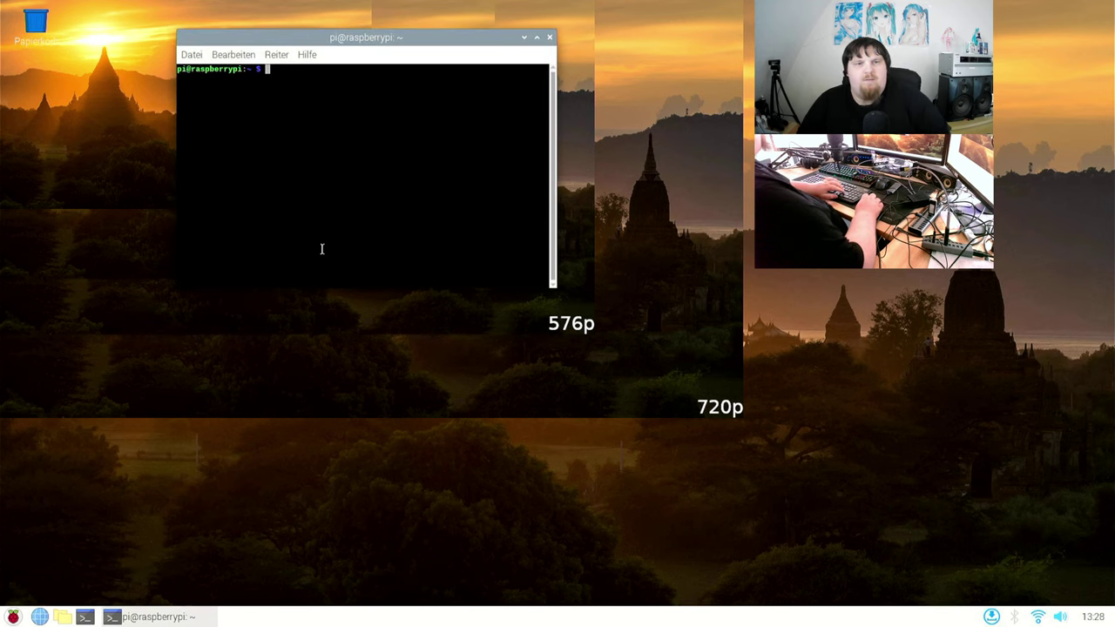
{"action": "type", "text": "xrandr --output HDMI-2 --pos 0x0"}
{"action": "key", "text": "Return"}
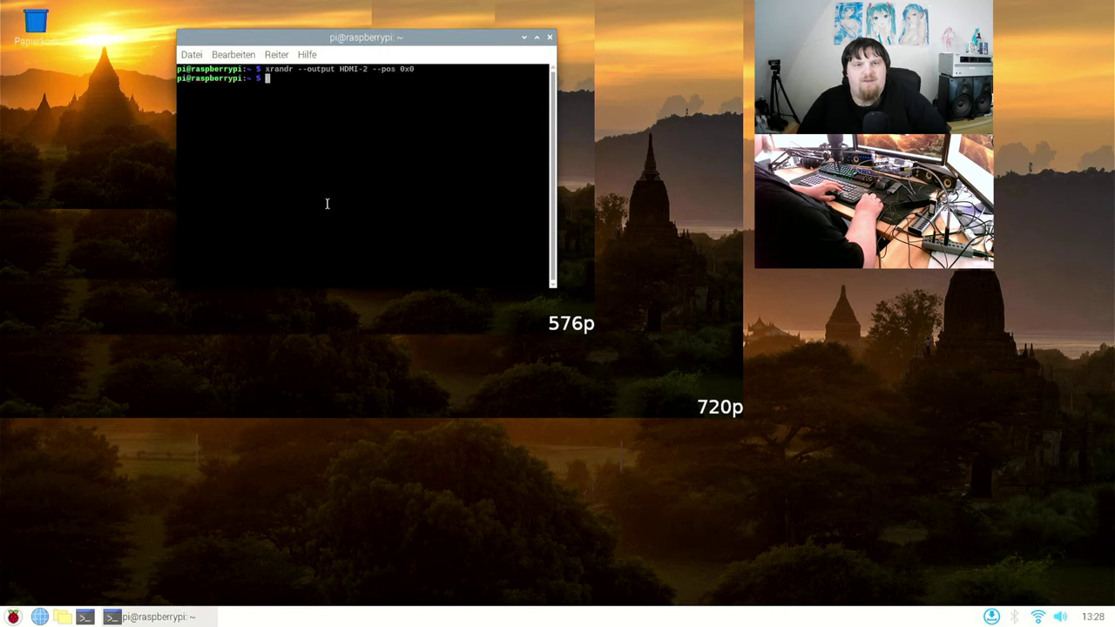
{"action": "key", "text": "Up"}
{"action": "key", "text": "Up"}
{"action": "key", "text": "Down"}
{"action": "key", "text": "Up"}
{"action": "key", "text": "Up"}
{"action": "key", "text": "Up"}
{"action": "key", "text": "Up"}
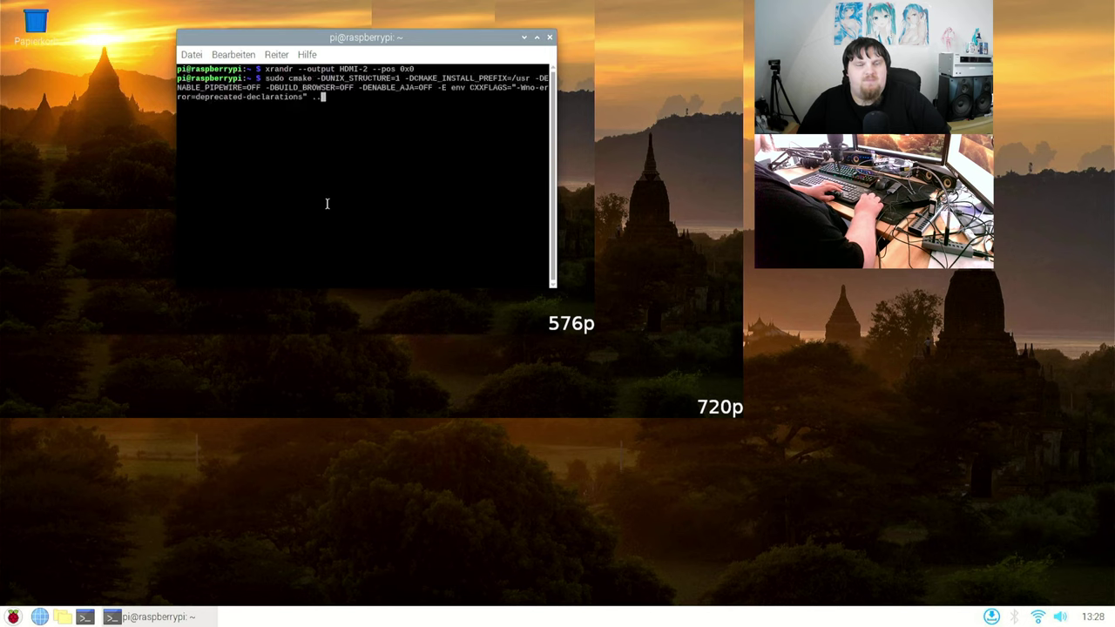
{"action": "key", "text": "ctrl+c"}
- Find the OBS launch command in the shell history by searching for obs and run it
{"action": "key", "text": "ctrl+r"}
{"action": "type", "text": "obs"}
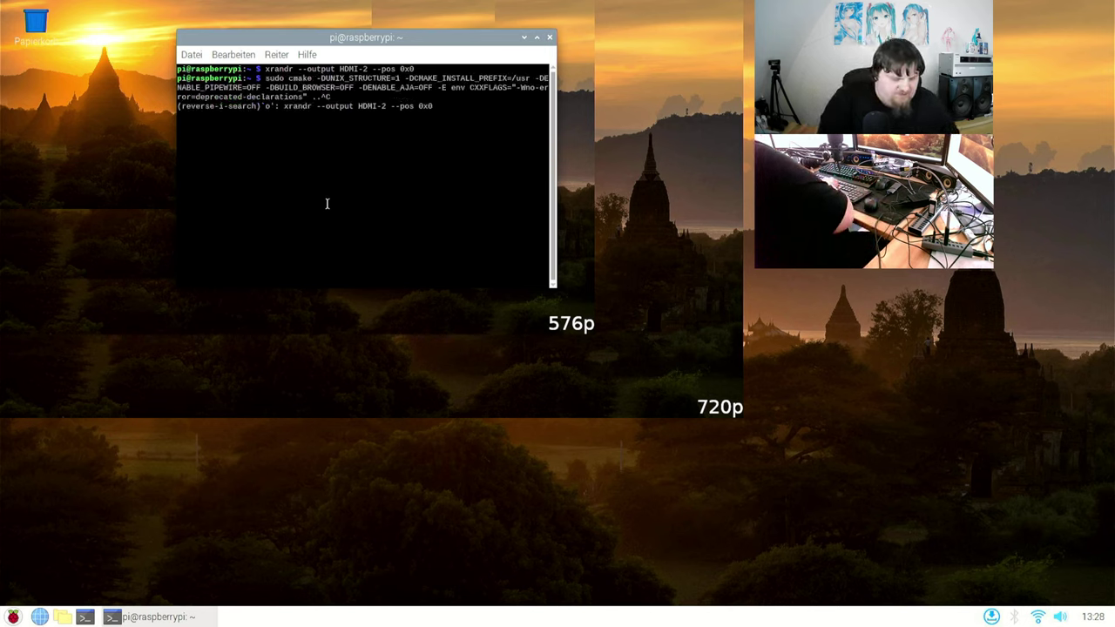
{"action": "key", "text": "ctrl+r"}
{"action": "key", "text": "ctrl+r"}
{"action": "key", "text": "ctrl+r"}
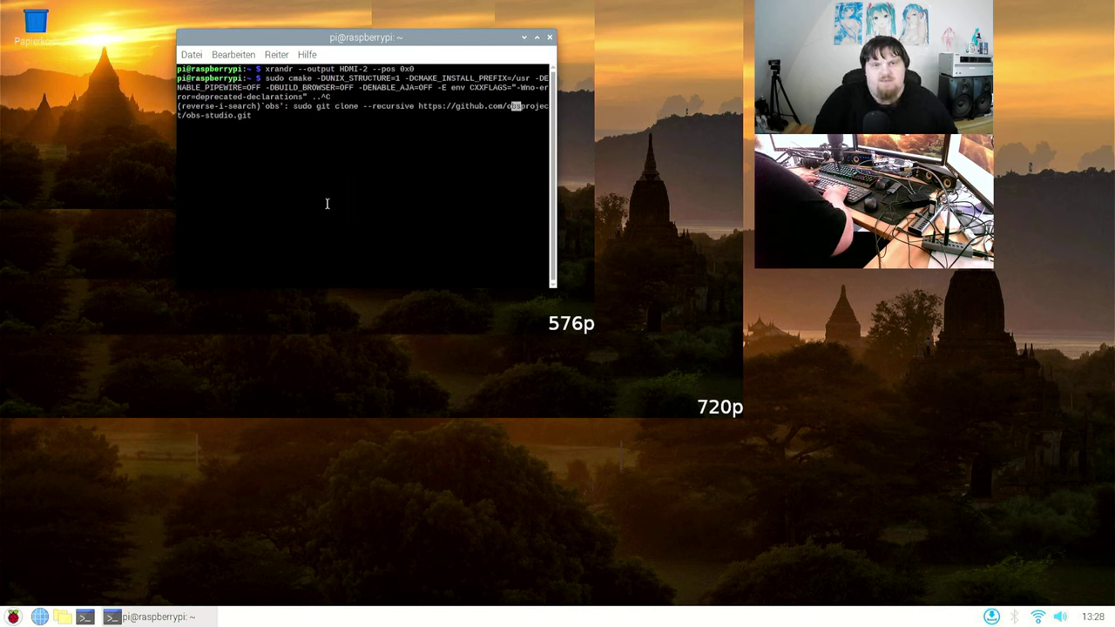
{"action": "key", "text": "Return"}
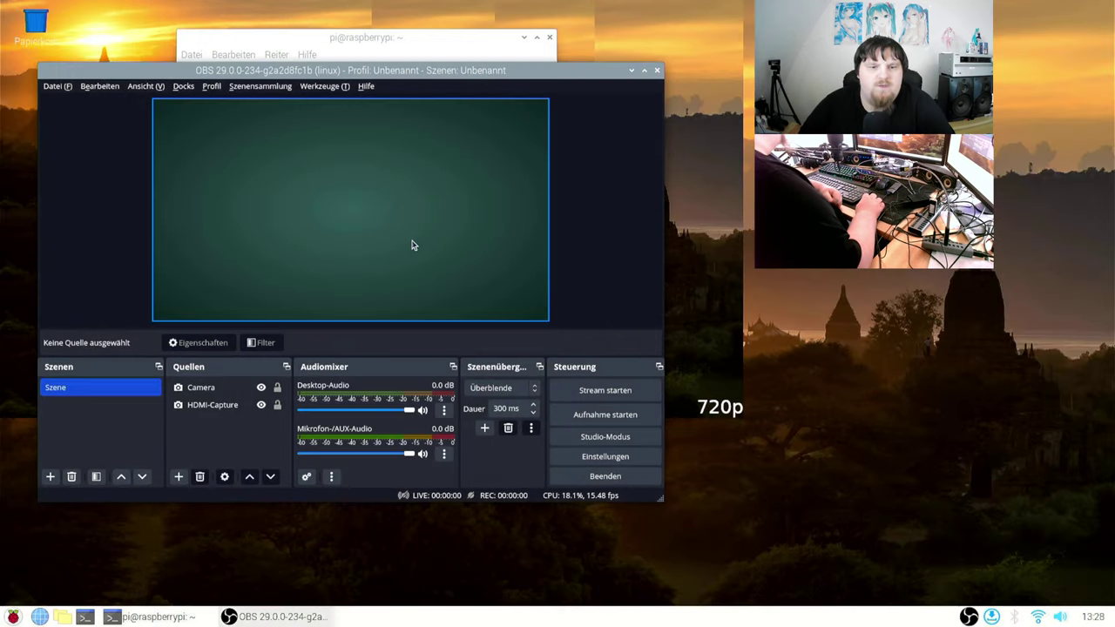
- Set the Camera source's video format to Motion-JPEG and accept its properties
{"action": "left_click", "coordinate": [206, 392]}
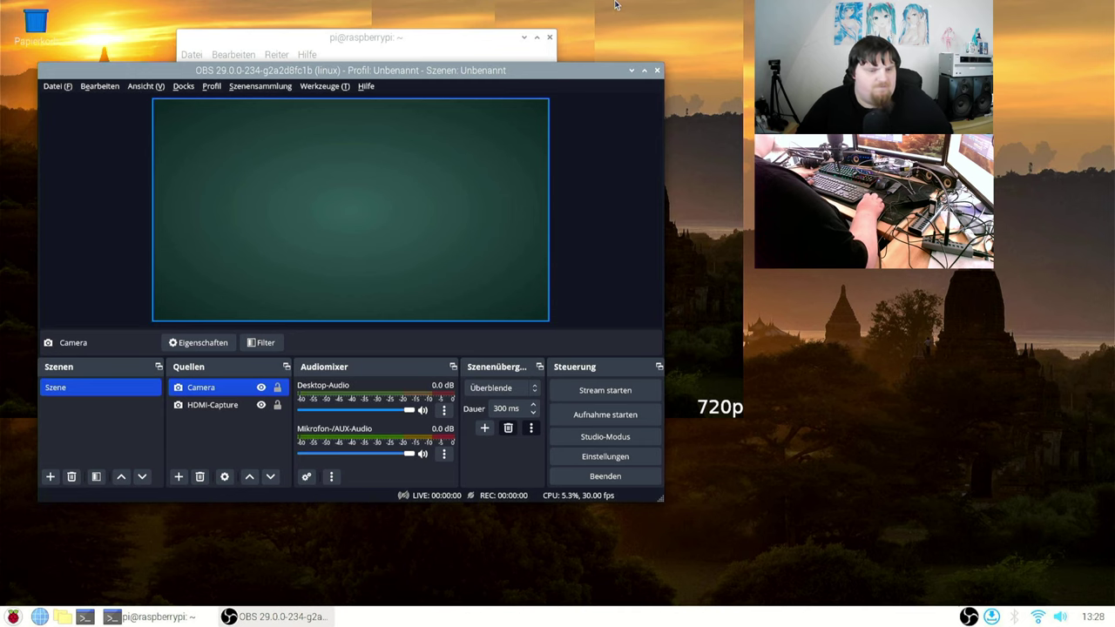
{"action": "left_click", "coordinate": [199, 344]}
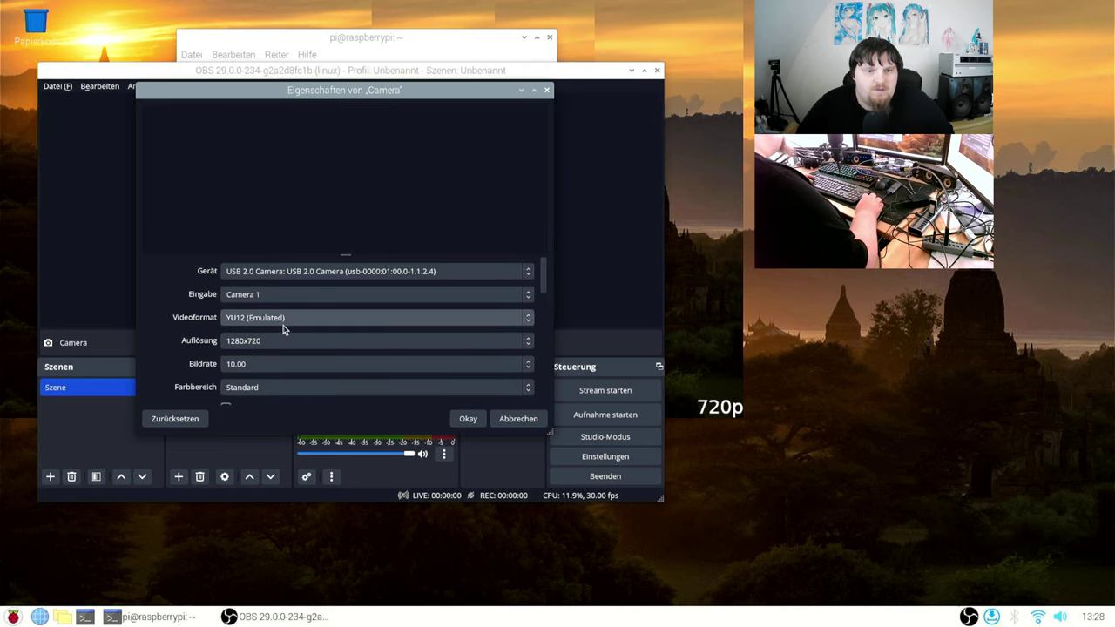
{"action": "left_click", "coordinate": [286, 319]}
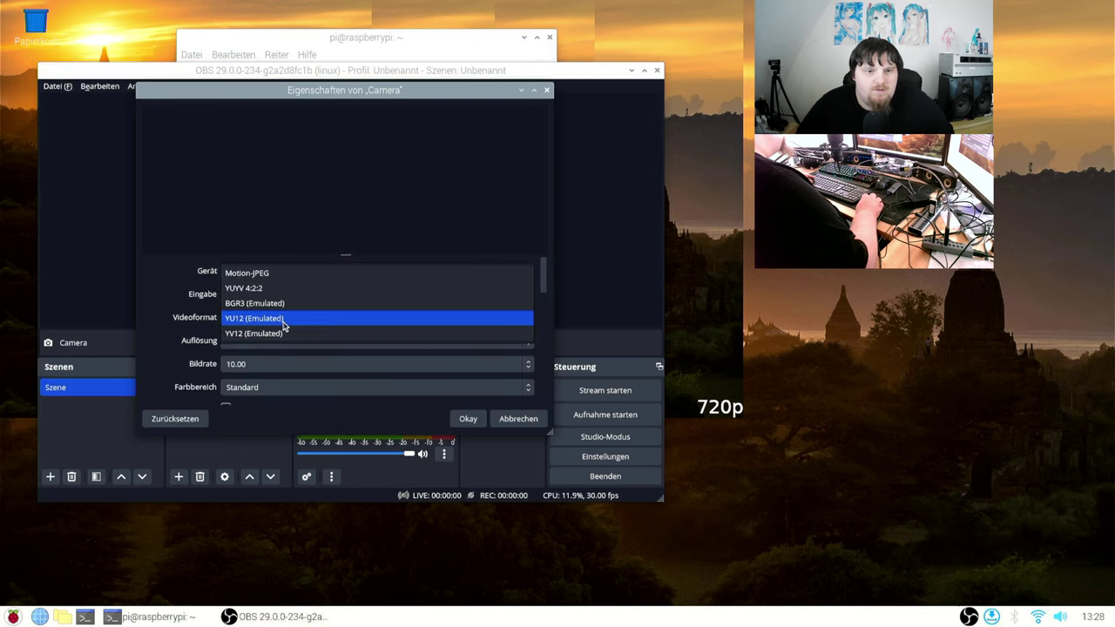
{"action": "left_click", "coordinate": [305, 275]}
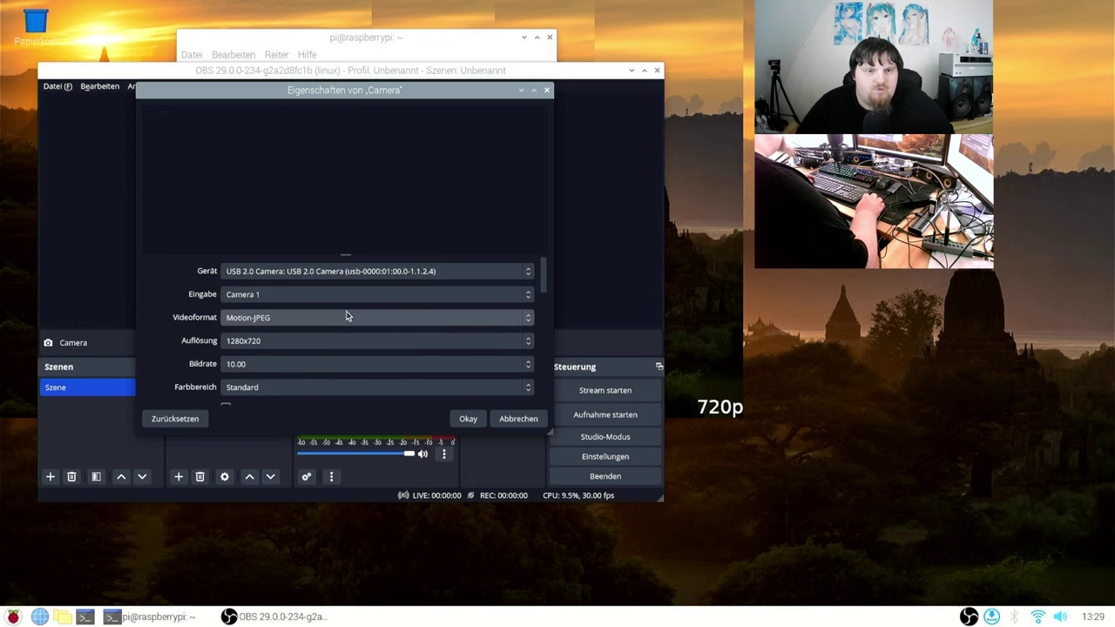
{"action": "left_click", "coordinate": [461, 419]}
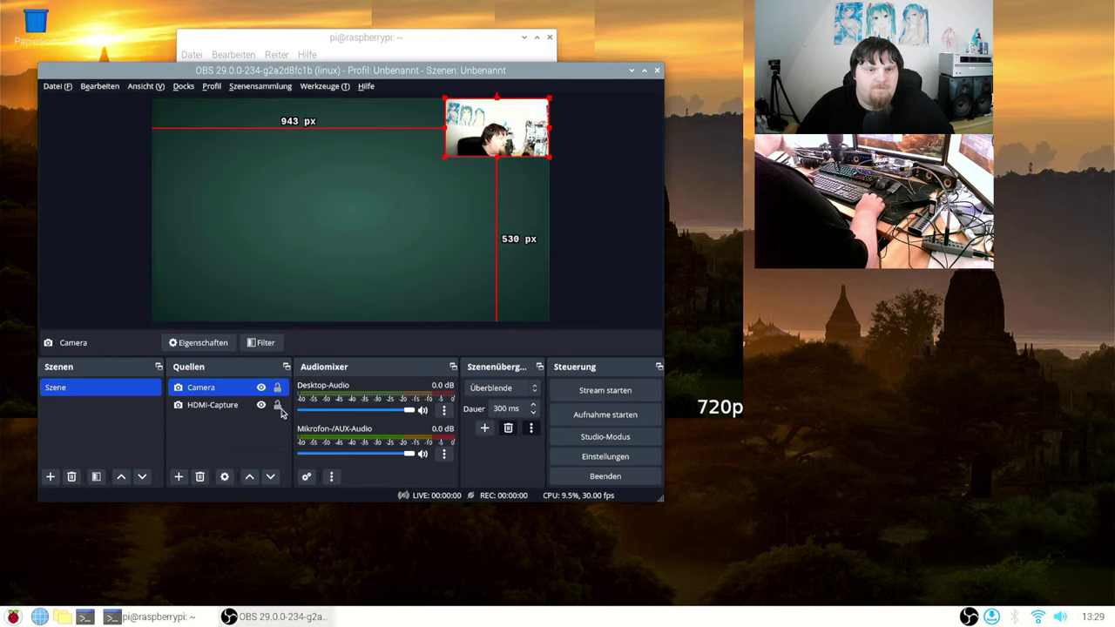
- Recheck the video format, resolution and frame rate in the Camera source's properties
{"action": "left_click", "coordinate": [197, 342]}
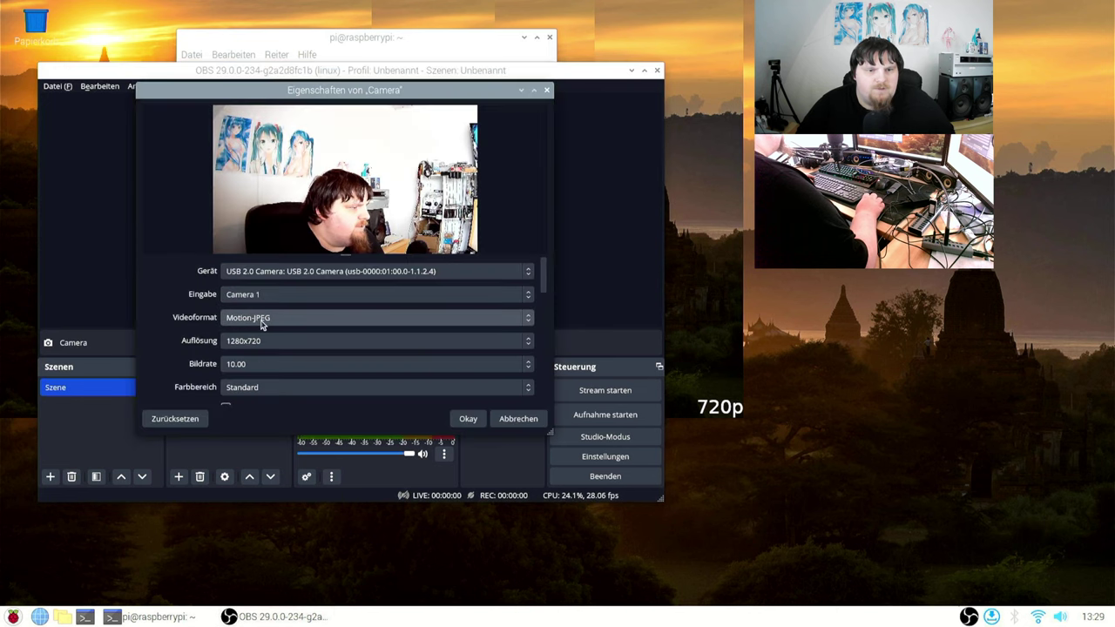
{"action": "left_click", "coordinate": [253, 319]}
{"action": "left_click", "coordinate": [262, 320]}
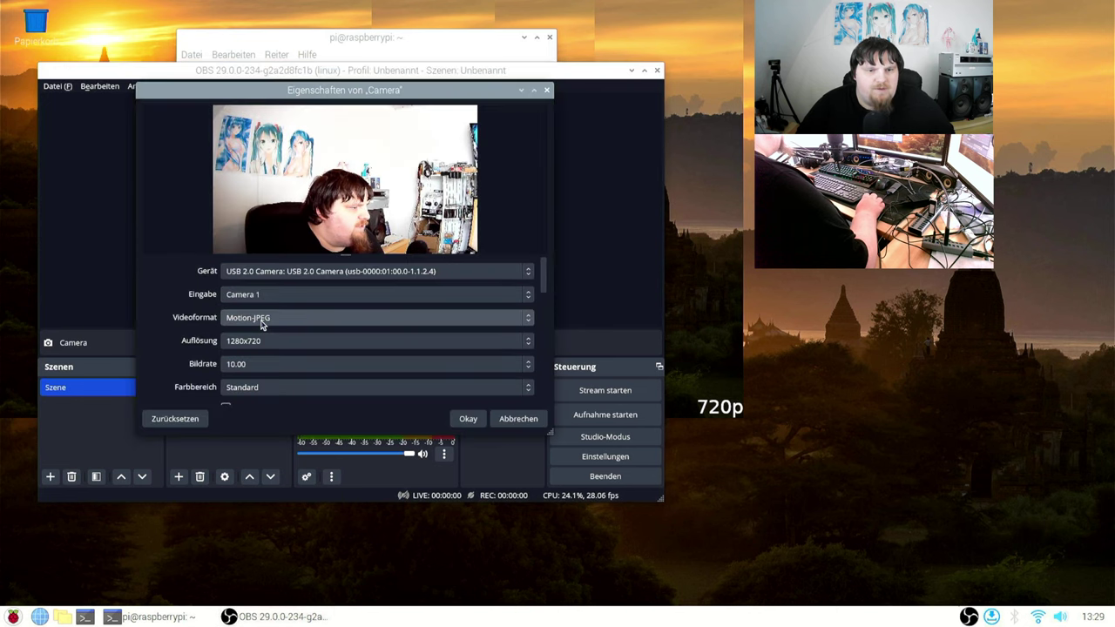
{"action": "left_click", "coordinate": [466, 421]}
{"action": "left_click", "coordinate": [239, 407]}
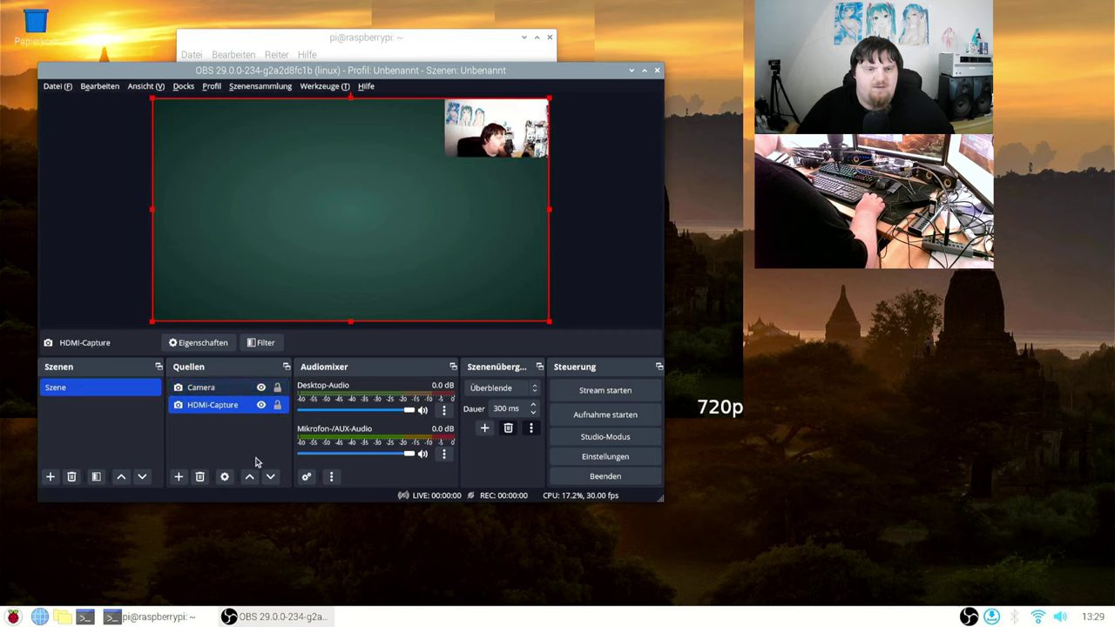
{"action": "left_click", "coordinate": [217, 390], "text": "ctrl"}
{"action": "left_click", "coordinate": [218, 406]}
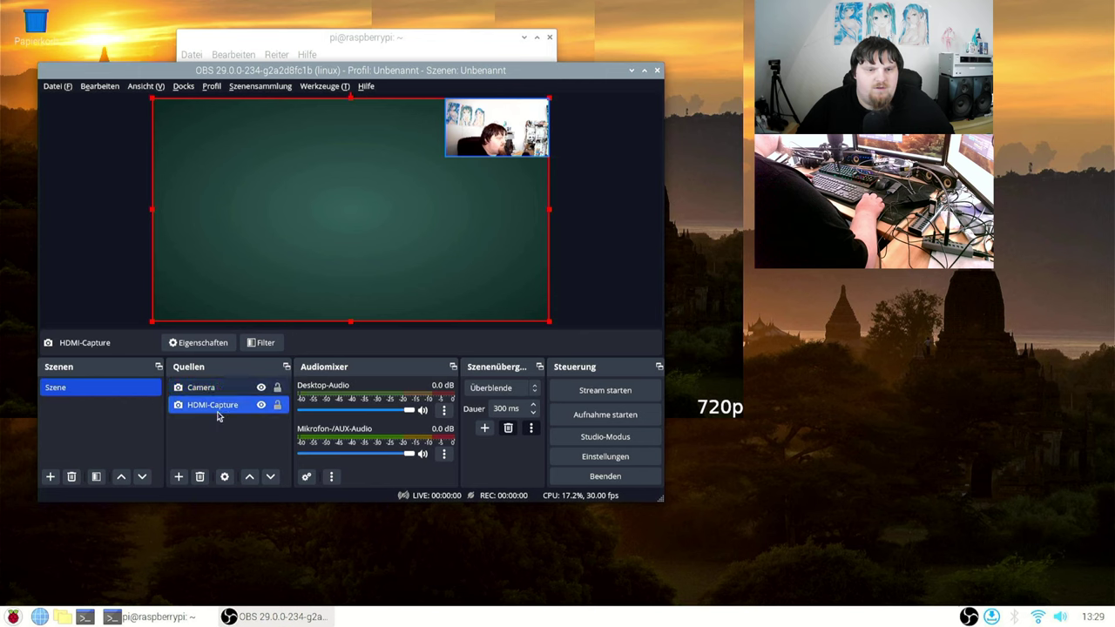
{"action": "left_click", "coordinate": [219, 406], "text": "ctrl"}
{"action": "left_click", "coordinate": [219, 389]}
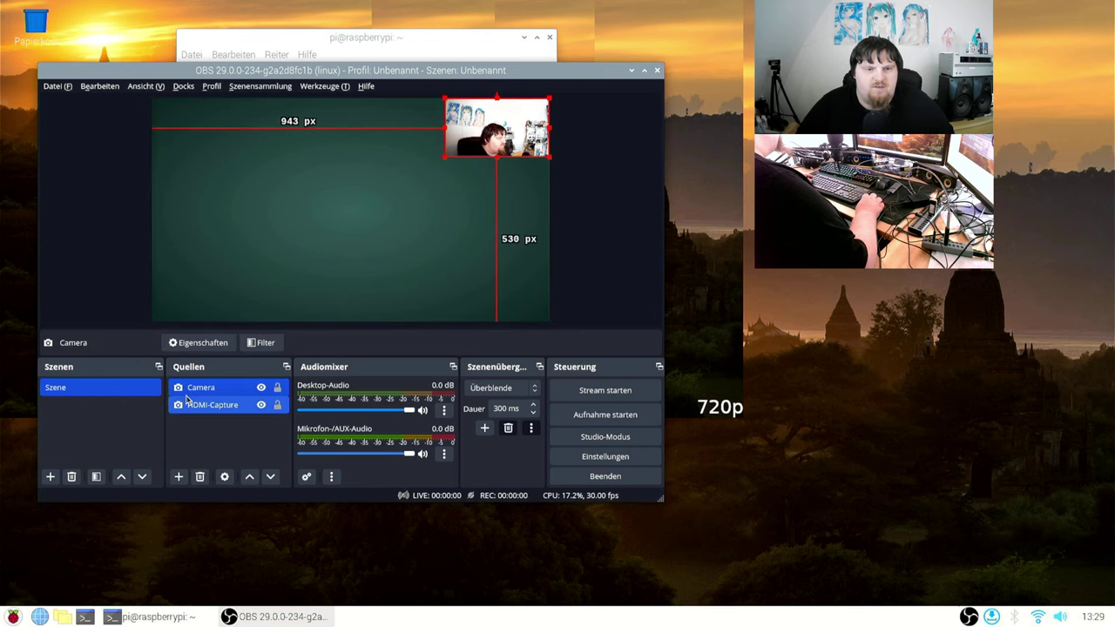
{"action": "left_click", "coordinate": [199, 342]}
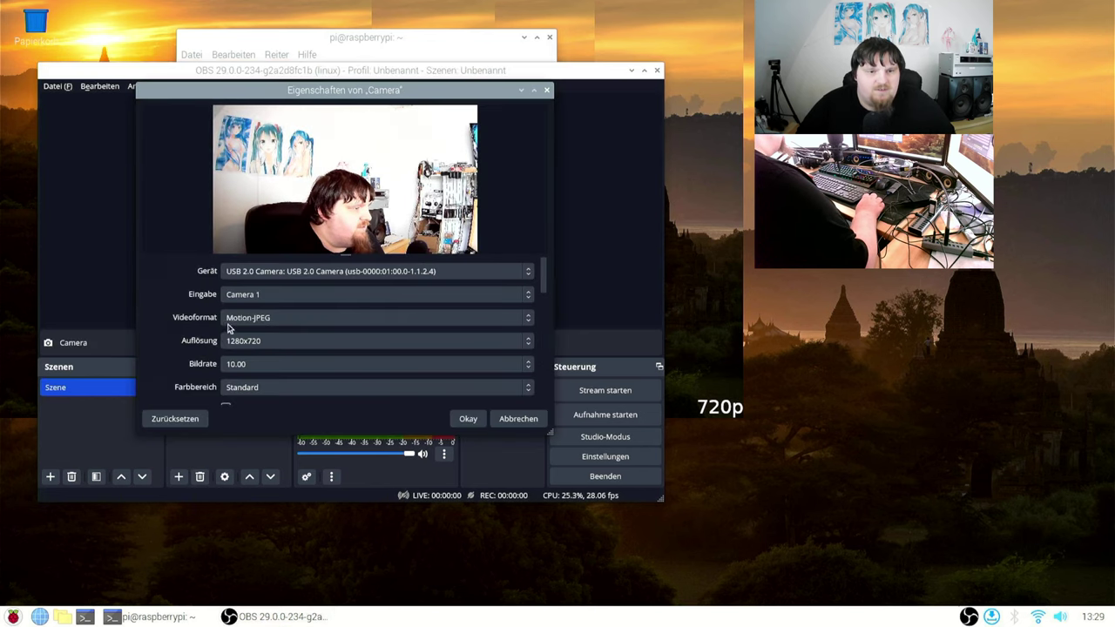
{"action": "left_click", "coordinate": [468, 419]}
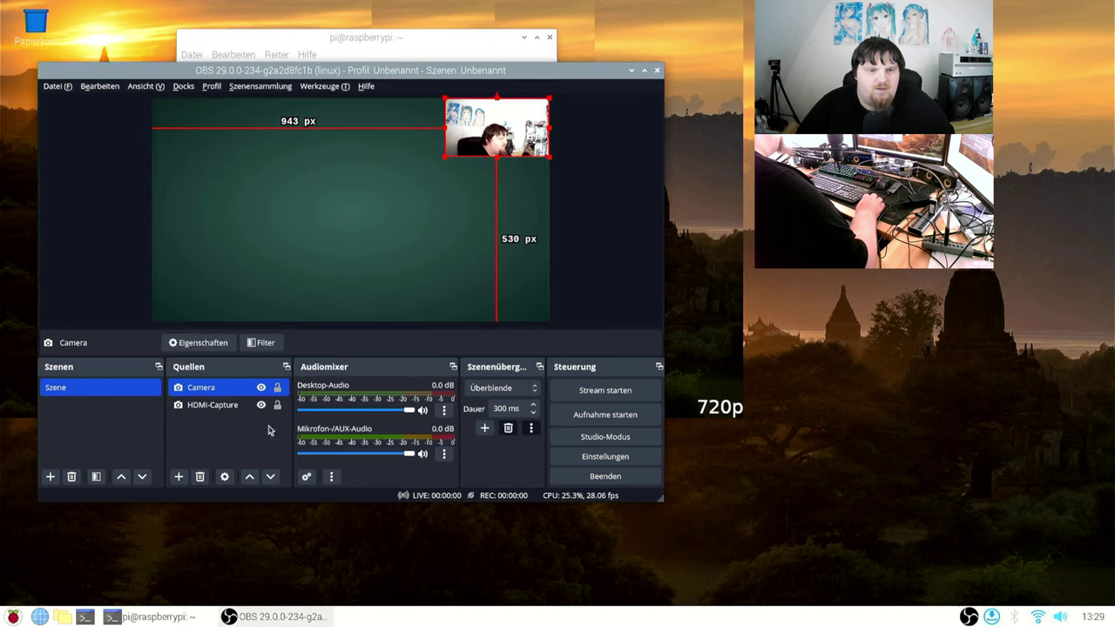
- Set the HDMI-Capture source's video format to Motion-JPEG and accept its properties
{"action": "left_click", "coordinate": [209, 405]}
{"action": "left_click", "coordinate": [193, 433]}
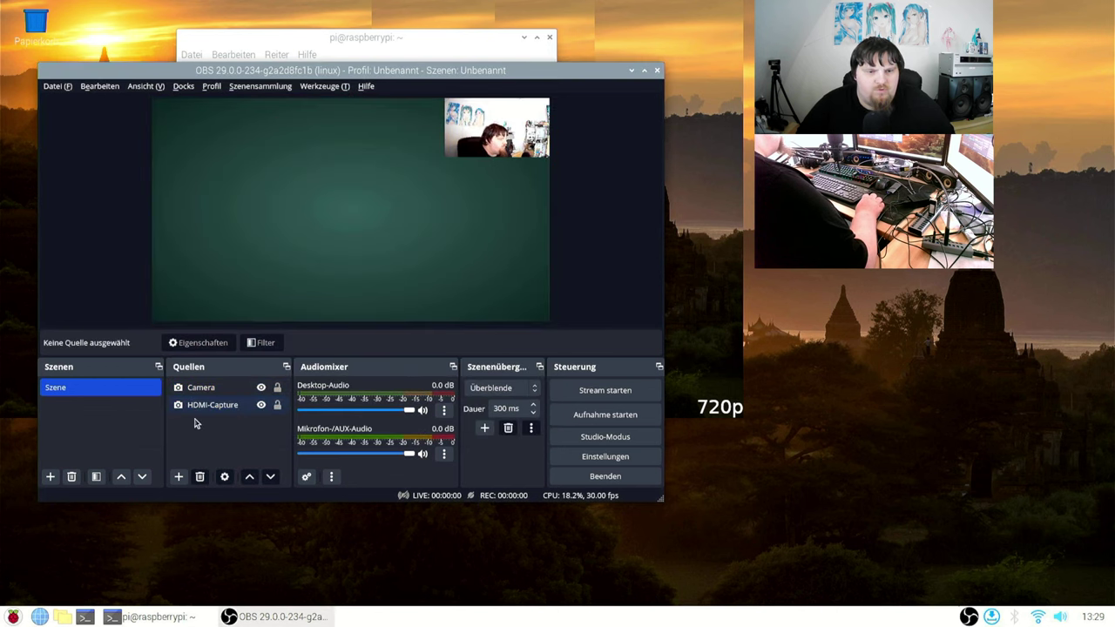
{"action": "left_click", "coordinate": [199, 406]}
{"action": "left_click", "coordinate": [195, 345]}
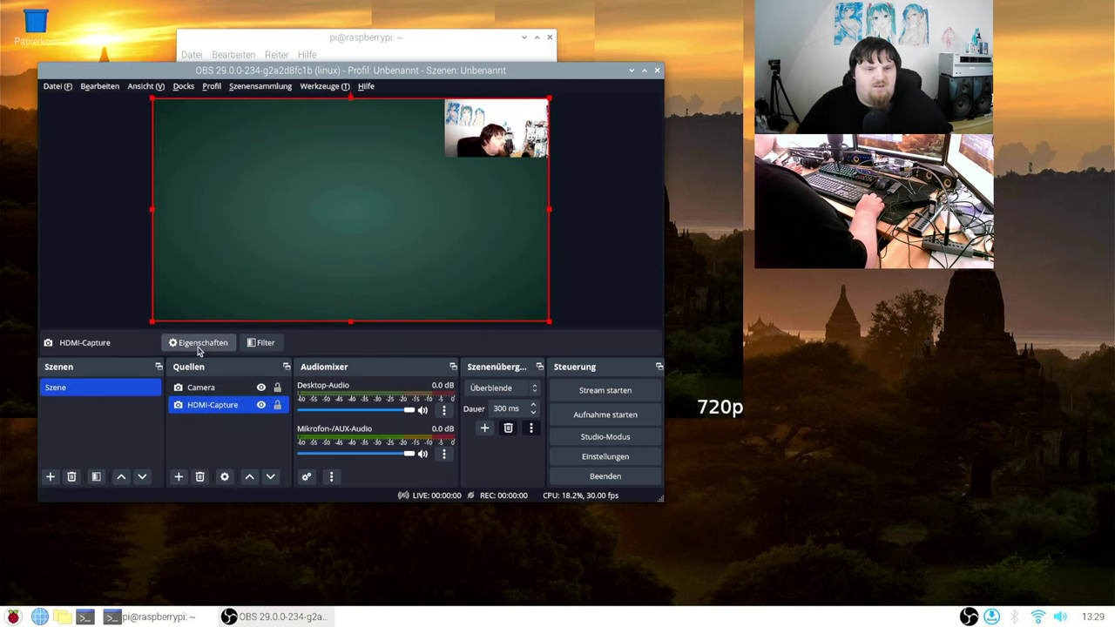
{"action": "left_click", "coordinate": [243, 322]}
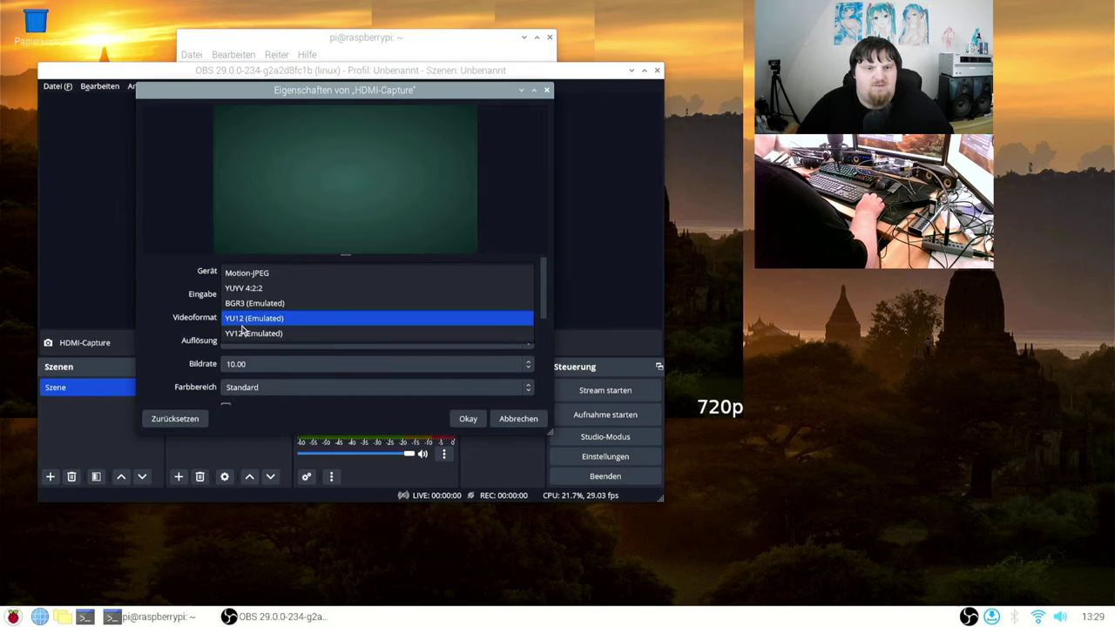
{"action": "left_click", "coordinate": [283, 271]}
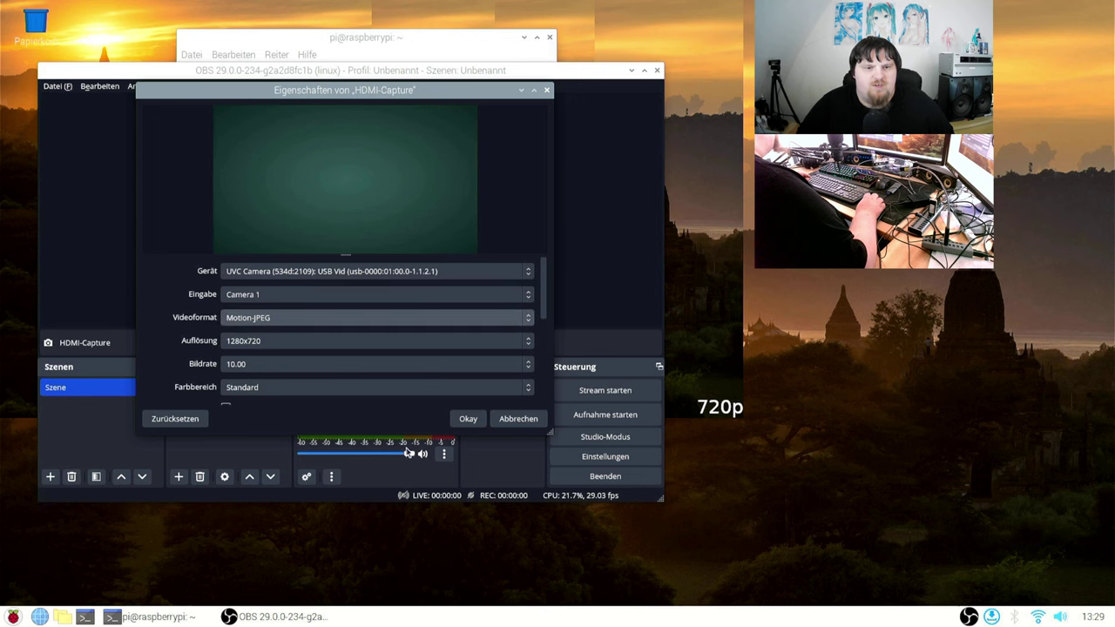
{"action": "left_click", "coordinate": [466, 419]}
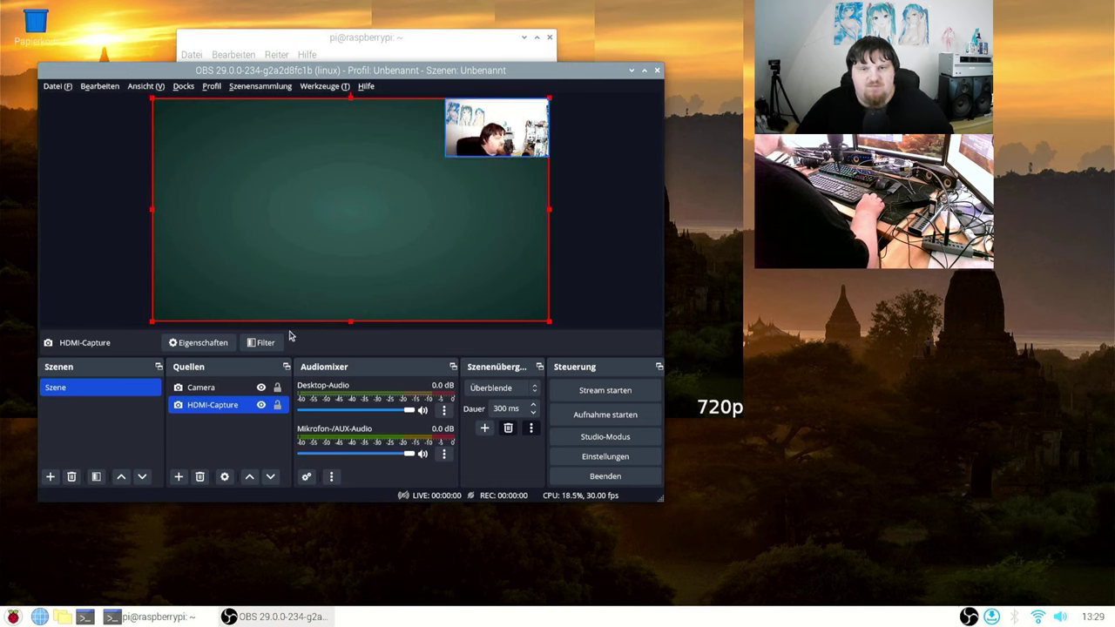
- Open a second terminal, rerun xrandr --output HDMI-2 --pos 0x0 to reposition the second HDMI output, and close that terminal
{"action": "left_click", "coordinate": [416, 33]}
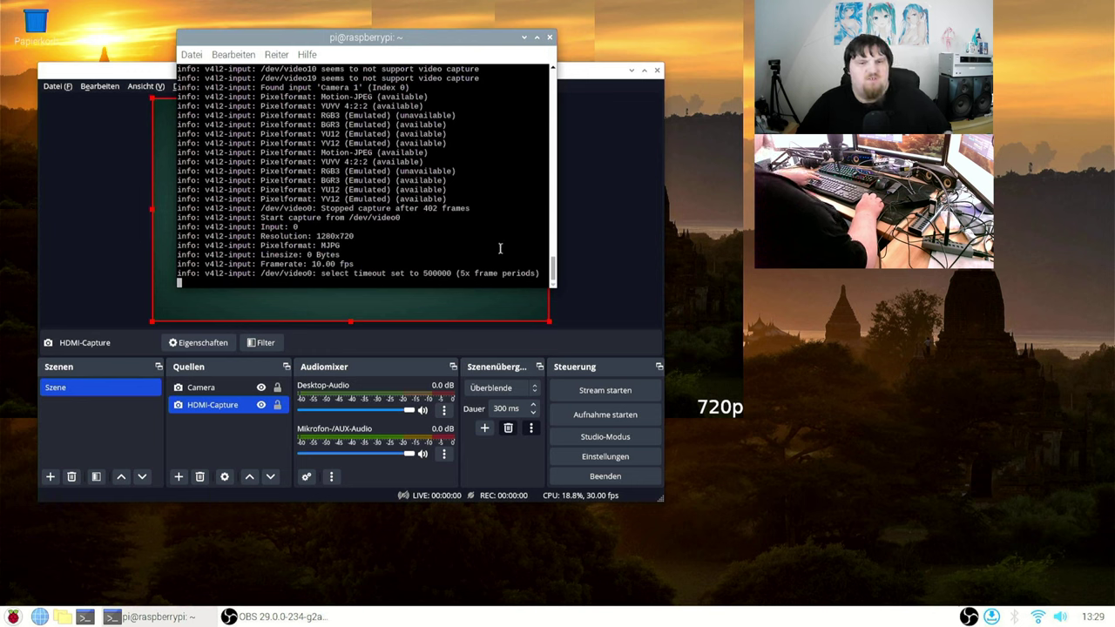
{"action": "key", "text": "ctrl+alt+t"}
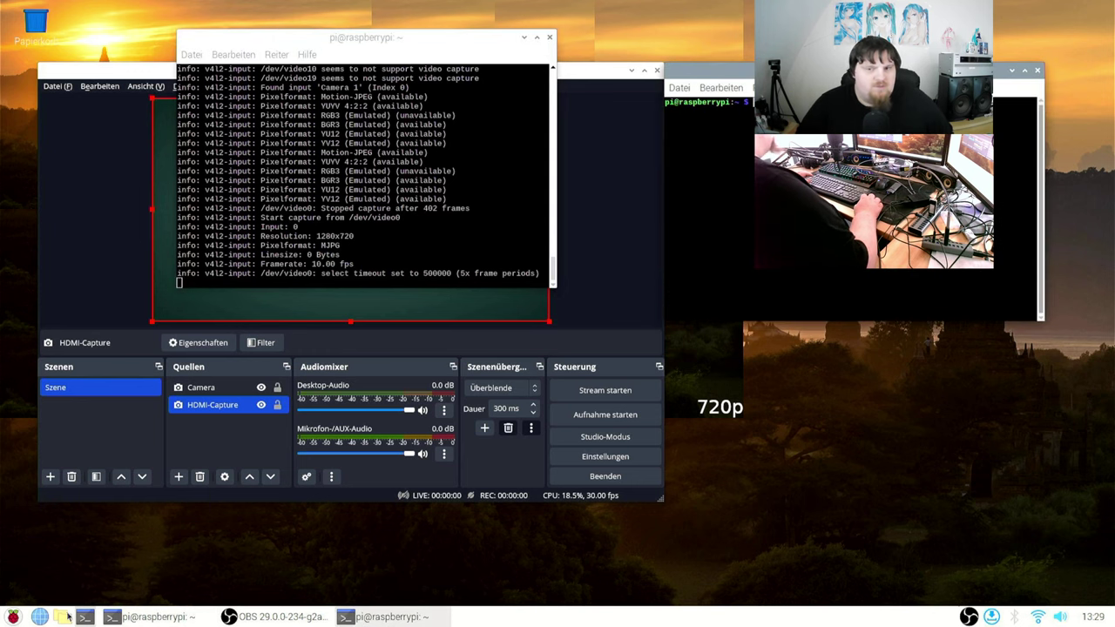
{"action": "left_click_drag", "start_coordinate": [705, 75], "coordinate": [364, 178]}
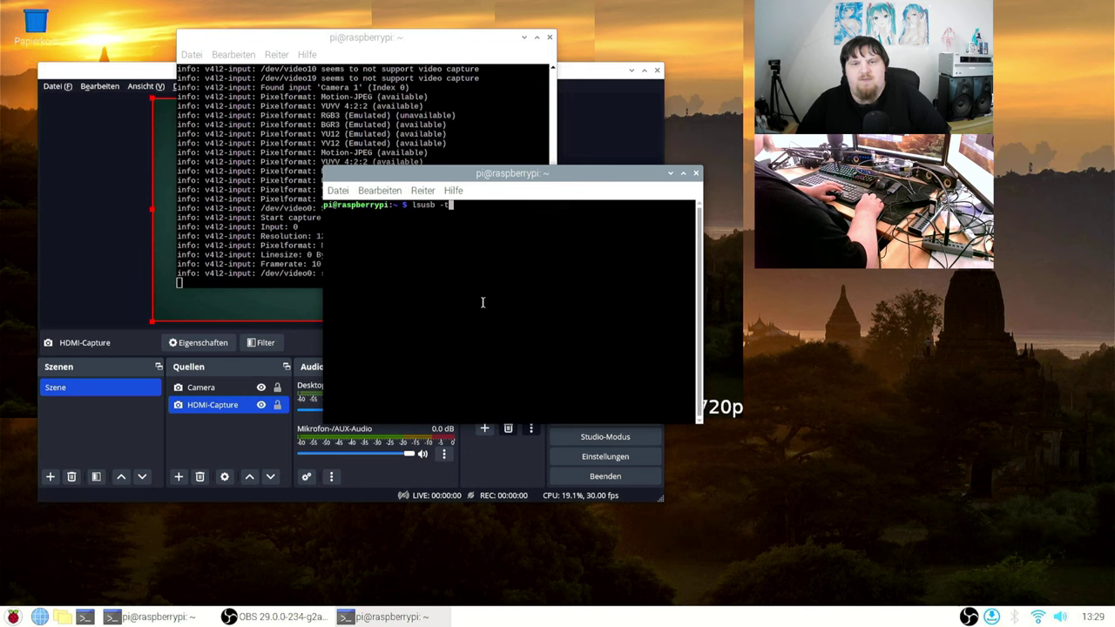
{"action": "key", "text": "Up"}
{"action": "key", "text": "Return"}
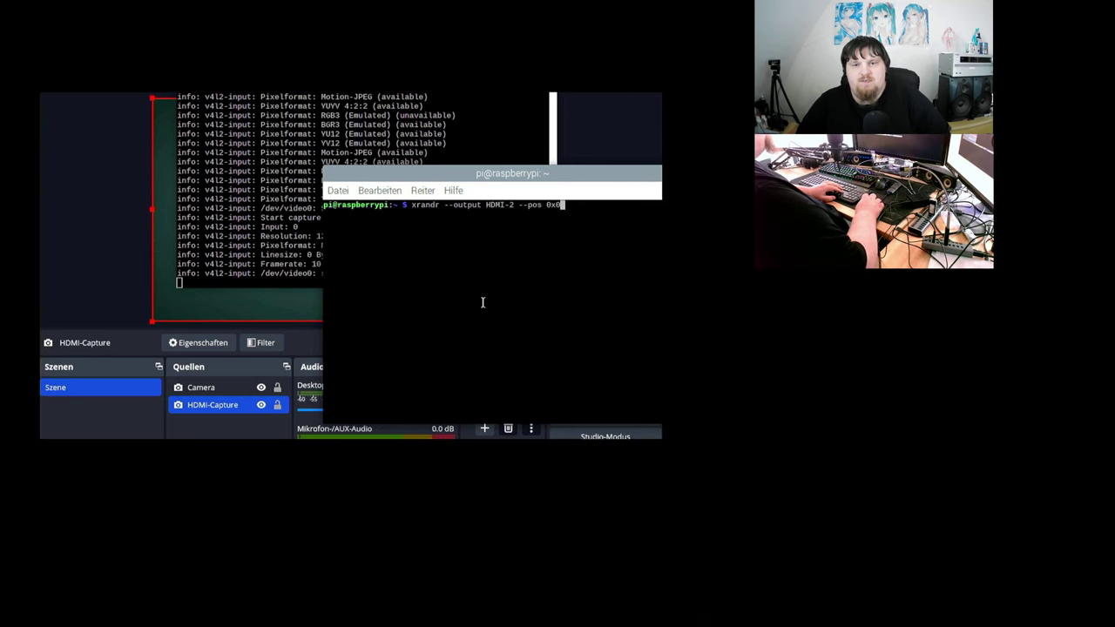
{"action": "key", "text": "ctrl+d"}
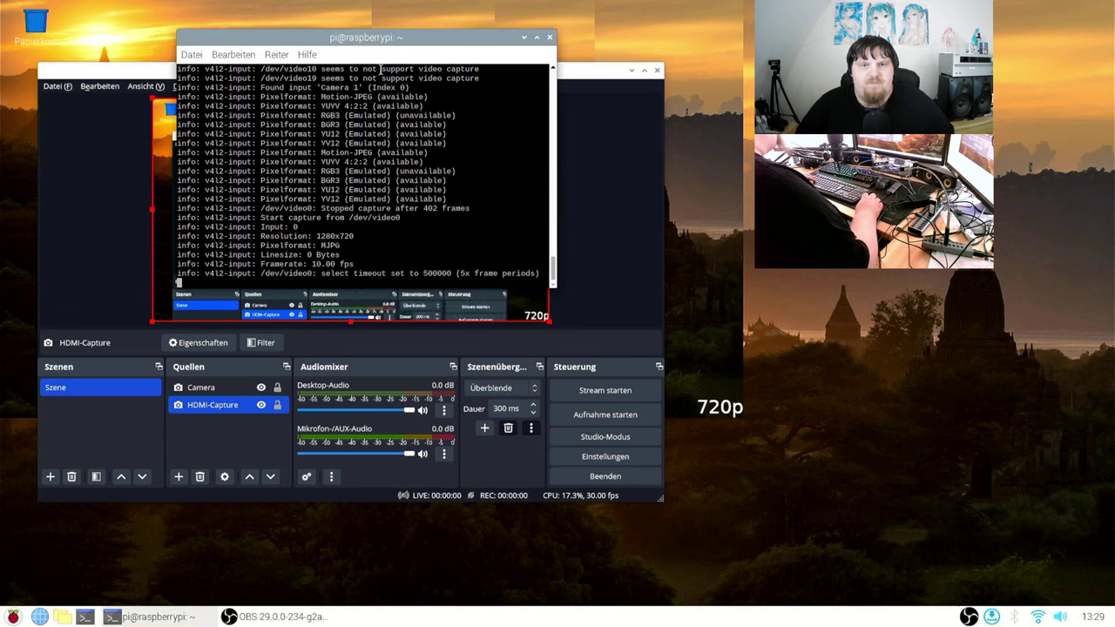
- Launch GKrellM System Monitor from the system tools
{"action": "left_click", "coordinate": [13, 617]}
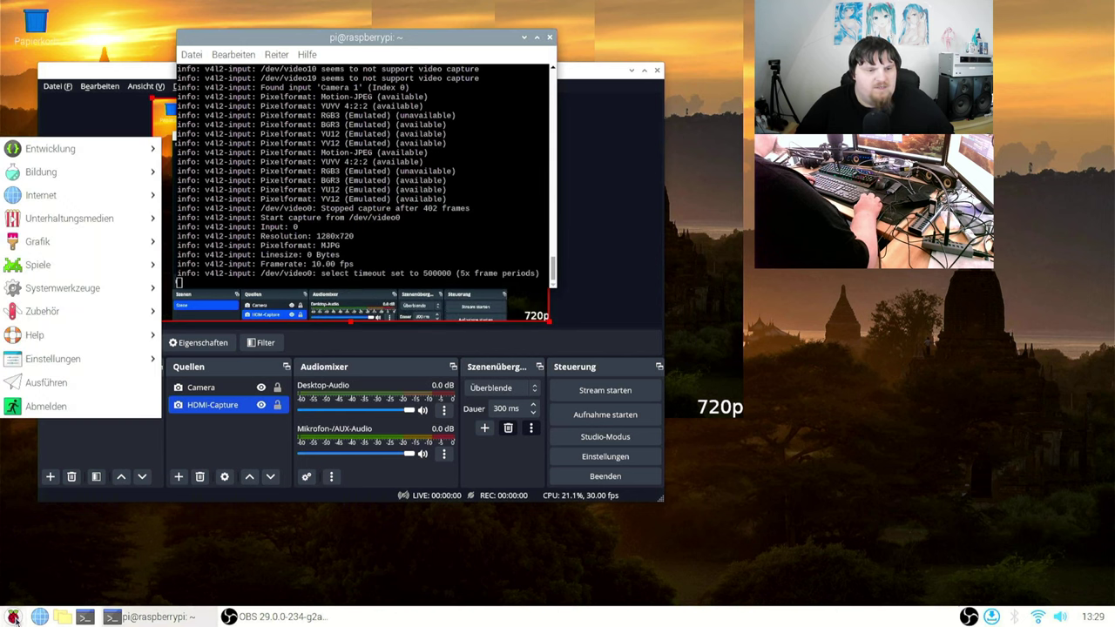
{"action": "mouse_move", "coordinate": [130, 288]}
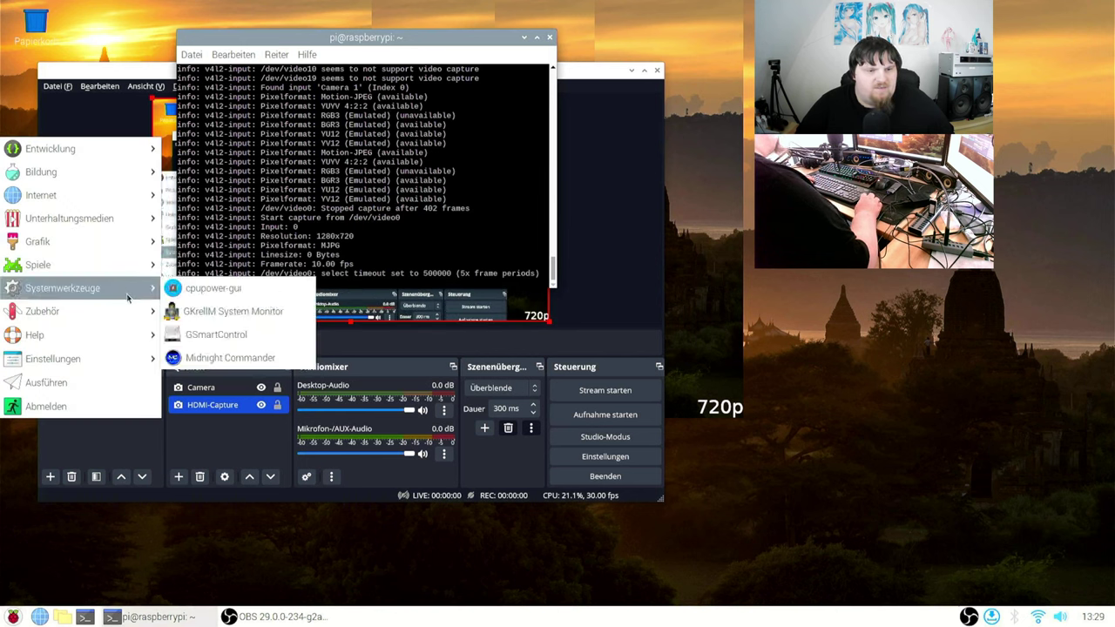
{"action": "left_click", "coordinate": [222, 316]}
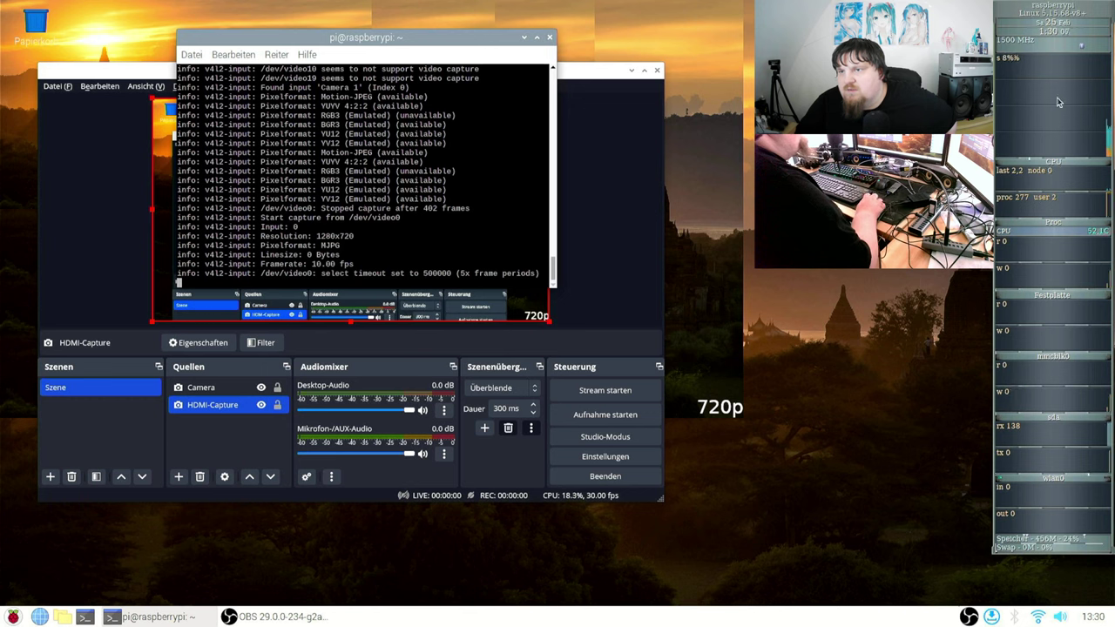
- Open the GKrellM configuration and show the setup options of the CPU monitor
{"action": "right_click", "coordinate": [1026, 8]}
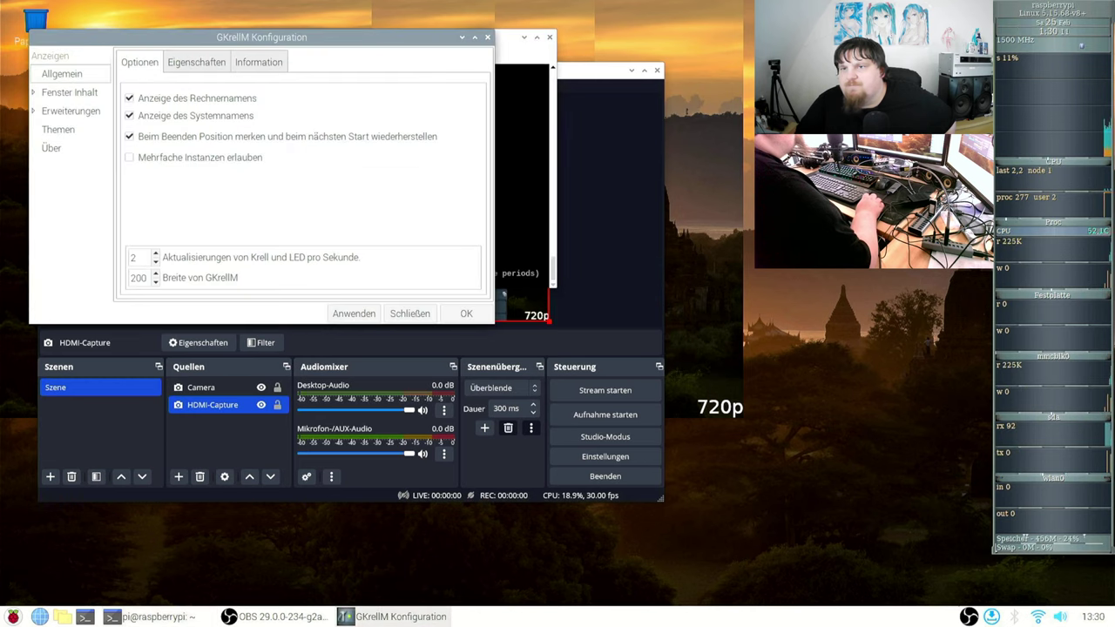
{"action": "left_click", "coordinate": [35, 112]}
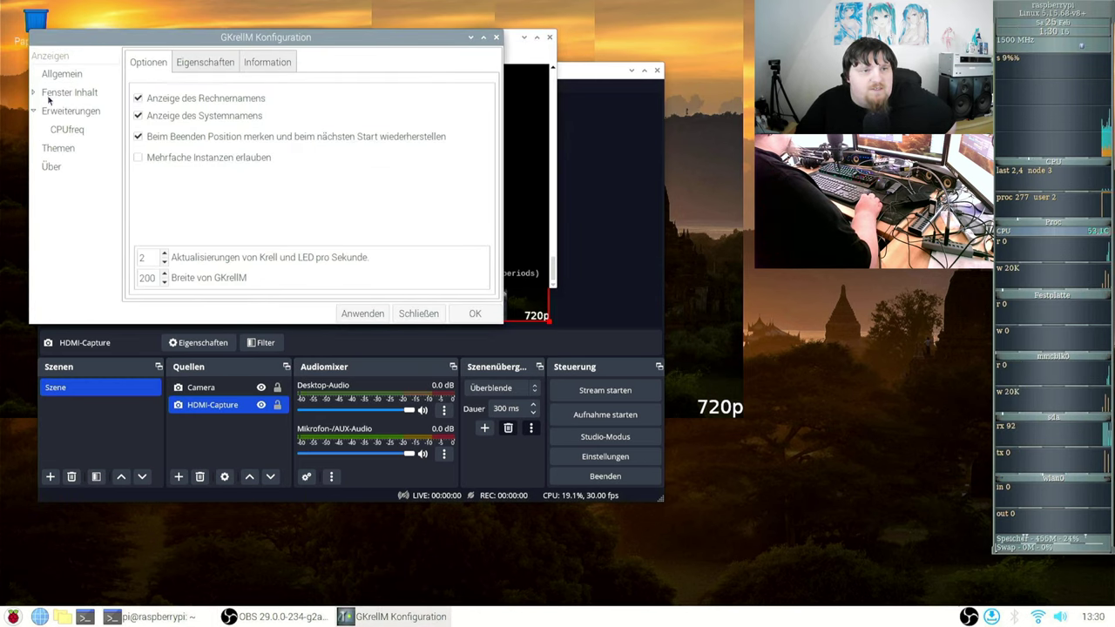
{"action": "left_click", "coordinate": [35, 92]}
{"action": "left_click", "coordinate": [61, 149]}
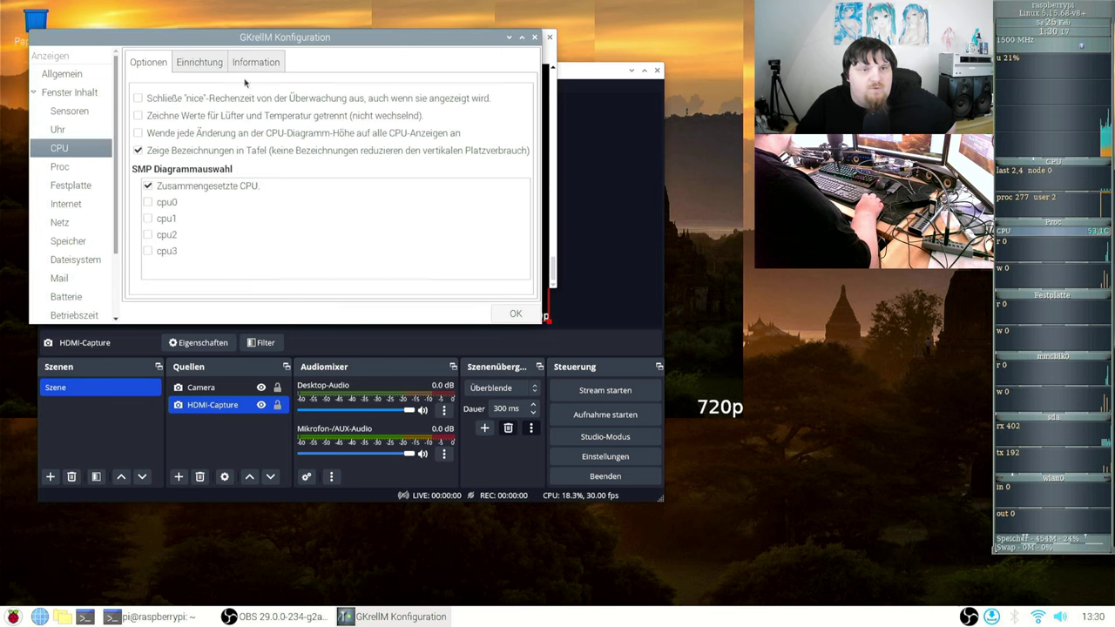
{"action": "left_click", "coordinate": [195, 61]}
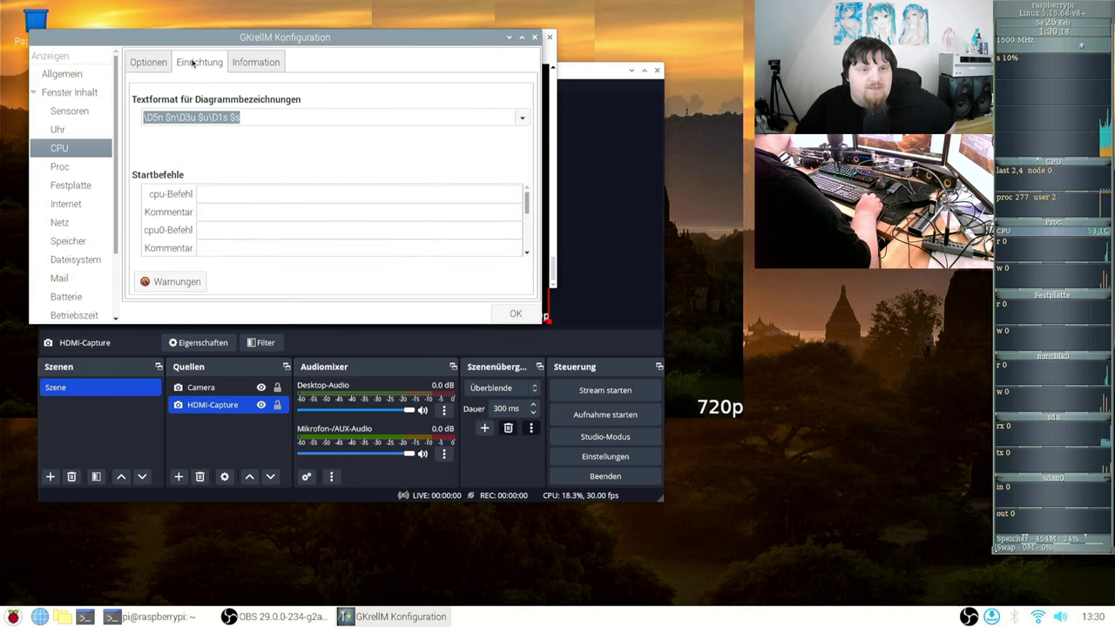
- Change the CPU chart label text format to n $n\nu $u\ns $s and accept the configuration
{"action": "left_click", "coordinate": [286, 114]}
{"action": "left_click", "coordinate": [179, 116]}
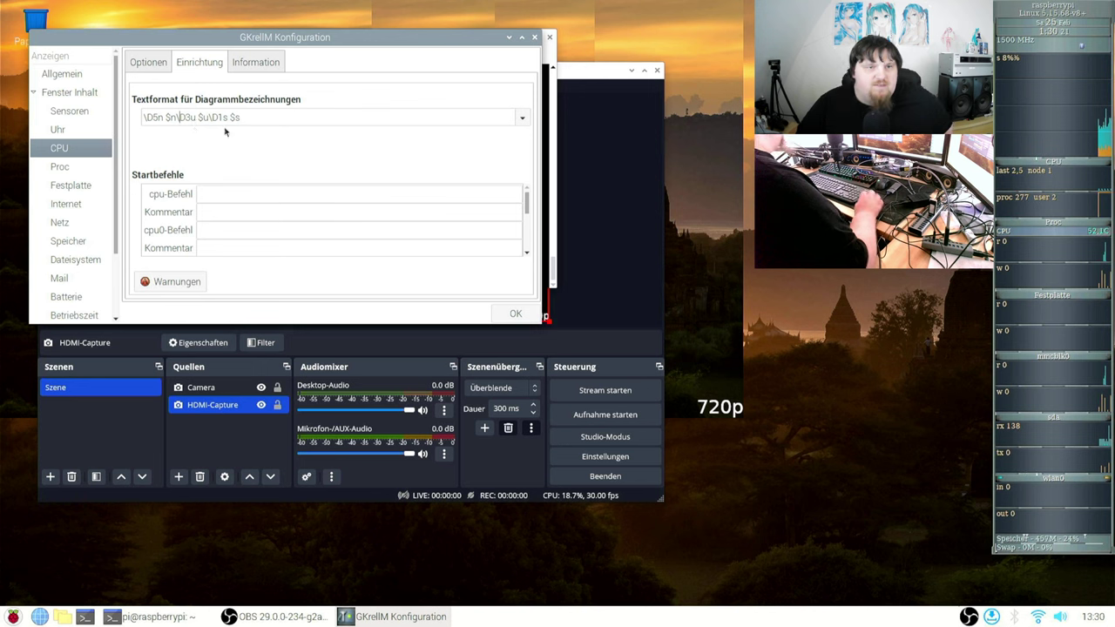
{"action": "key", "text": "Delete"}
{"action": "key", "text": "Delete"}
{"action": "type", "text": "n"}
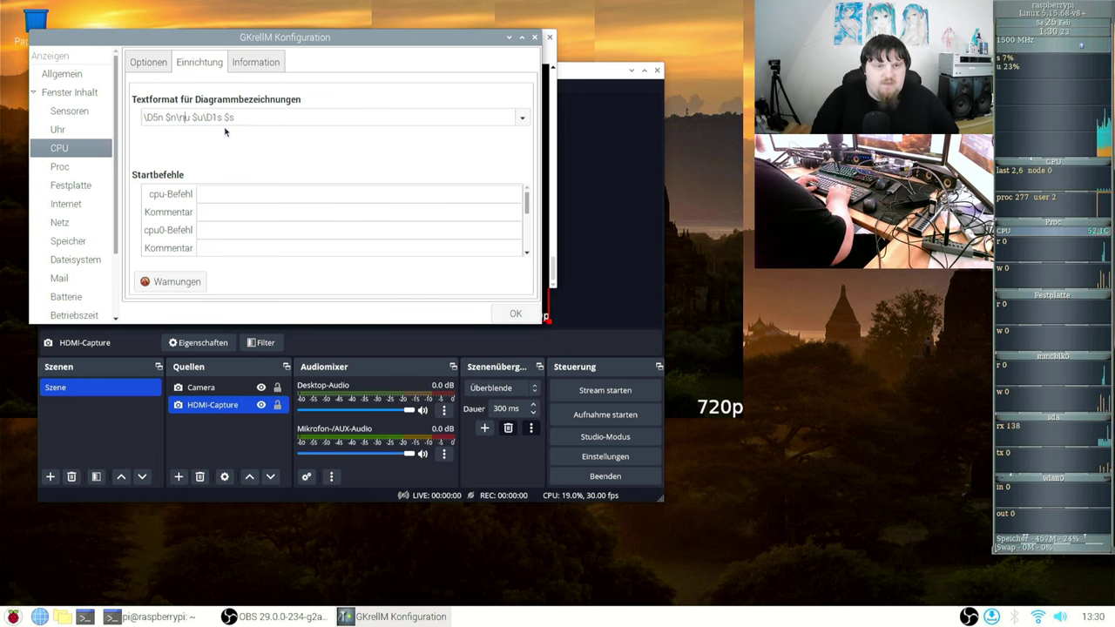
{"action": "key", "text": "Right"}
{"action": "key", "text": "Right"}
{"action": "key", "text": "Right"}
{"action": "key", "text": "Delete"}
{"action": "key", "text": "Delete"}
{"action": "type", "text": "n"}
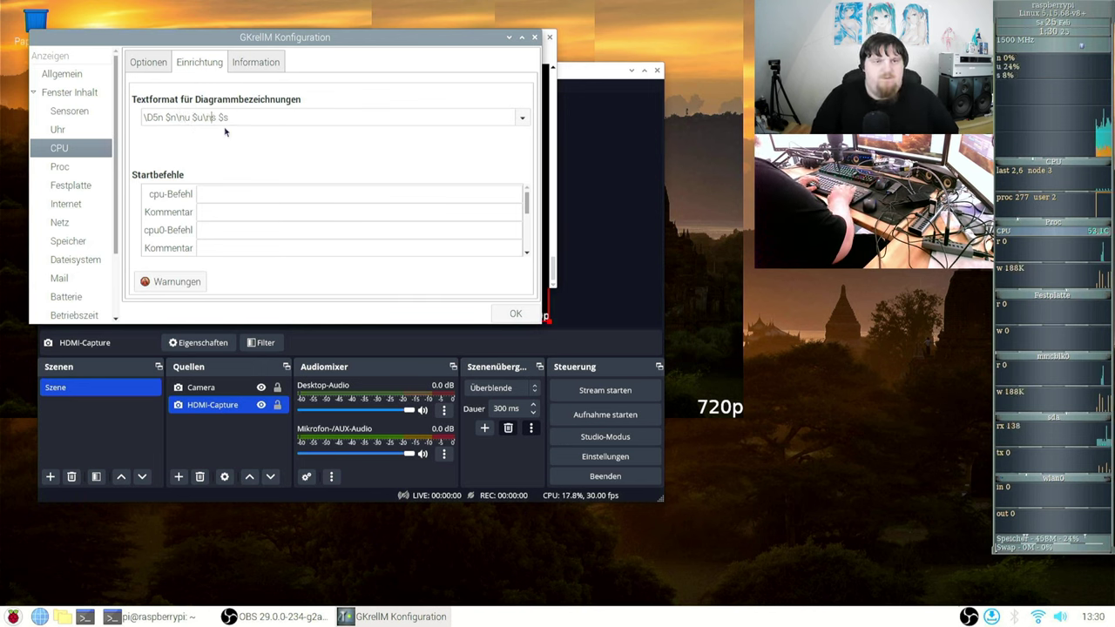
{"action": "key", "text": "Home"}
{"action": "key", "text": "Delete"}
{"action": "key", "text": "Delete"}
{"action": "key", "text": "Delete"}
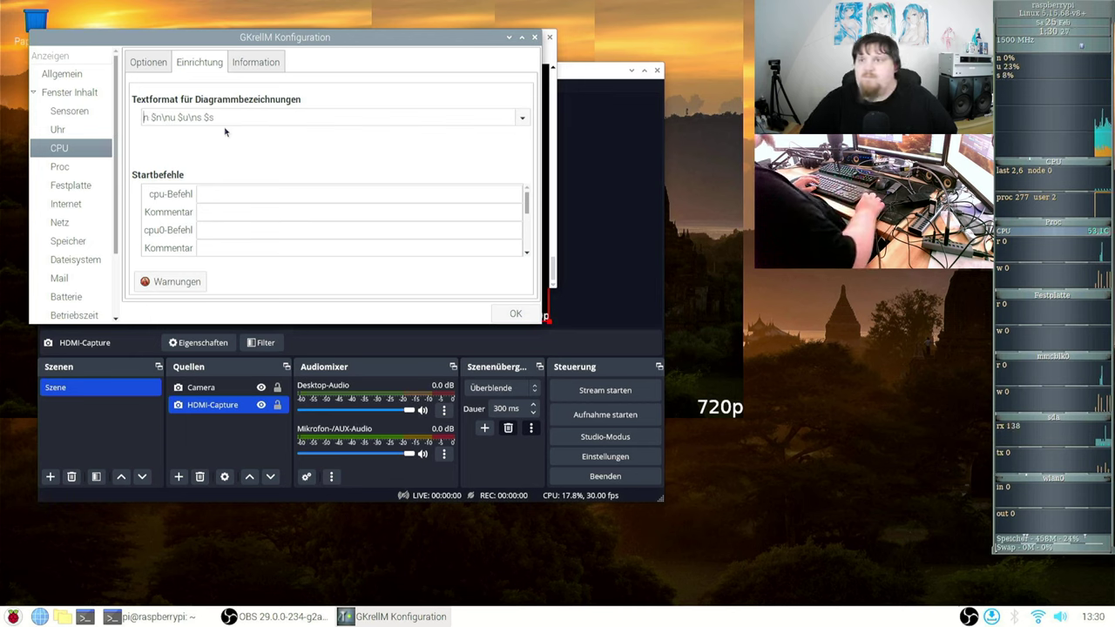
{"action": "left_click", "coordinate": [514, 313]}
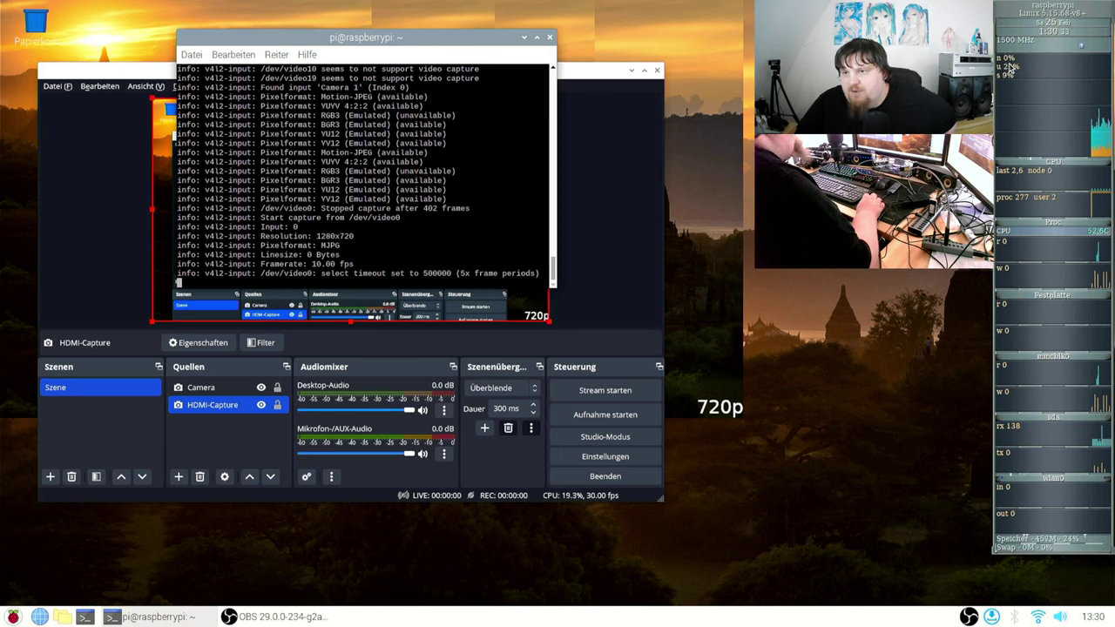
- Bring the OBS window forward, move it clear of the terminal, and set the common FPS value to 10 in its video settings
{"action": "left_click", "coordinate": [575, 132]}
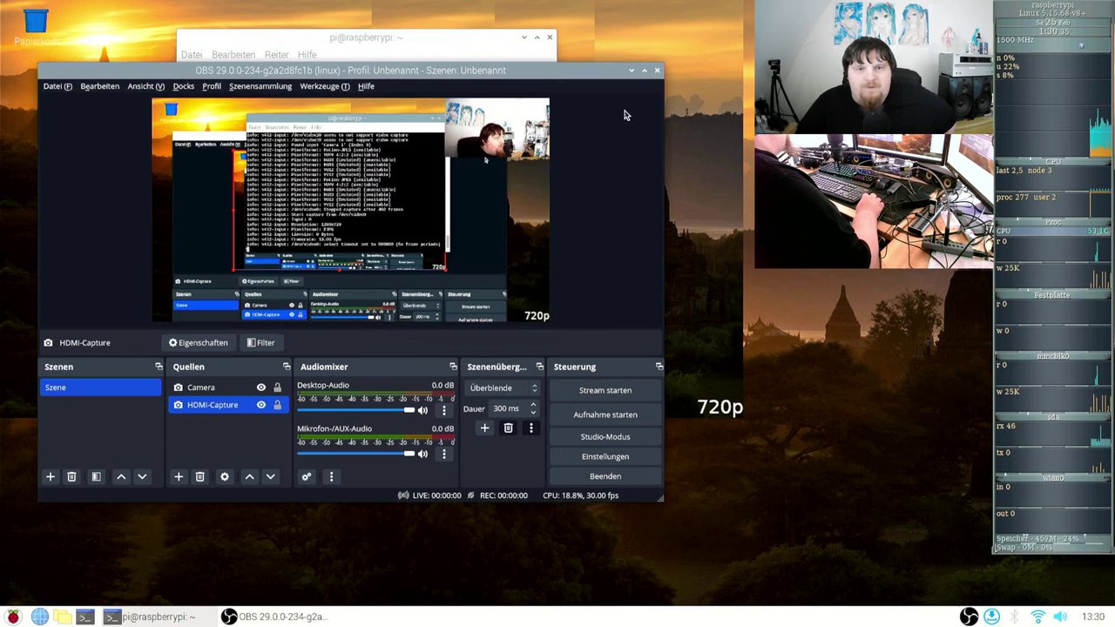
{"action": "left_click_drag", "start_coordinate": [541, 75], "coordinate": [622, 98]}
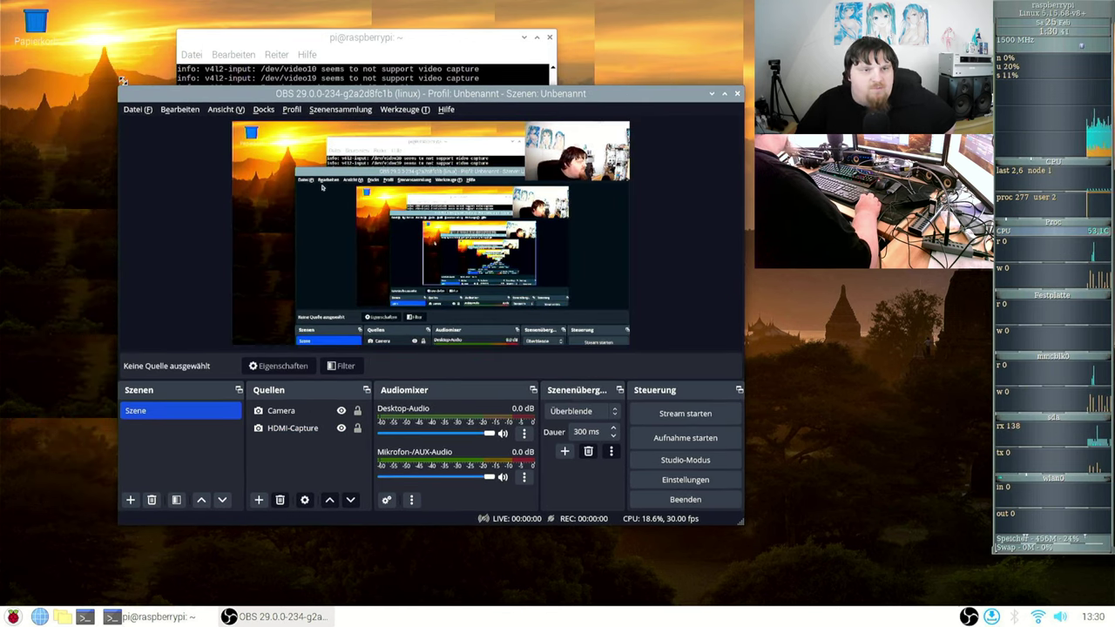
{"action": "left_click", "coordinate": [137, 109]}
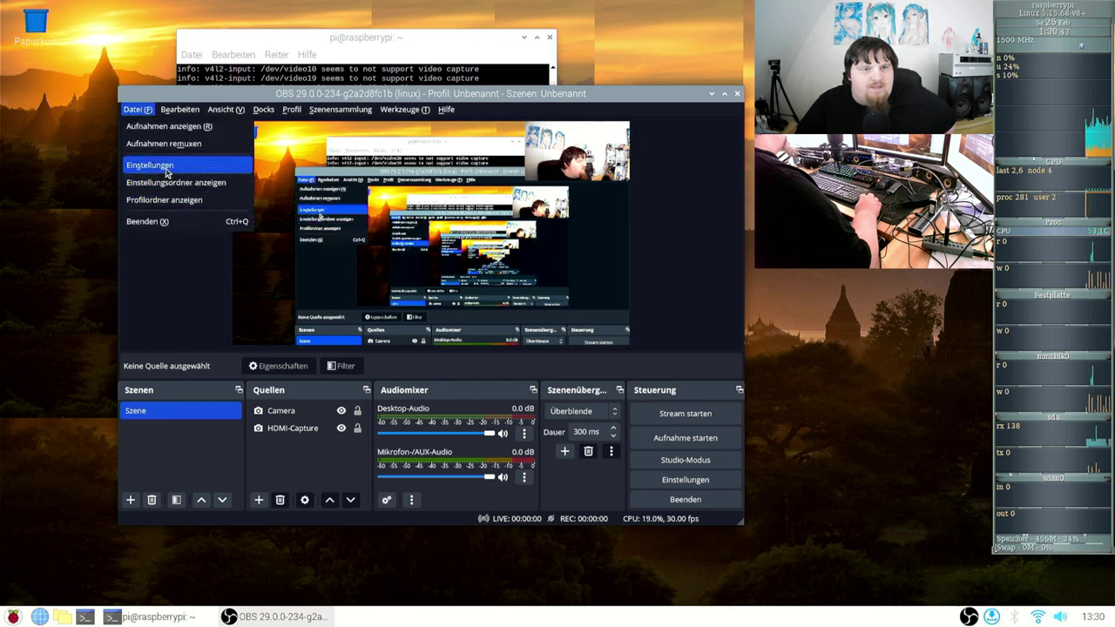
{"action": "key", "text": "Escape"}
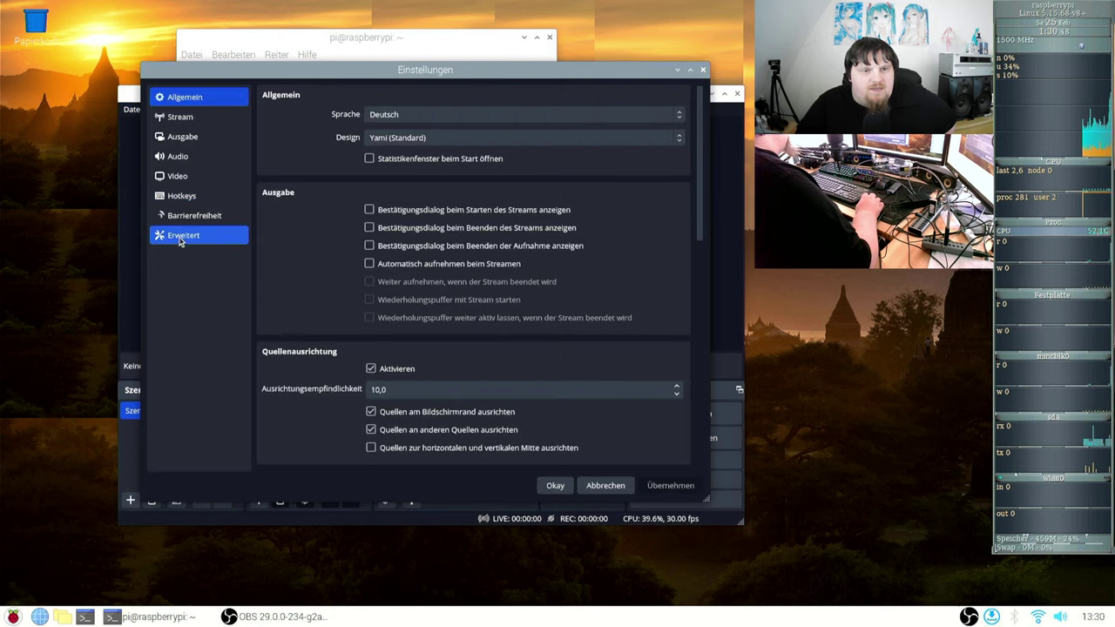
{"action": "left_click", "coordinate": [181, 236]}
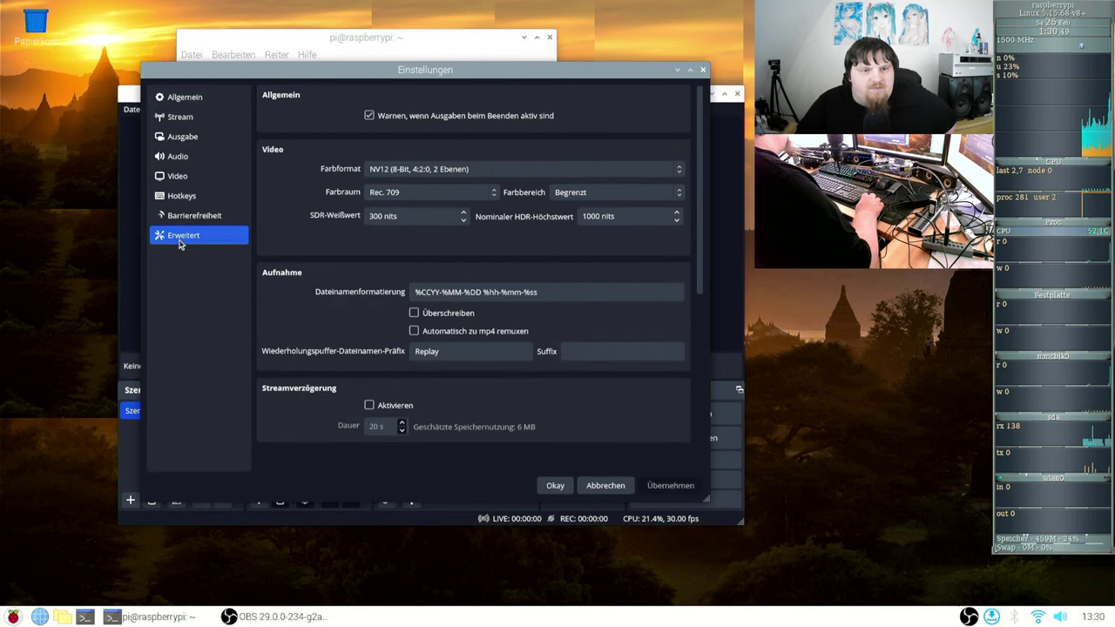
{"action": "left_click", "coordinate": [179, 176]}
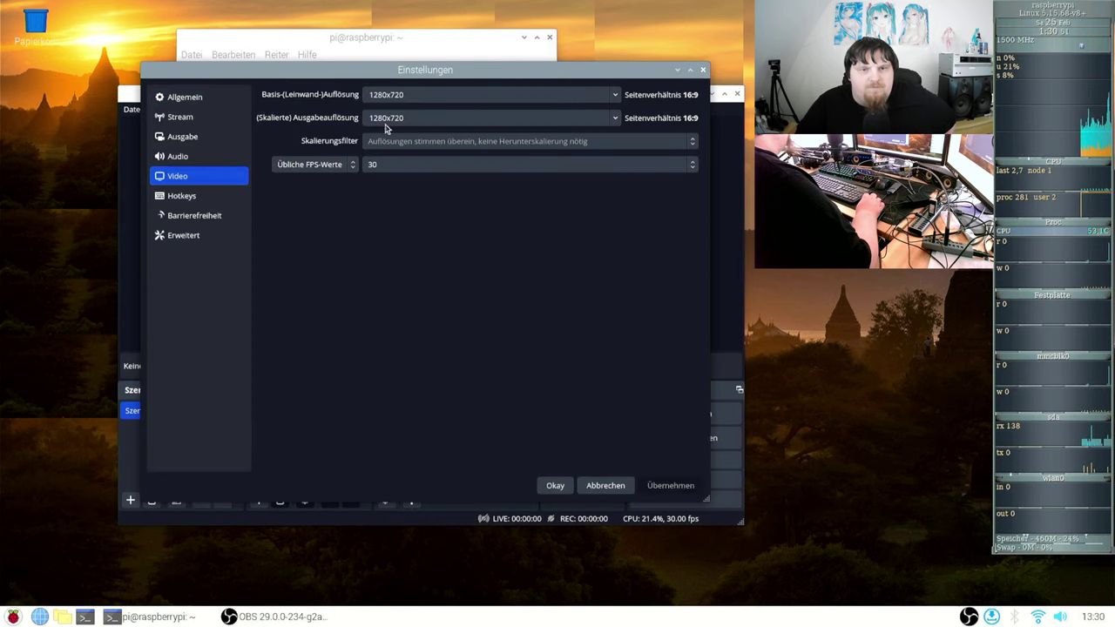
{"action": "left_click", "coordinate": [388, 164]}
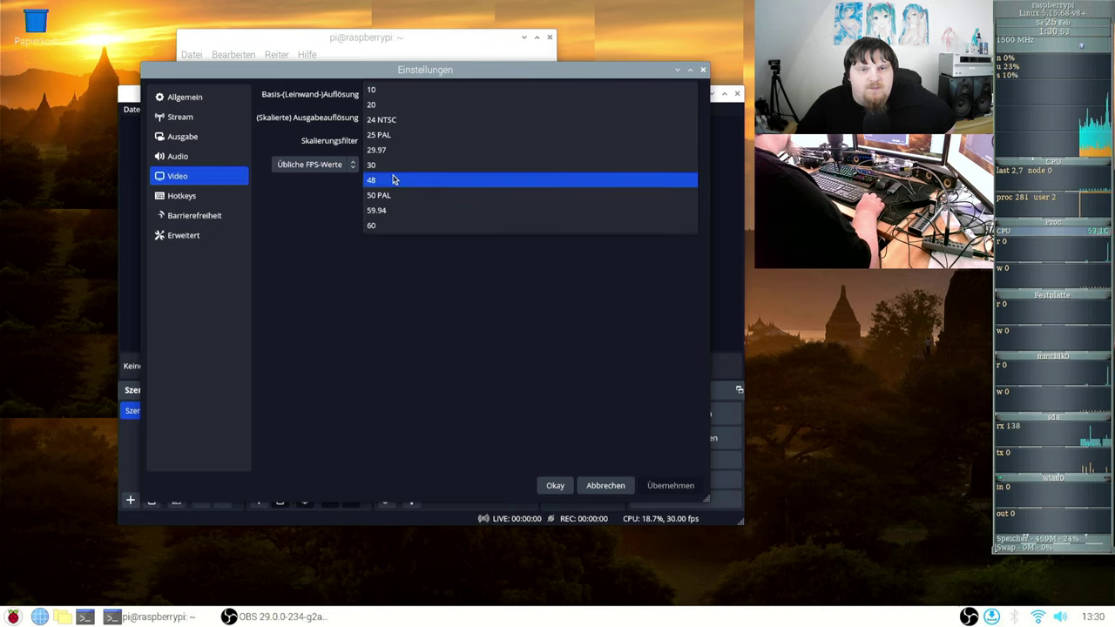
{"action": "left_click", "coordinate": [409, 91]}
{"action": "left_click", "coordinate": [653, 486]}
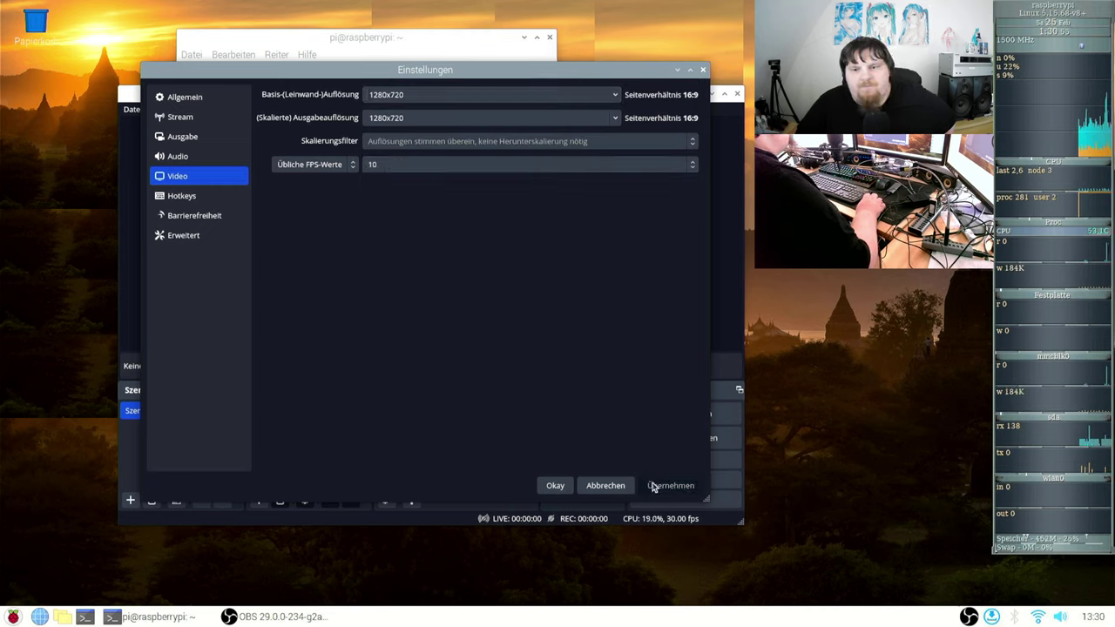
{"action": "left_click", "coordinate": [556, 486]}
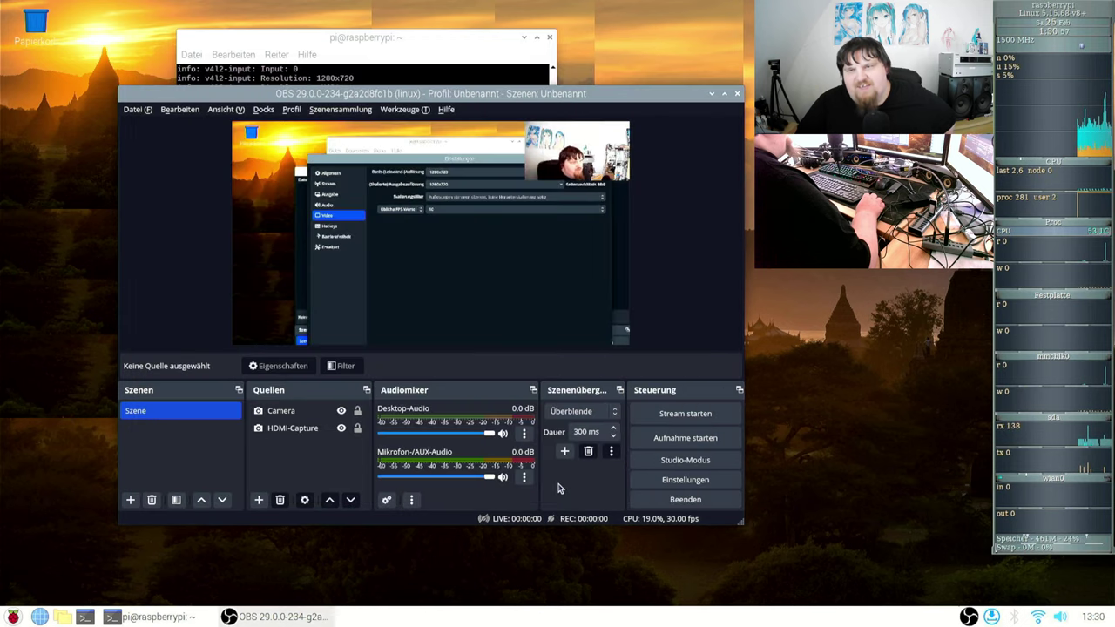